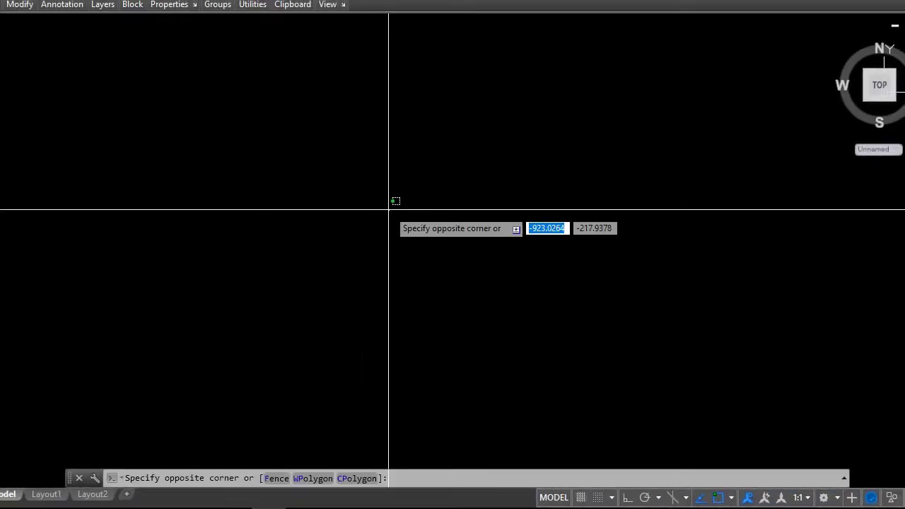
- Draw a 300-unit horizontal line with the LINE command
{"action": "left_click", "coordinate": [390, 212]}
{"action": "type", "text": "L"}
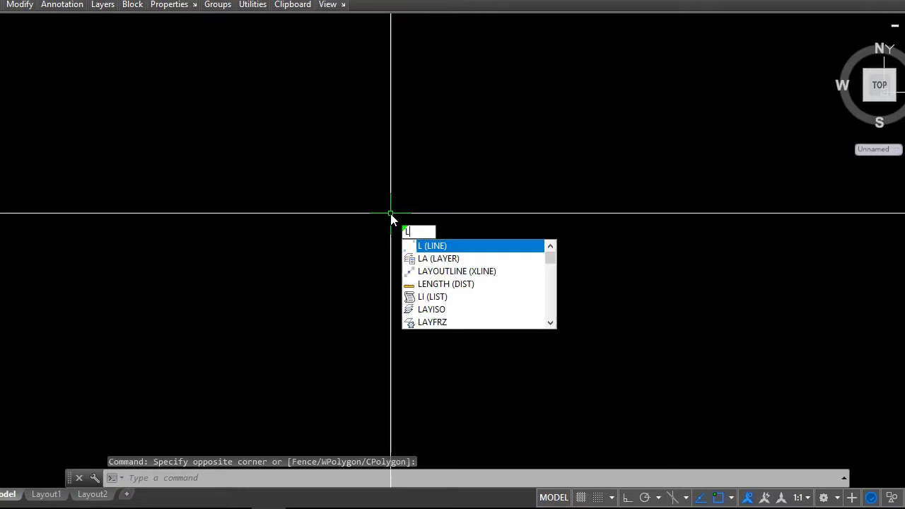
{"action": "left_click", "coordinate": [426, 248]}
{"action": "left_click", "coordinate": [243, 240]}
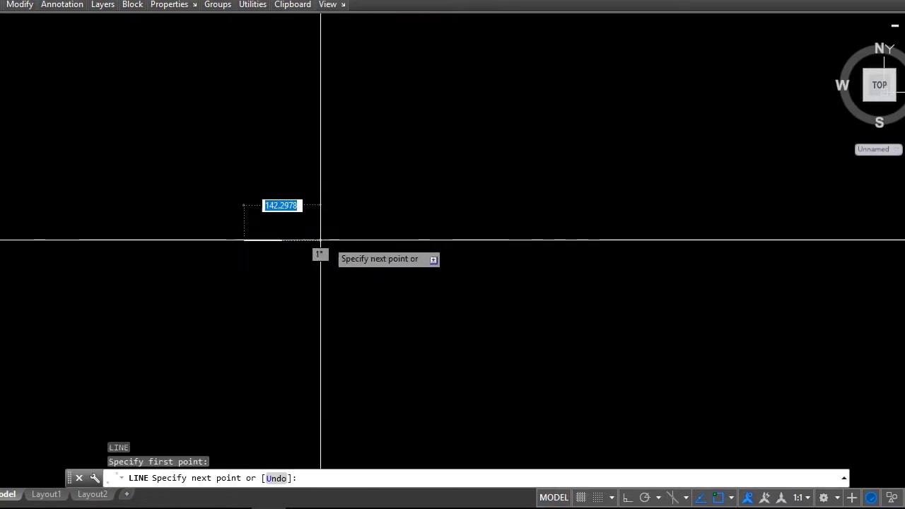
{"action": "type", "text": "300"}
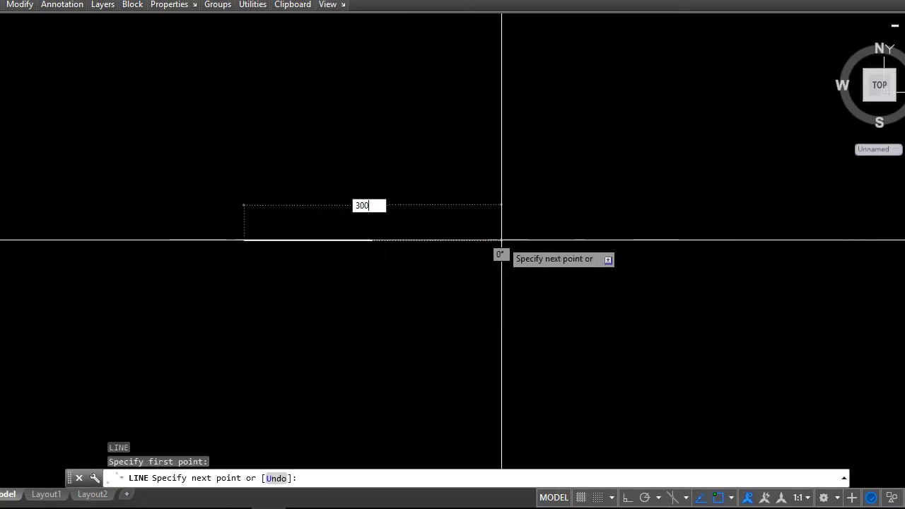
{"action": "key", "text": "Return"}
{"action": "key", "text": "Escape"}
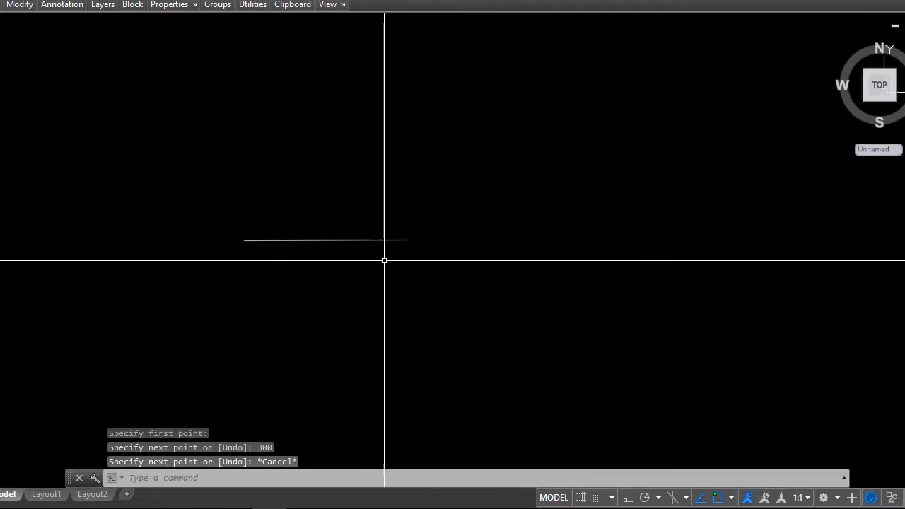
- Draw a 200-diameter circle centred above the line
{"action": "type", "text": "c"}
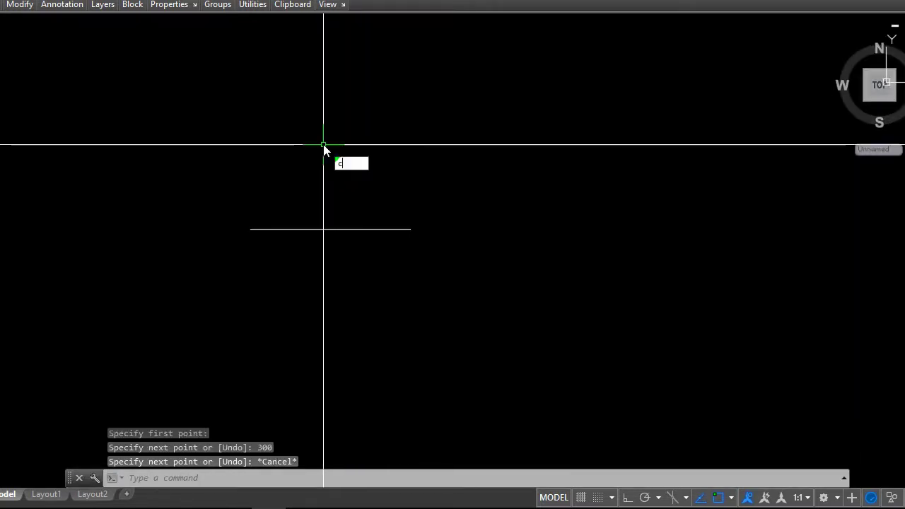
{"action": "left_click", "coordinate": [397, 177]}
{"action": "left_click", "coordinate": [338, 161]}
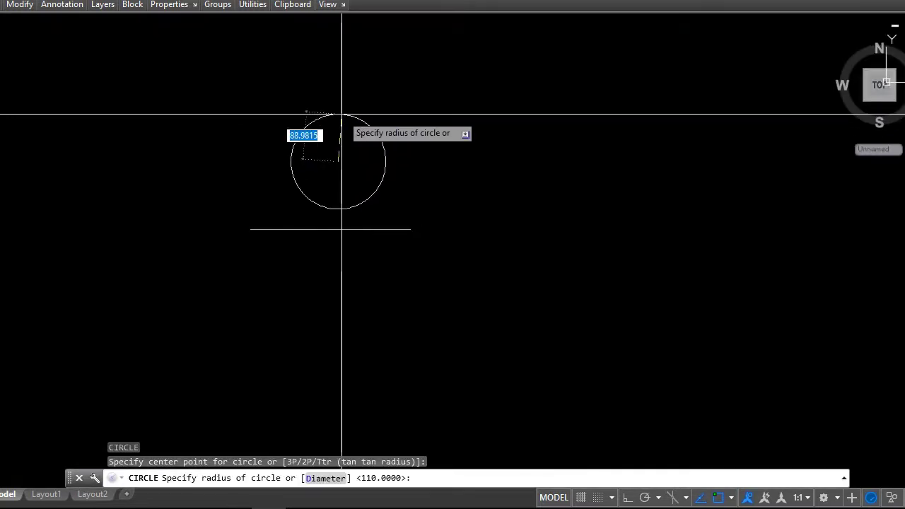
{"action": "key", "text": "Return"}
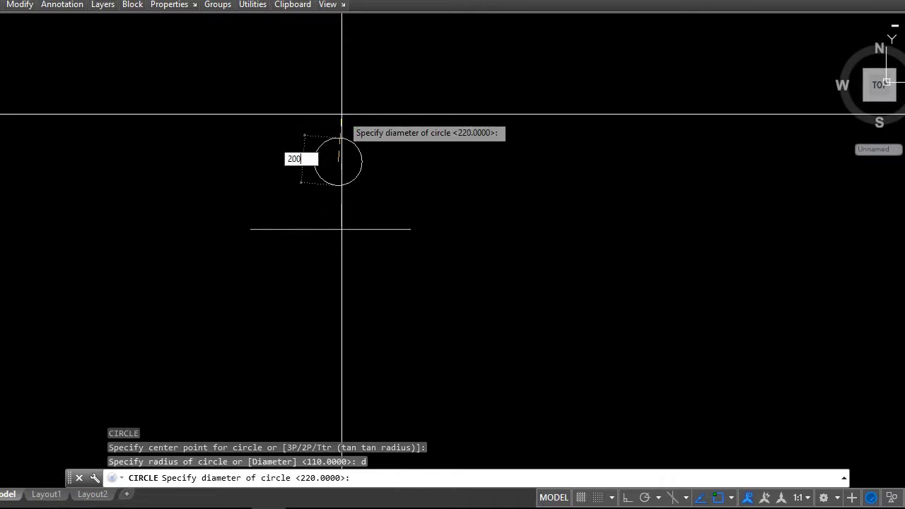
{"action": "key", "text": "Return"}
{"action": "scroll", "coordinate": [332, 243], "scroll_direction": "down", "scroll_amount": 2}
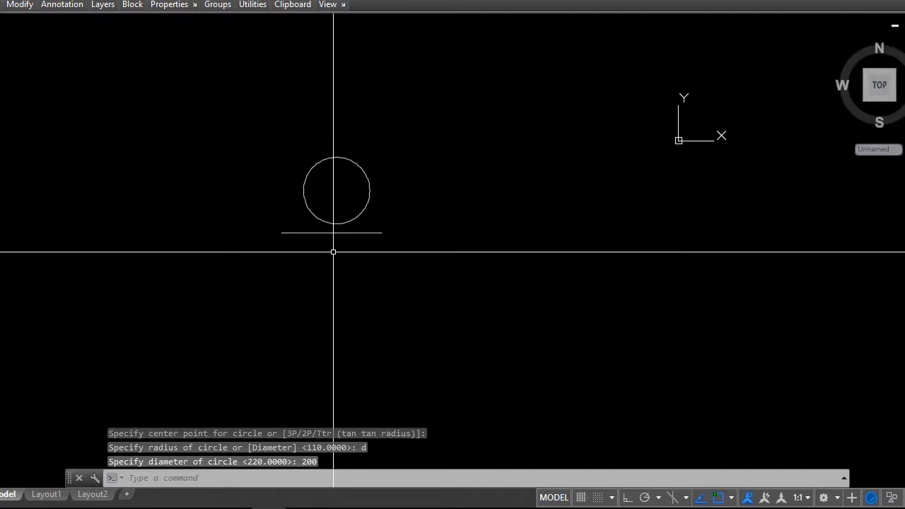
{"action": "left_click", "coordinate": [333, 244]}
{"action": "left_click", "coordinate": [323, 221]}
{"action": "key", "text": "Escape"}
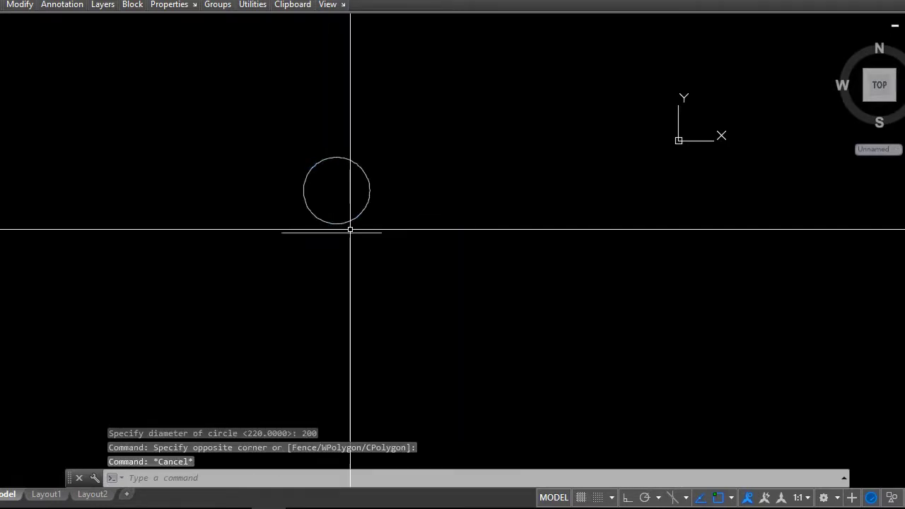
- Copy the horizontal line to a spot below the original
{"action": "left_click", "coordinate": [350, 233]}
{"action": "right_click", "coordinate": [350, 232]}
{"action": "left_click", "coordinate": [382, 281]}
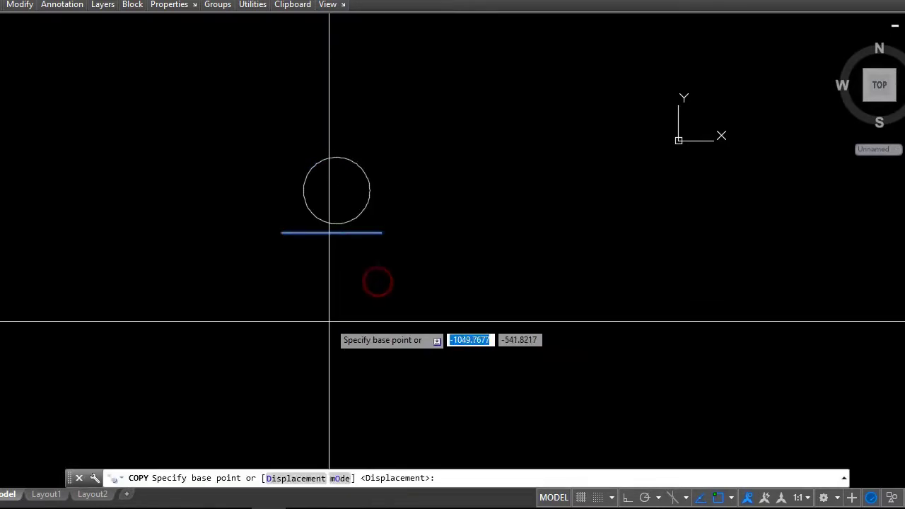
{"action": "left_click", "coordinate": [329, 322]}
{"action": "left_click", "coordinate": [330, 387]}
{"action": "key", "text": "Escape"}
{"action": "type", "text": "c"}
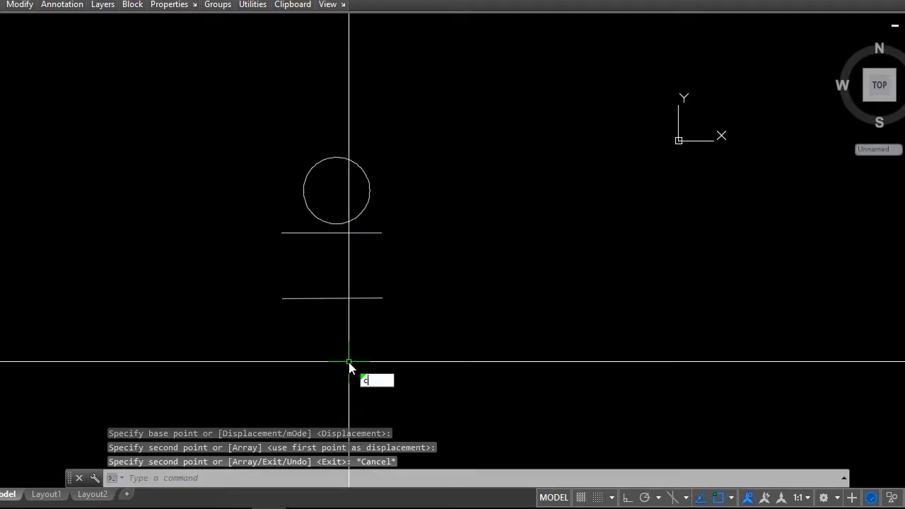
- Draw a 190-diameter circle beneath the lines and switch to the southwest isometric view
{"action": "key", "text": "Return"}
{"action": "left_click", "coordinate": [341, 357]}
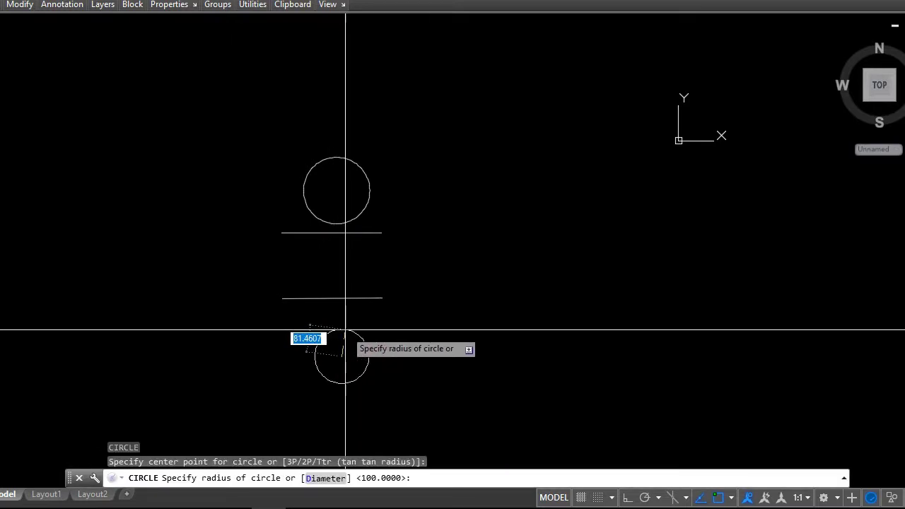
{"action": "key", "text": "Return"}
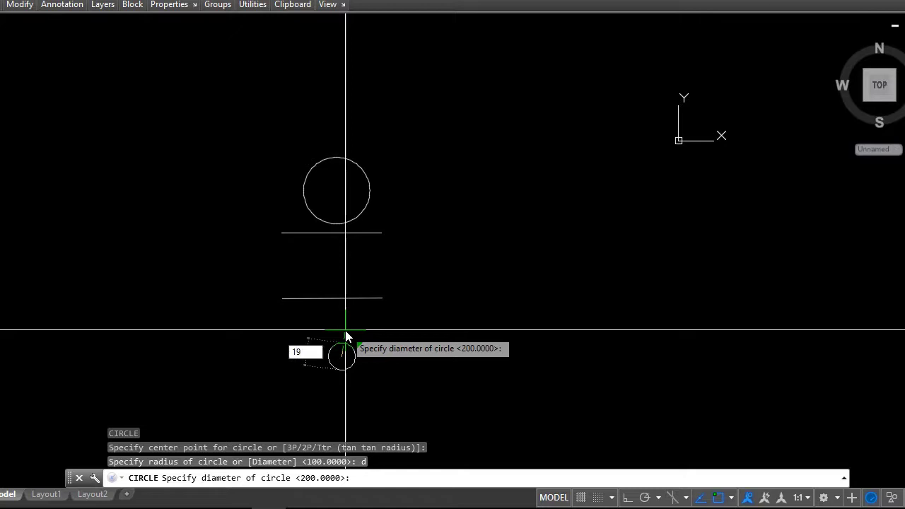
{"action": "key", "text": "Return"}
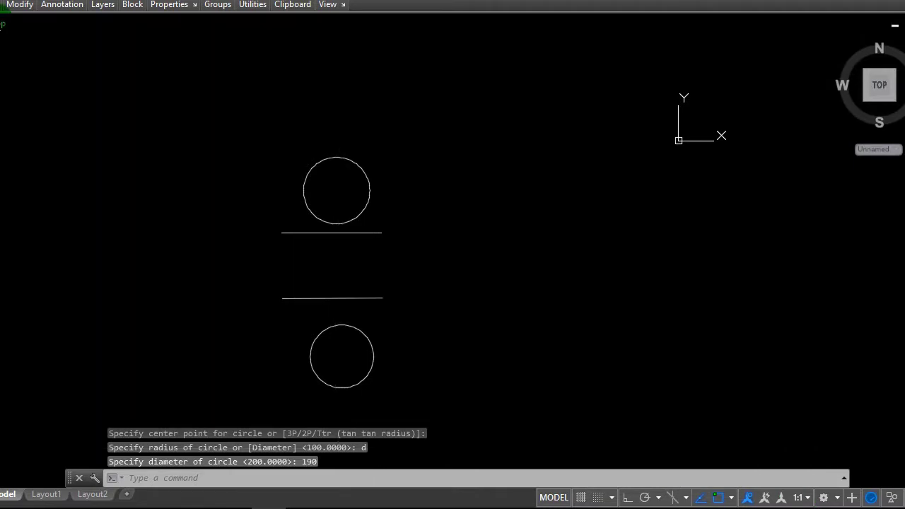
{"action": "left_click", "coordinate": [2, 23]}
{"action": "left_click", "coordinate": [44, 149]}
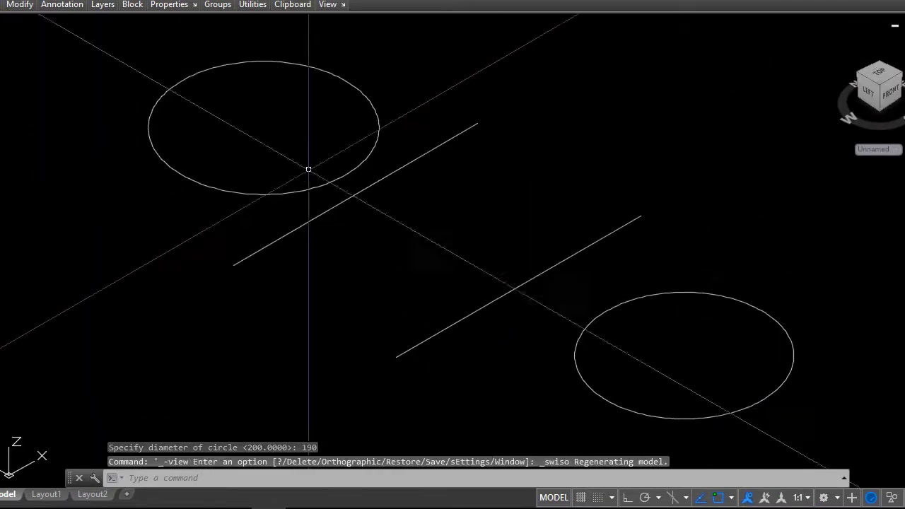
- Sweep the top circle along the first line into a cylinder
{"action": "scroll", "coordinate": [308, 168], "scroll_direction": "down", "scroll_amount": 4}
{"action": "scroll", "coordinate": [358, 137], "scroll_direction": "up", "scroll_amount": 2}
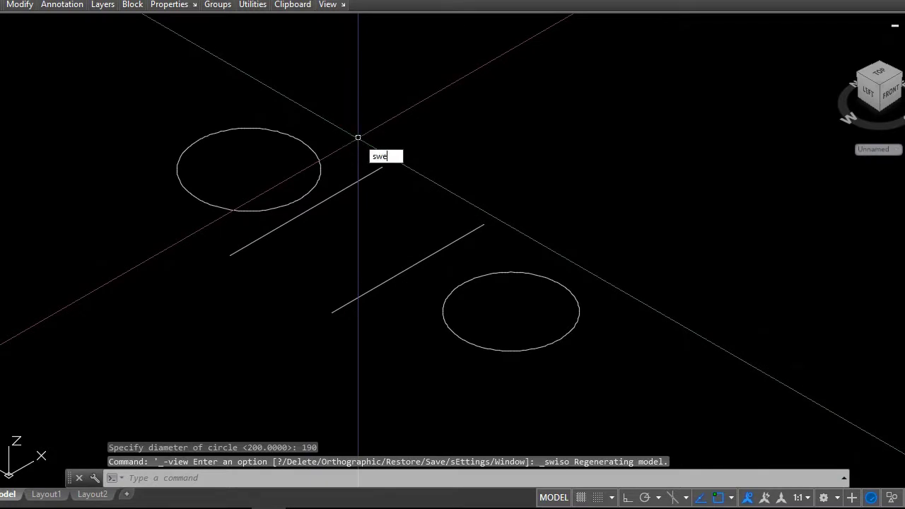
{"action": "key", "text": "Return"}
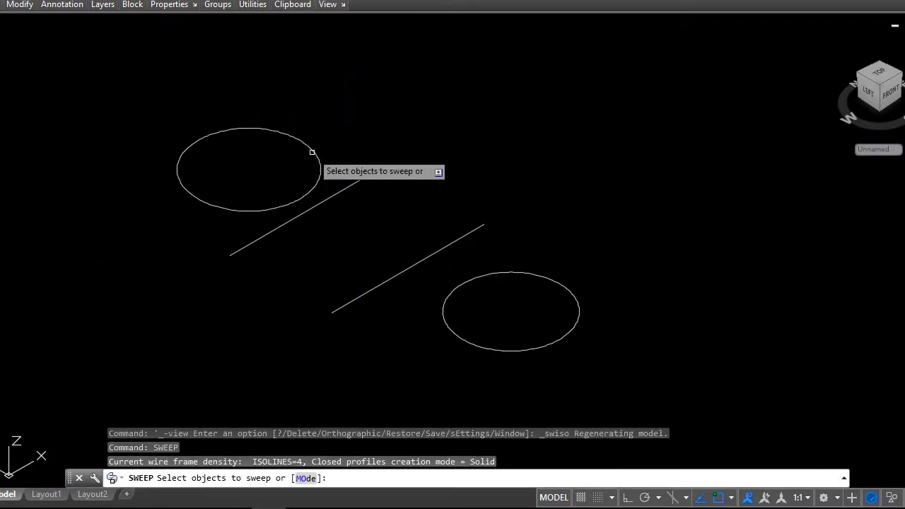
{"action": "left_click", "coordinate": [312, 152]}
{"action": "right_click", "coordinate": [318, 156]}
{"action": "left_click", "coordinate": [326, 157]}
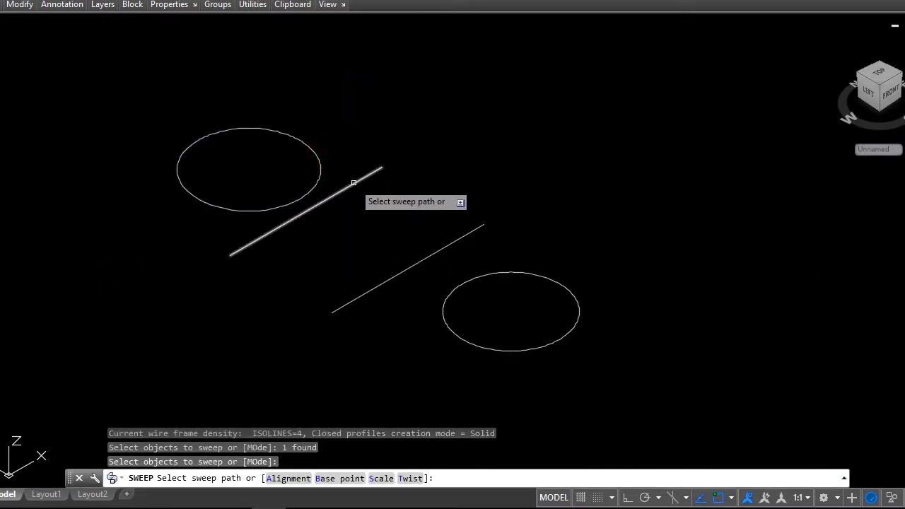
{"action": "left_click", "coordinate": [354, 183]}
- Sweep the bottom circle along the second line into a second cylinder
{"action": "right_click", "coordinate": [546, 181]}
{"action": "left_click", "coordinate": [566, 190]}
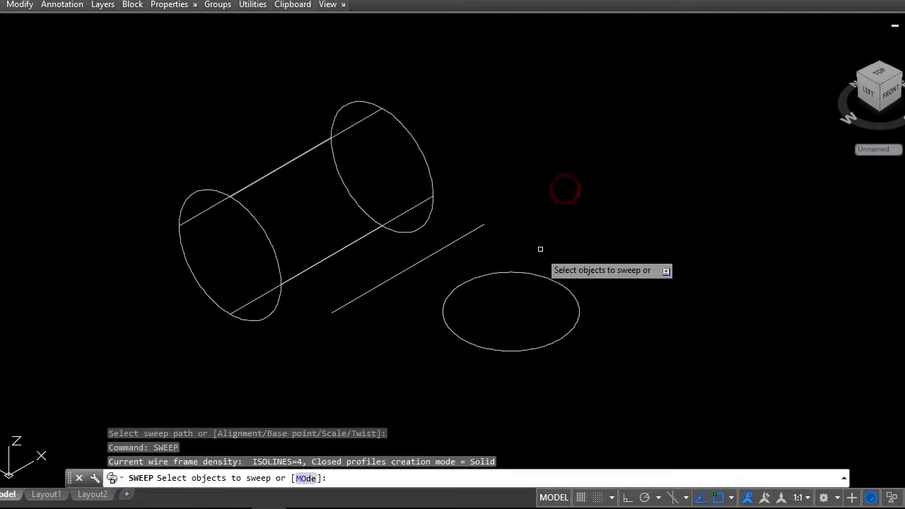
{"action": "left_click", "coordinate": [541, 273]}
{"action": "right_click", "coordinate": [542, 276]}
{"action": "left_click", "coordinate": [553, 281]}
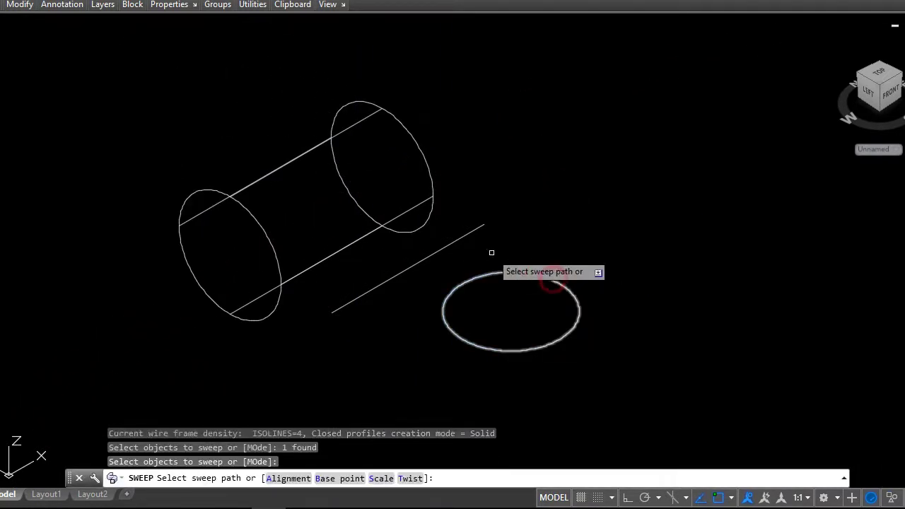
{"action": "left_click", "coordinate": [465, 234]}
{"action": "scroll", "coordinate": [534, 156], "scroll_direction": "down", "scroll_amount": 2}
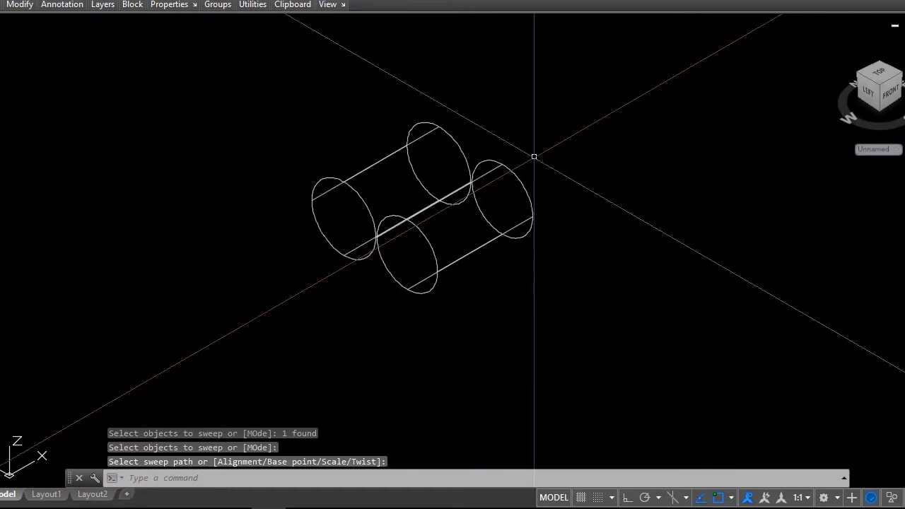
{"action": "left_click", "coordinate": [441, 234]}
- Move the second cylinder's end centre onto the first cylinder's end centre
{"action": "right_click", "coordinate": [446, 269]}
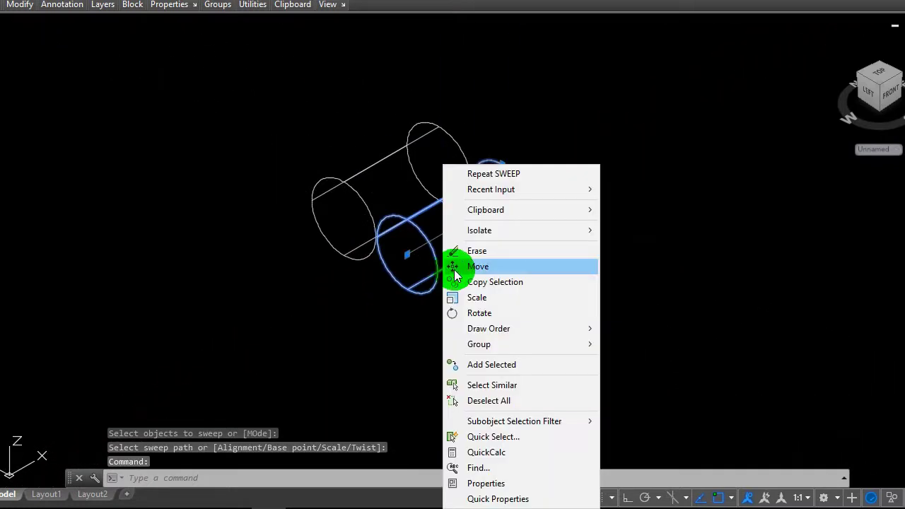
{"action": "left_click", "coordinate": [481, 268]}
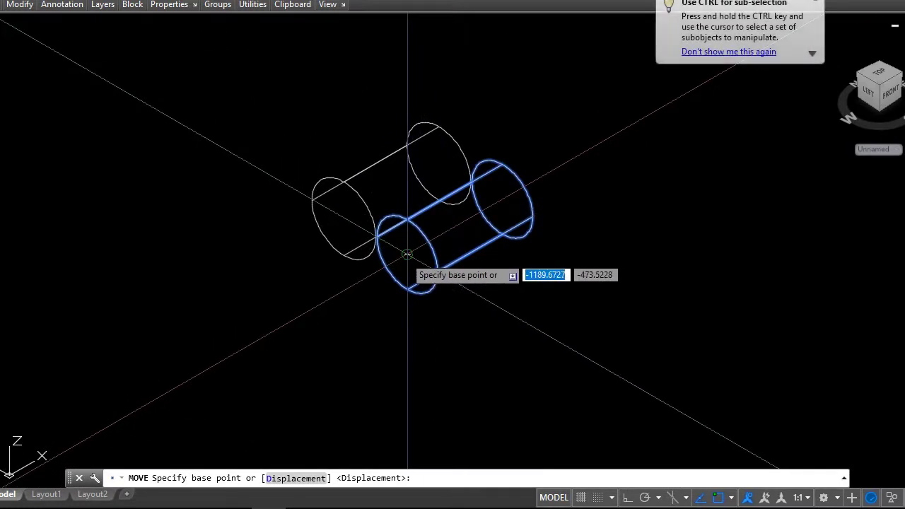
{"action": "left_click", "coordinate": [406, 256]}
{"action": "left_click", "coordinate": [344, 216]}
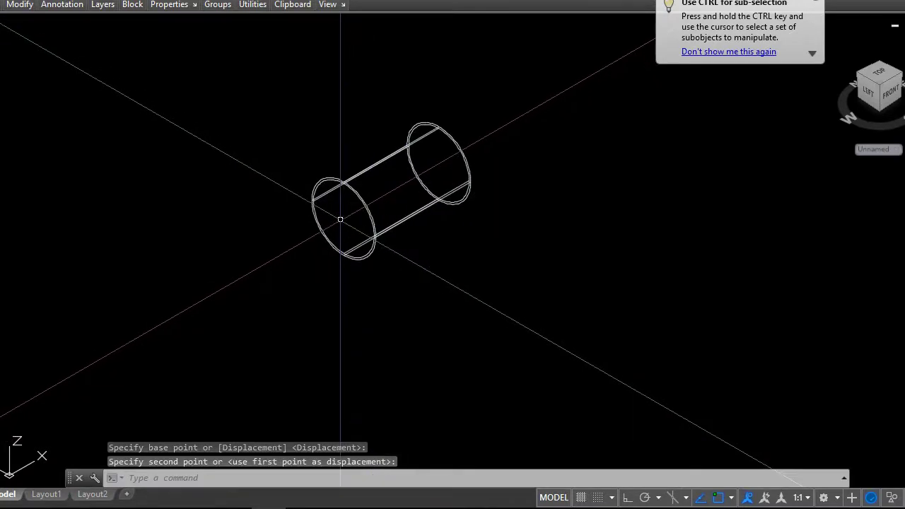
- Set the visual style to Realistic
{"action": "scroll", "coordinate": [408, 105], "scroll_direction": "up", "scroll_amount": 2}
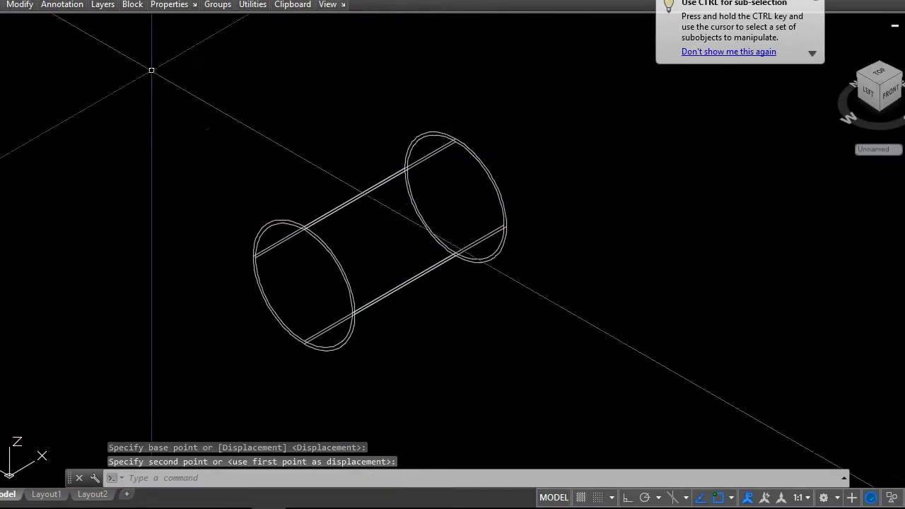
{"action": "left_click", "coordinate": [36, 25]}
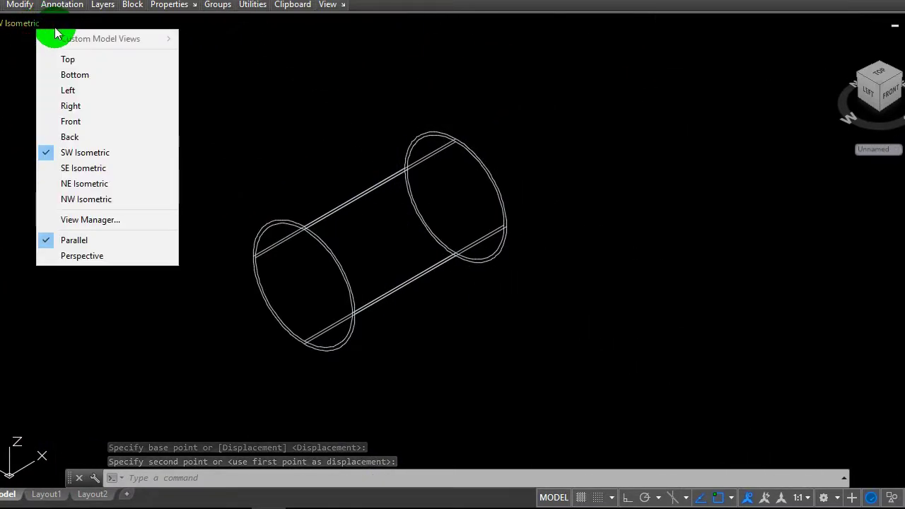
{"action": "left_click", "coordinate": [54, 24]}
{"action": "left_click", "coordinate": [99, 105]}
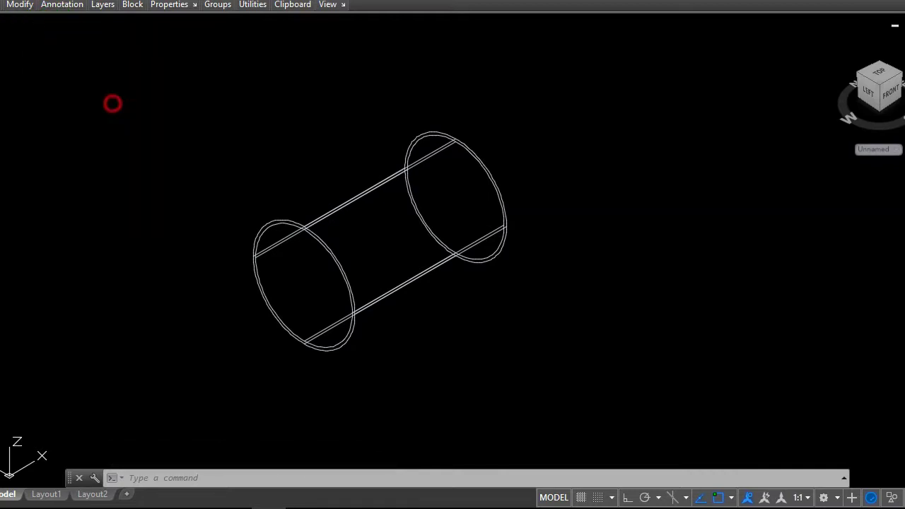
{"action": "scroll", "coordinate": [310, 259], "scroll_direction": "up", "scroll_amount": 2}
{"action": "scroll", "coordinate": [216, 105], "scroll_direction": "up", "scroll_amount": 2}
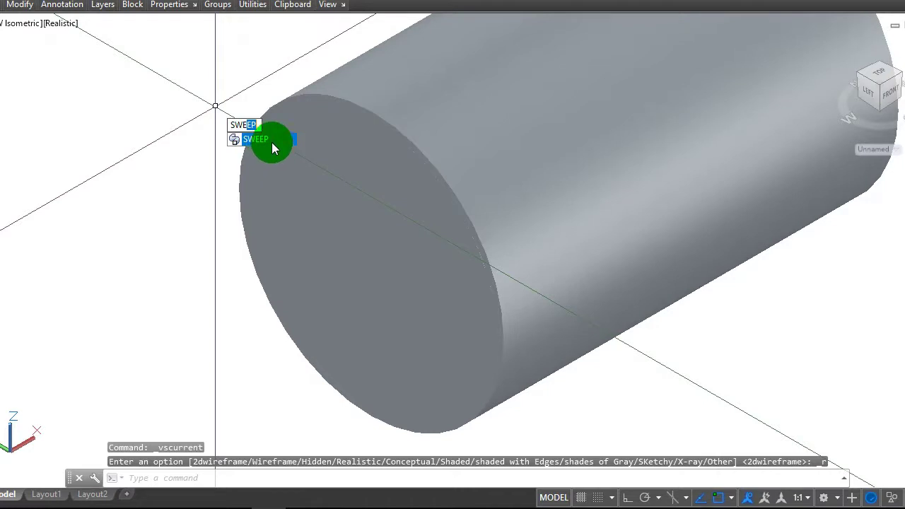
- Attempt a sweep using the cylinder and its end-face circle as profiles, then cancel
{"action": "left_click", "coordinate": [273, 139]}
{"action": "left_click", "coordinate": [303, 95]}
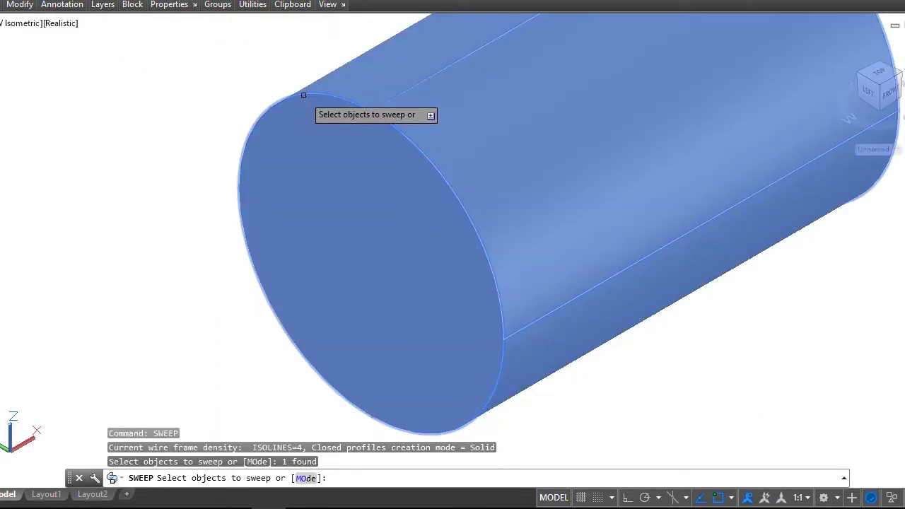
{"action": "right_click", "coordinate": [304, 98]}
{"action": "left_click", "coordinate": [309, 107]}
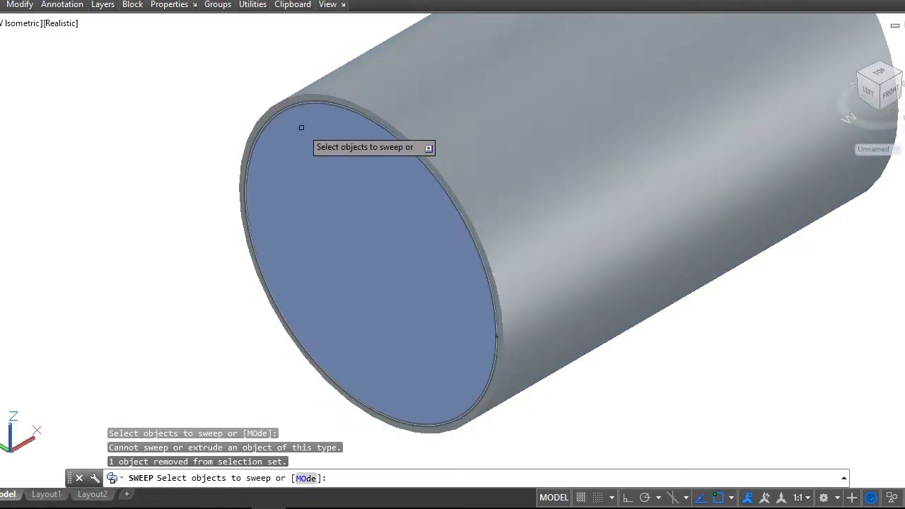
{"action": "left_click", "coordinate": [301, 127]}
{"action": "right_click", "coordinate": [302, 128]}
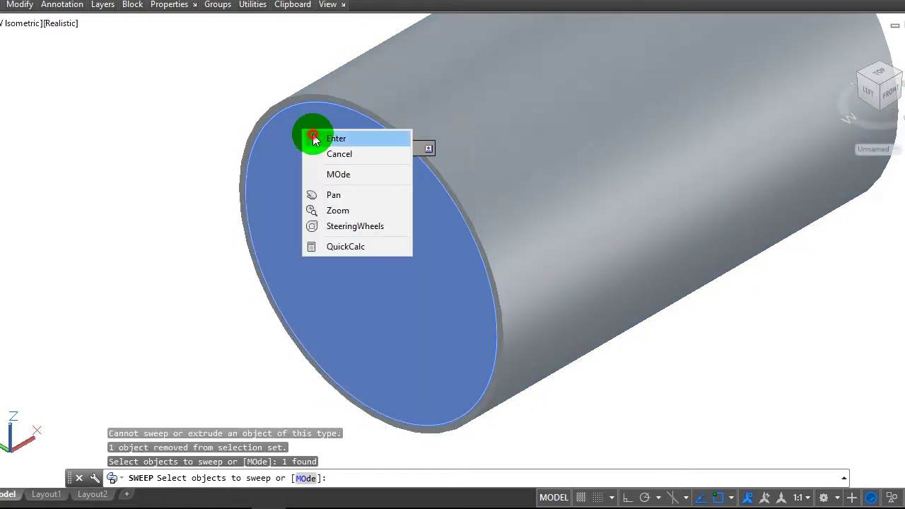
{"action": "left_click", "coordinate": [314, 136]}
{"action": "scroll", "coordinate": [299, 145], "scroll_direction": "down", "scroll_amount": 2}
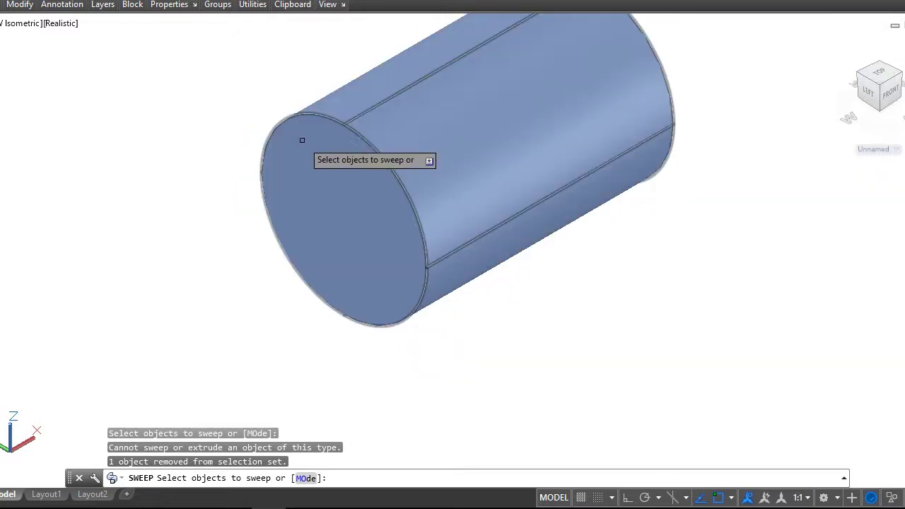
{"action": "key", "text": "Escape"}
{"action": "scroll", "coordinate": [266, 93], "scroll_direction": "up", "scroll_amount": 2}
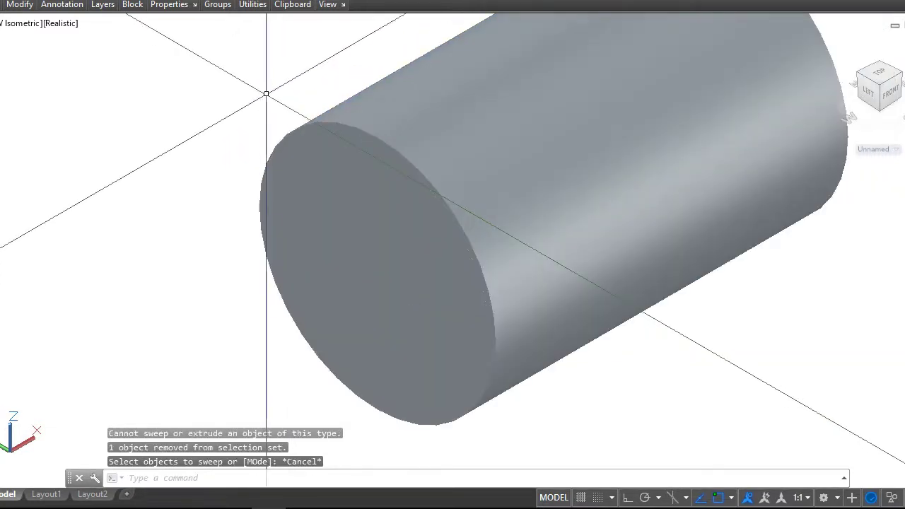
- Retry sweeping the cylinder's end face, then cancel the sweep command
{"action": "left_click", "coordinate": [301, 129]}
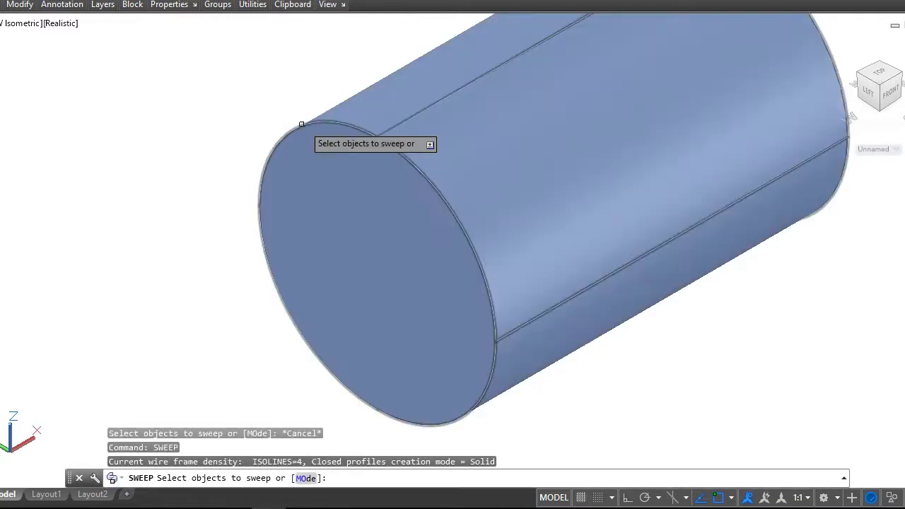
{"action": "left_click", "coordinate": [306, 127]}
{"action": "right_click", "coordinate": [310, 125]}
{"action": "left_click", "coordinate": [330, 139]}
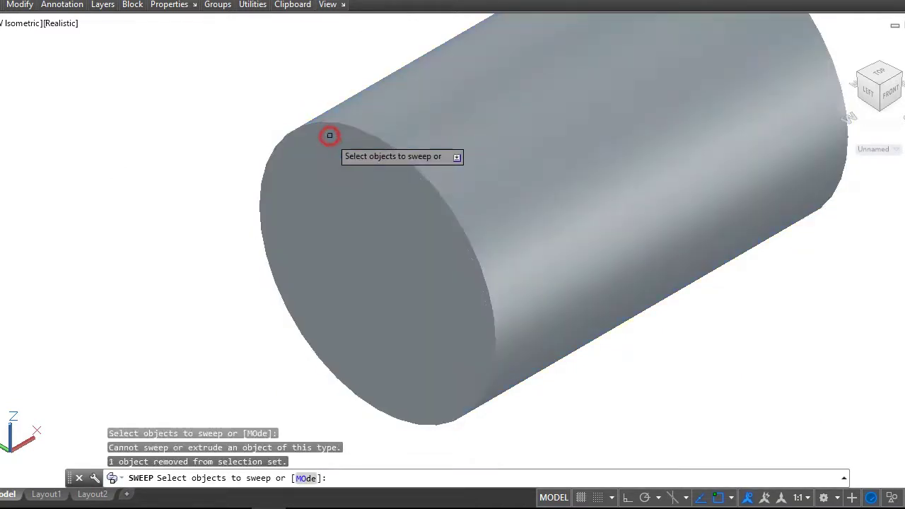
{"action": "left_click", "coordinate": [314, 171], "text": "ctrl"}
{"action": "key", "text": "Return"}
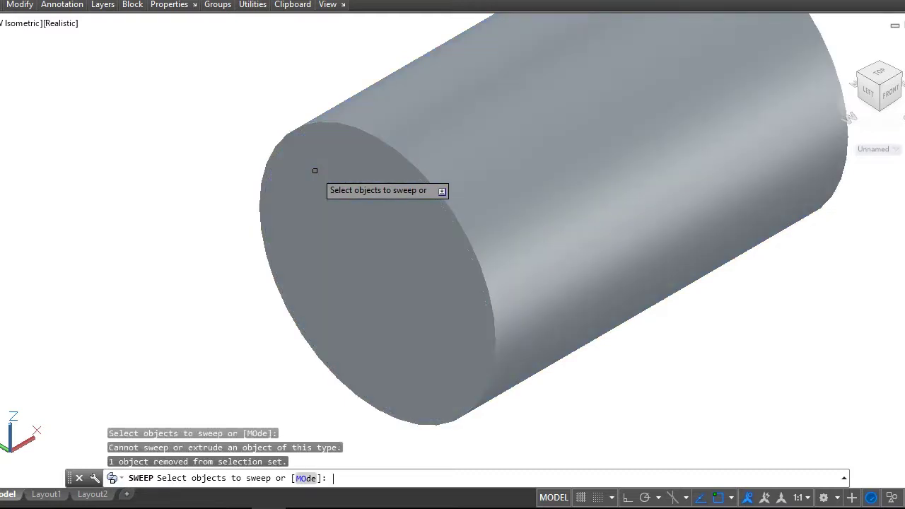
{"action": "scroll", "coordinate": [313, 170], "scroll_direction": "down", "scroll_amount": 5}
{"action": "scroll", "coordinate": [307, 146], "scroll_direction": "up", "scroll_amount": 1}
{"action": "scroll", "coordinate": [349, 152], "scroll_direction": "up", "scroll_amount": 5}
{"action": "key", "text": "Escape"}
{"action": "scroll", "coordinate": [349, 152], "scroll_direction": "down", "scroll_amount": 2}
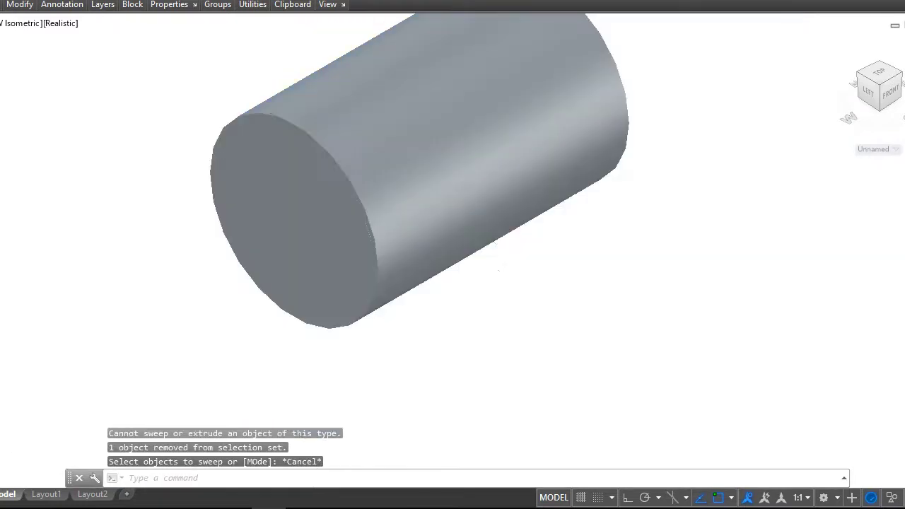
{"action": "scroll", "coordinate": [282, 116], "scroll_direction": "down", "scroll_amount": 1}
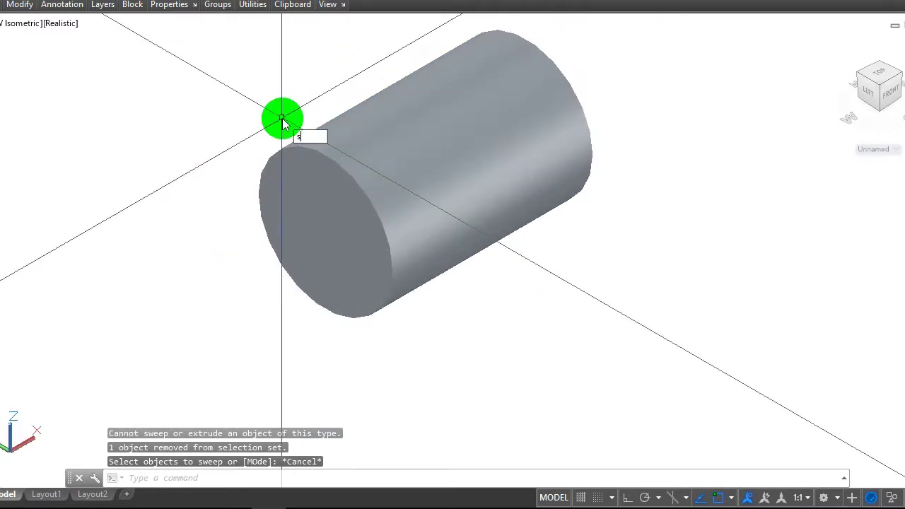
- Subtract the inner cylinder from the outer one to make a hollow tube
{"action": "key", "text": "Return"}
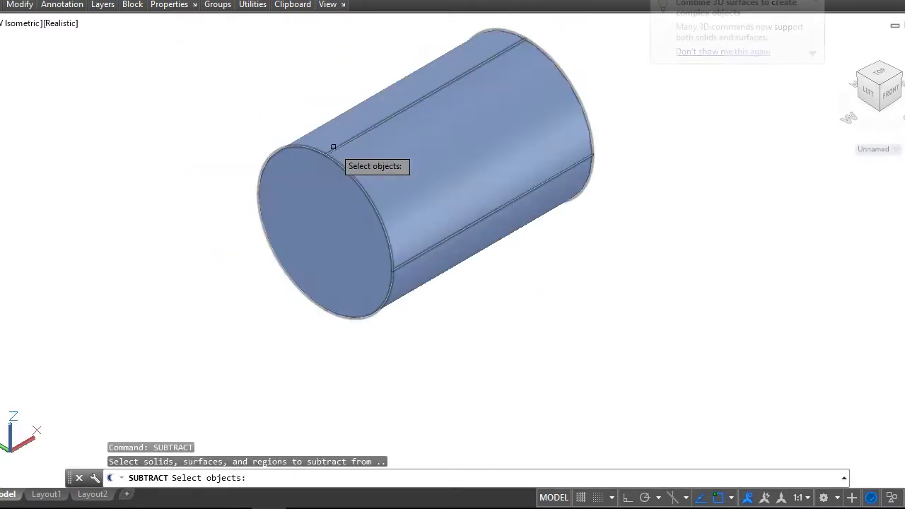
{"action": "left_click", "coordinate": [343, 155]}
{"action": "key", "text": "Return"}
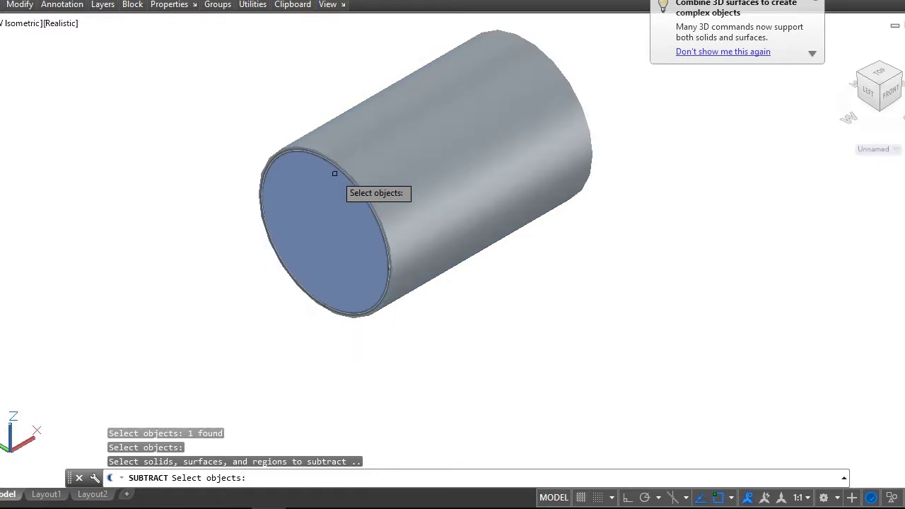
{"action": "left_click", "coordinate": [334, 174]}
{"action": "key", "text": "Return"}
{"action": "scroll", "coordinate": [311, 145], "scroll_direction": "down", "scroll_amount": 3}
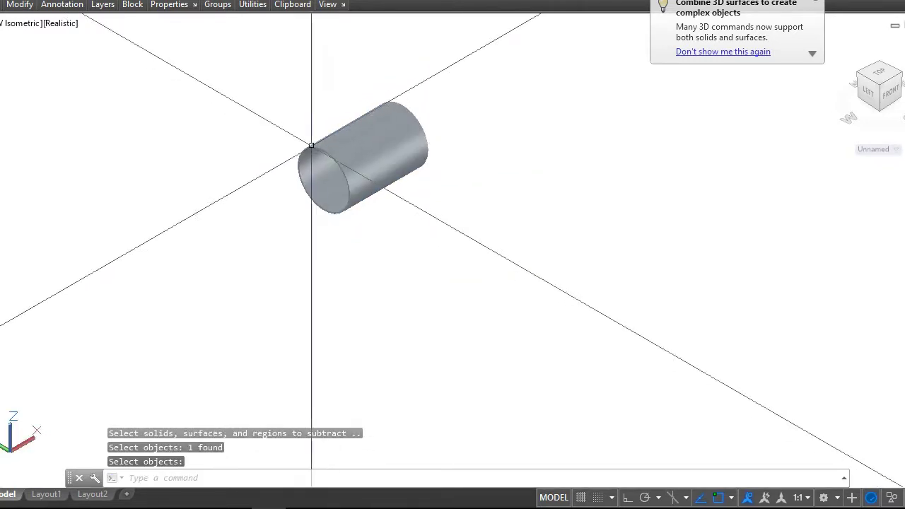
{"action": "scroll", "coordinate": [311, 145], "scroll_direction": "up", "scroll_amount": 3}
- Orbit the tube with ORB, then switch to the Top view
{"action": "type", "text": "O"}
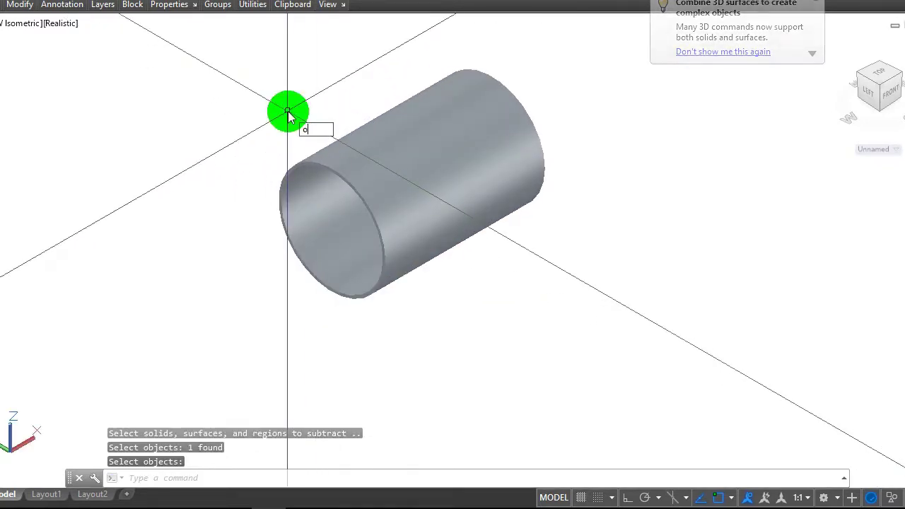
{"action": "type", "text": "RBIT"}
{"action": "left_click", "coordinate": [352, 167]}
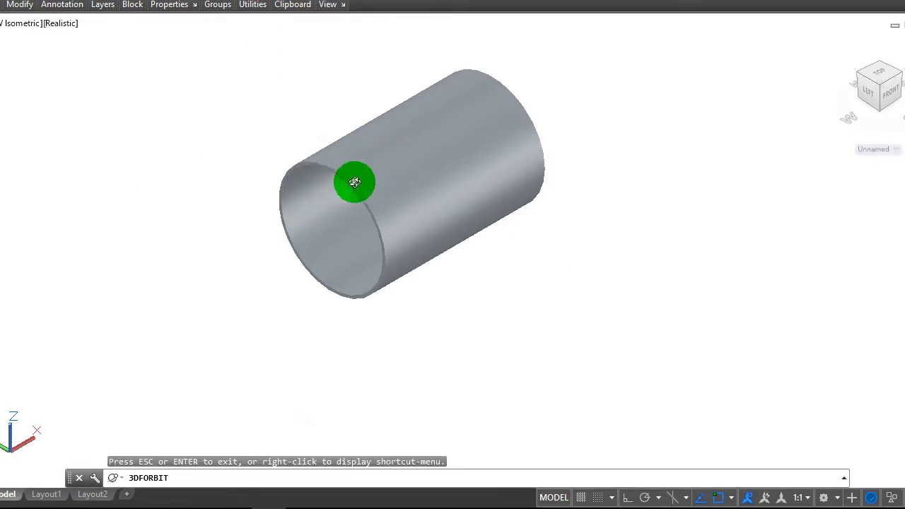
{"action": "mouse_move", "coordinate": [353, 181]}
{"action": "left_mouse_down"}
{"action": "mouse_move", "coordinate": [516, 158]}
{"action": "mouse_move", "coordinate": [359, 171]}
{"action": "mouse_move", "coordinate": [318, 214]}
{"action": "mouse_move", "coordinate": [457, 188]}
{"action": "mouse_move", "coordinate": [455, 304]}
{"action": "mouse_move", "coordinate": [420, 197]}
{"action": "mouse_move", "coordinate": [400, 289]}
{"action": "left_mouse_up"}
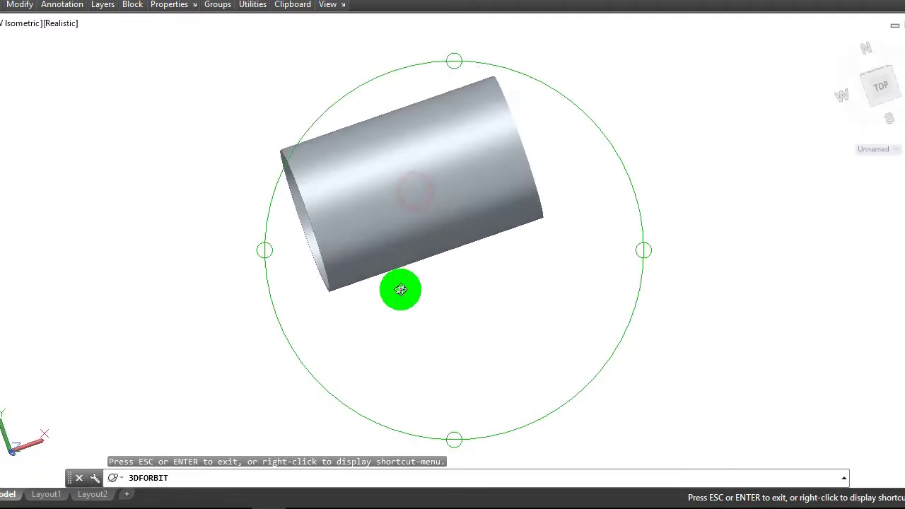
{"action": "right_click", "coordinate": [320, 108]}
{"action": "left_click", "coordinate": [340, 117]}
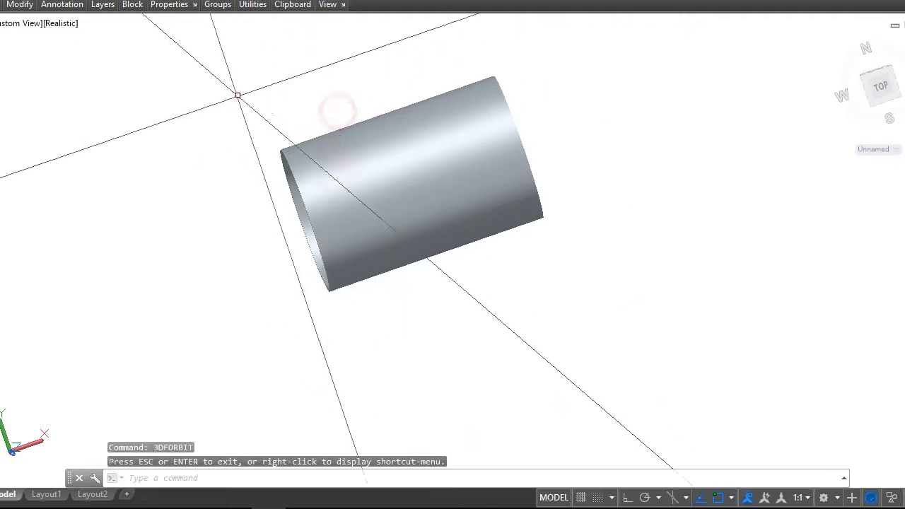
{"action": "left_click", "coordinate": [11, 32]}
{"action": "left_click", "coordinate": [28, 65]}
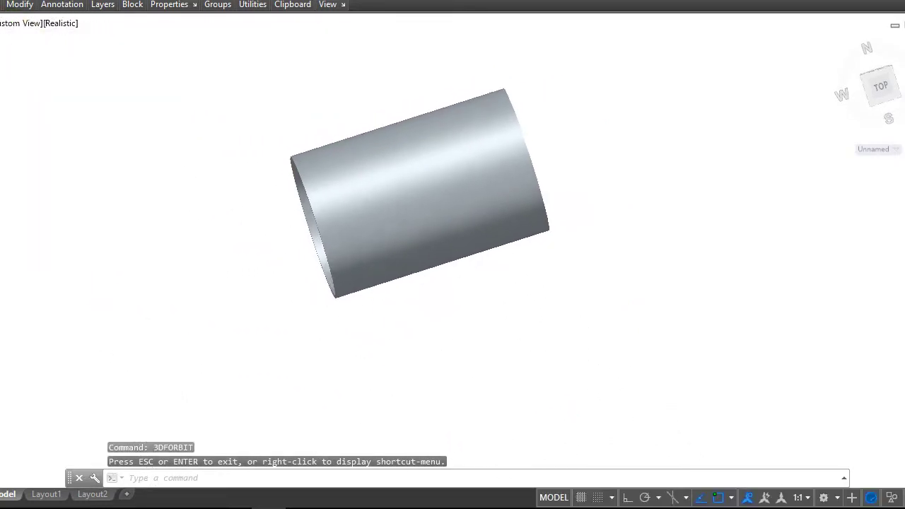
- Switch to 2D Wireframe and draw a 150-unit horizontal line with Ortho on
{"action": "left_click", "coordinate": [33, 32]}
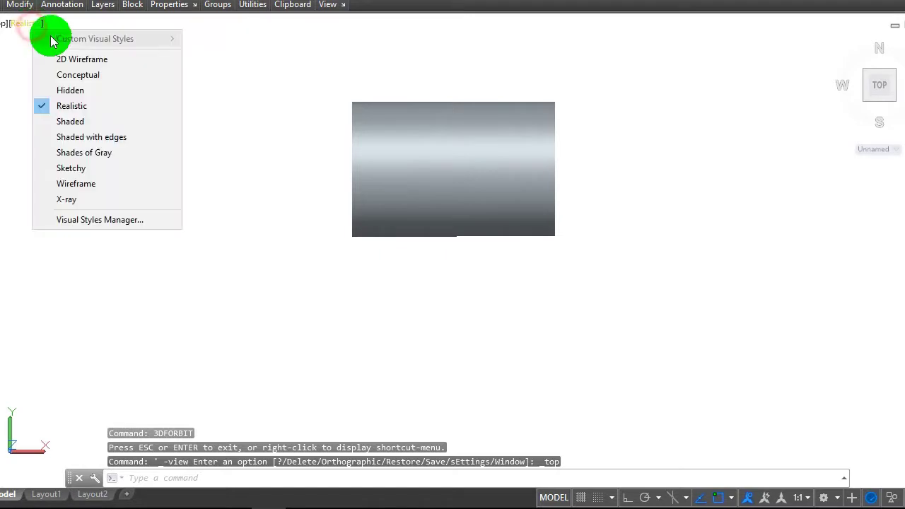
{"action": "left_click", "coordinate": [45, 58]}
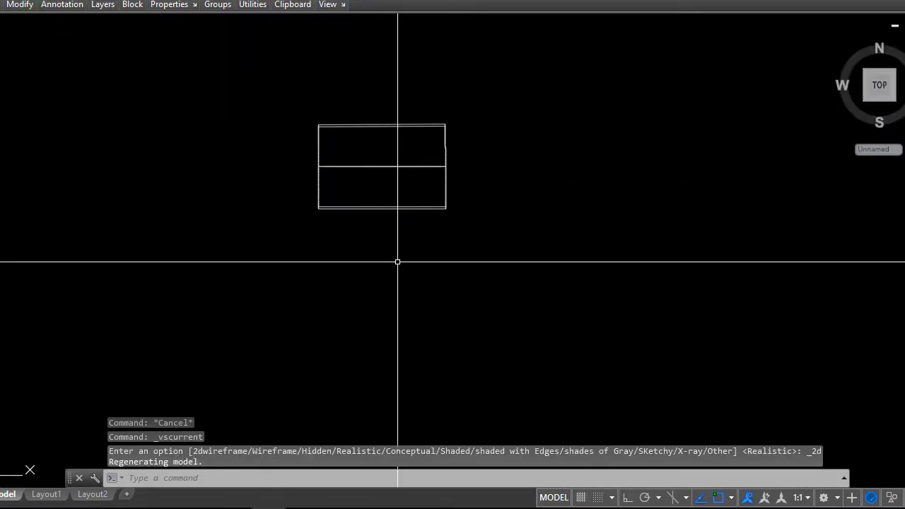
{"action": "type", "text": "L"}
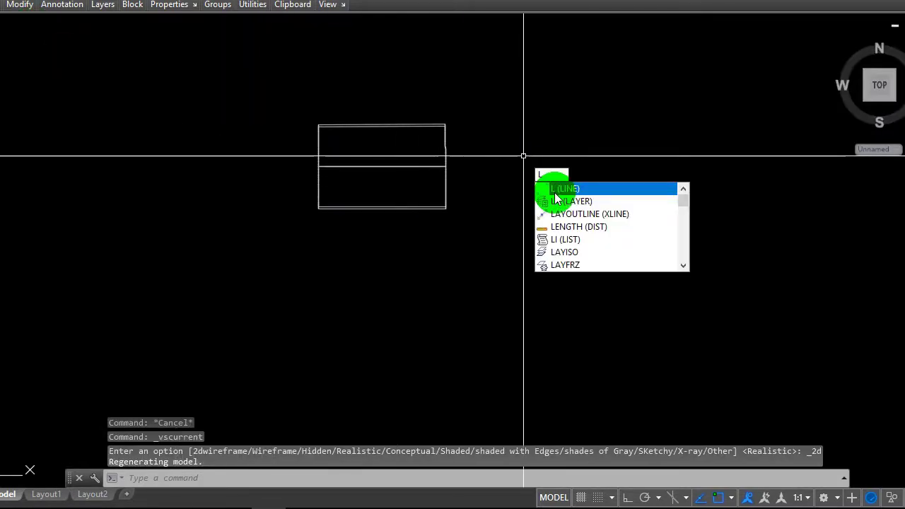
{"action": "left_click", "coordinate": [555, 196]}
{"action": "left_click", "coordinate": [421, 299]}
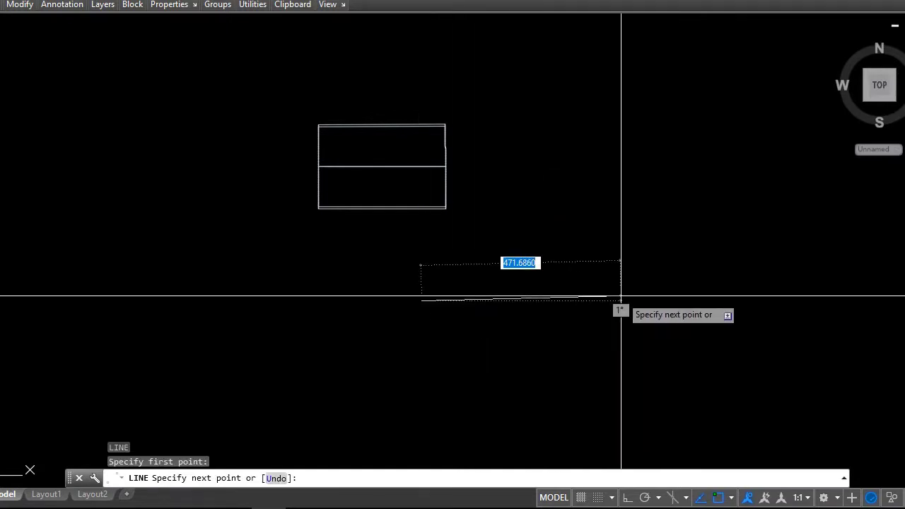
{"action": "key", "text": "F8"}
{"action": "type", "text": "150"}
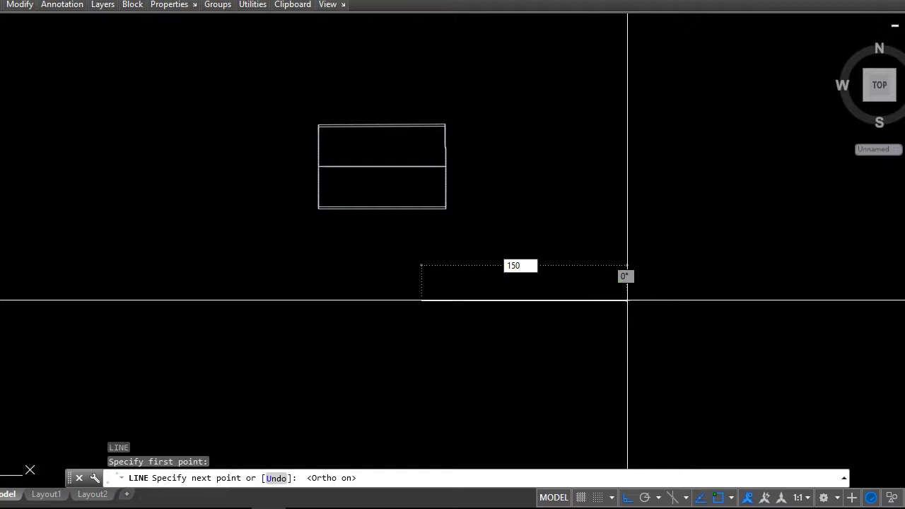
{"action": "key", "text": "Return"}
{"action": "key", "text": "Escape"}
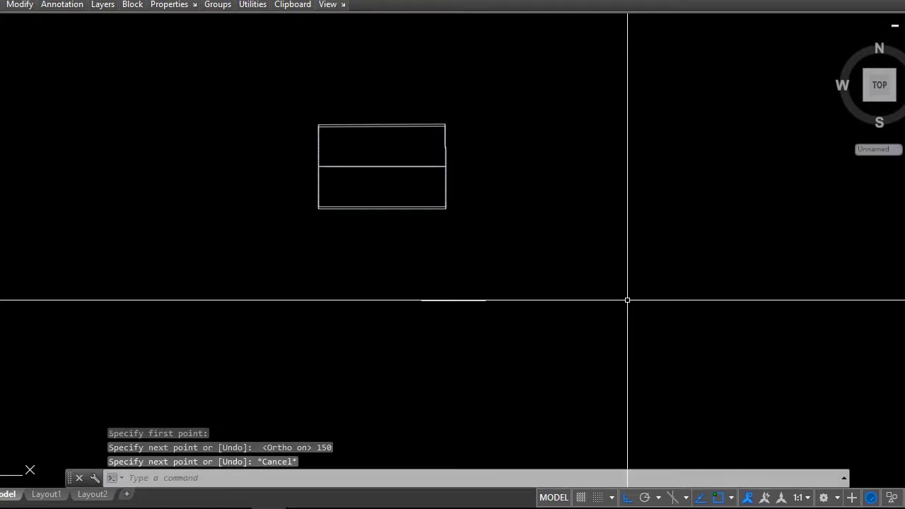
- Draw a 200-diameter circle centred at the line's end
{"action": "scroll", "coordinate": [478, 320], "scroll_direction": "up", "scroll_amount": 2}
{"action": "type", "text": "c"}
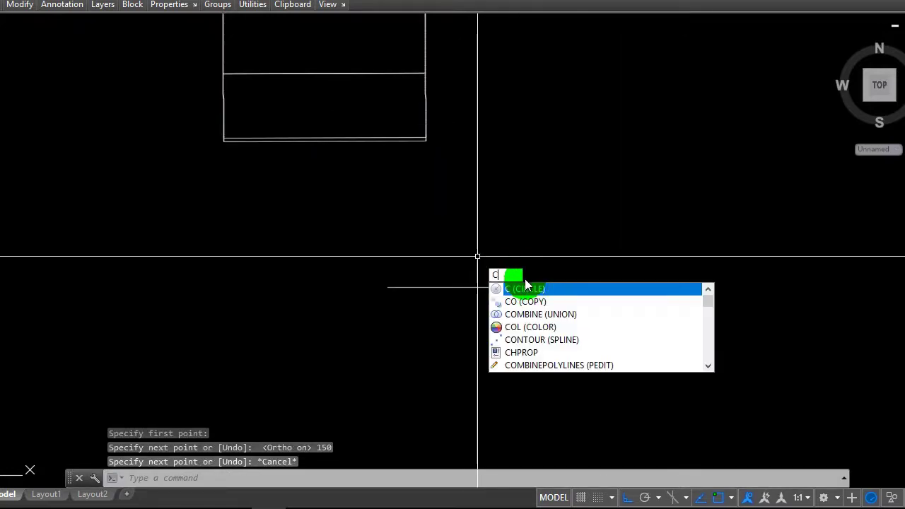
{"action": "left_click", "coordinate": [529, 289]}
{"action": "left_click", "coordinate": [567, 287]}
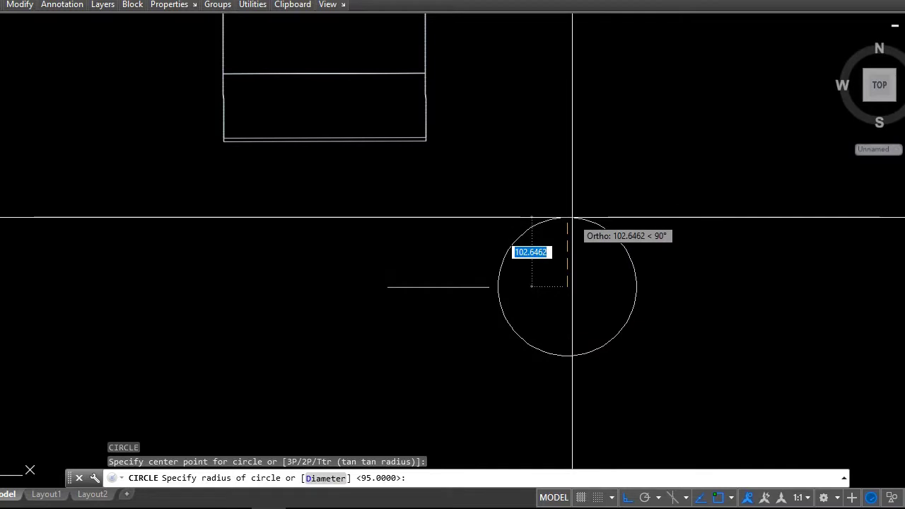
{"action": "type", "text": "d"}
{"action": "key", "text": "Return"}
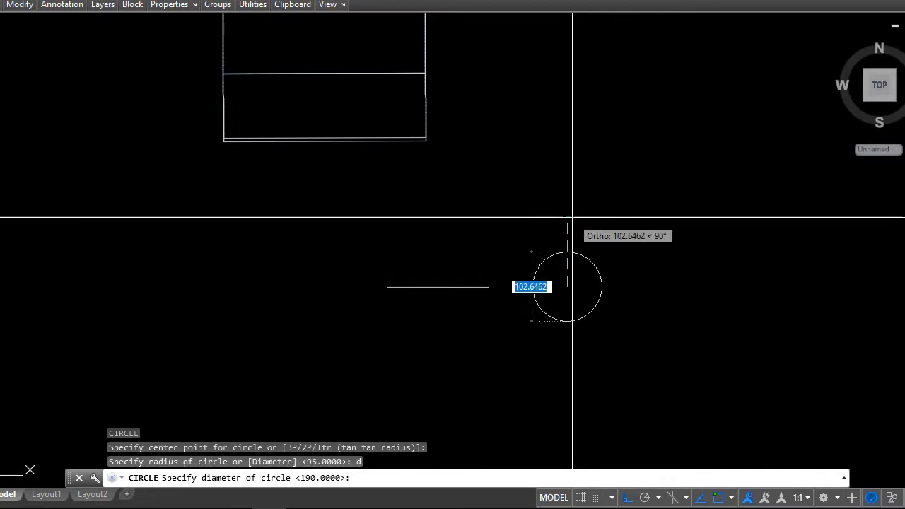
{"action": "type", "text": "200"}
{"action": "key", "text": "Return"}
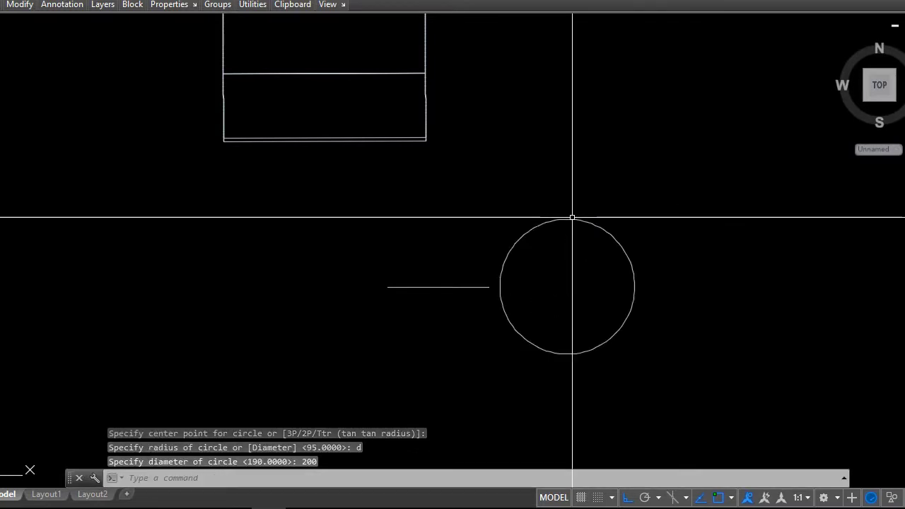
- Copy the 150-unit line to the right side of the circle
{"action": "scroll", "coordinate": [388, 259], "scroll_direction": "down", "scroll_amount": 2}
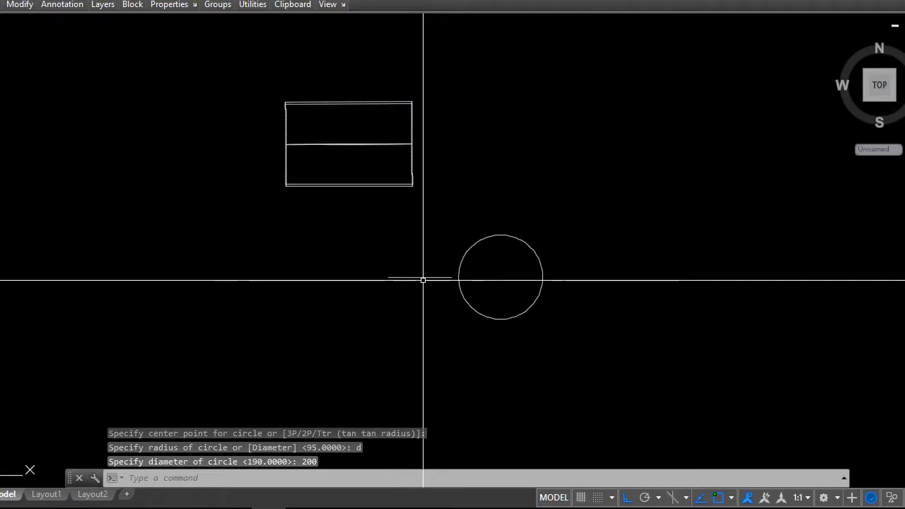
{"action": "left_click", "coordinate": [422, 278]}
{"action": "right_click", "coordinate": [422, 278]}
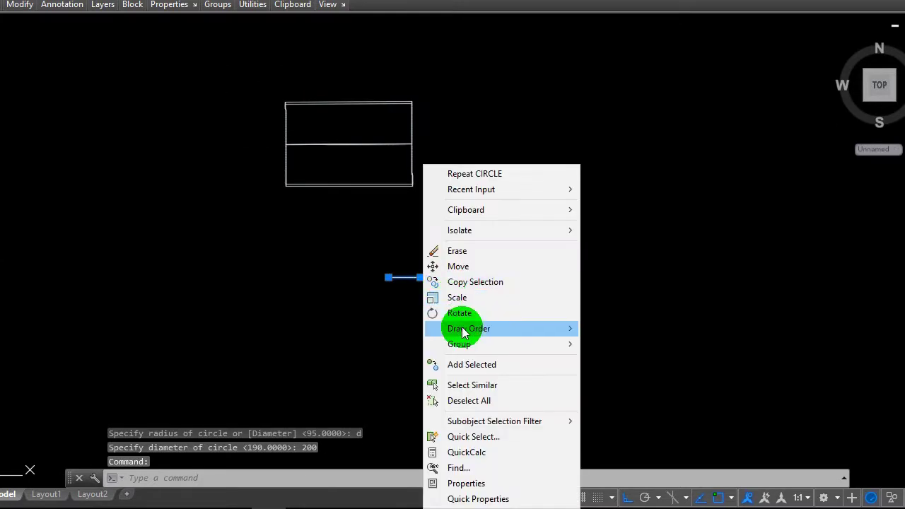
{"action": "left_click", "coordinate": [466, 281]}
{"action": "left_click", "coordinate": [395, 351]}
{"action": "left_click", "coordinate": [621, 357]}
{"action": "key", "text": "Escape"}
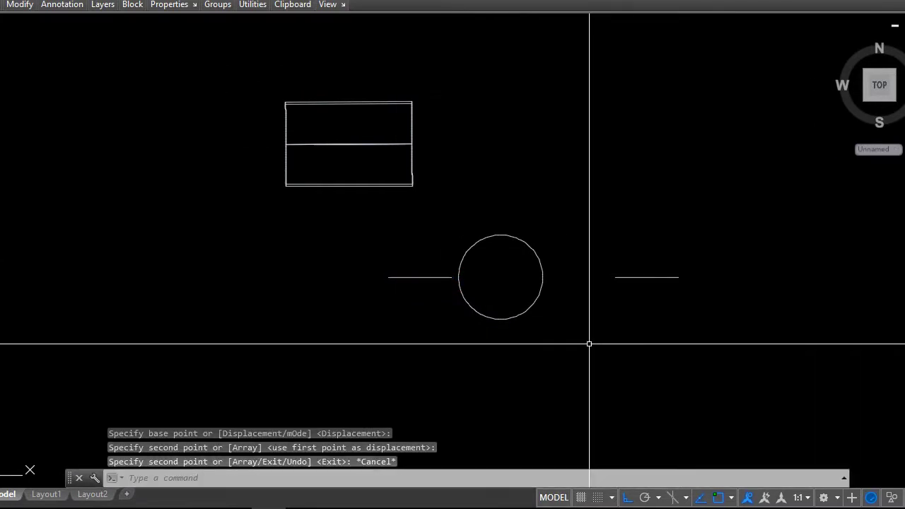
- Draw a 210-diameter circle on the copied line
{"action": "type", "text": "c"}
{"action": "key", "text": "Return"}
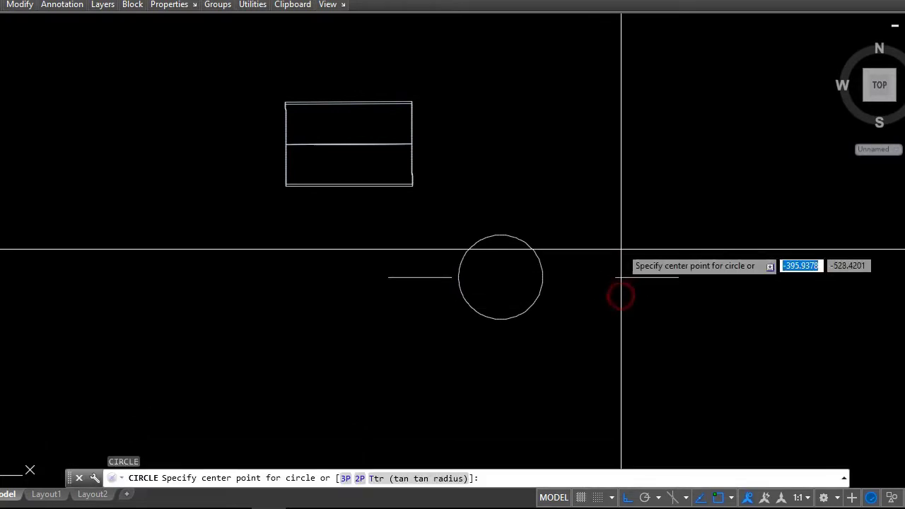
{"action": "left_click", "coordinate": [620, 242]}
{"action": "key", "text": "Return"}
{"action": "type", "text": "210"}
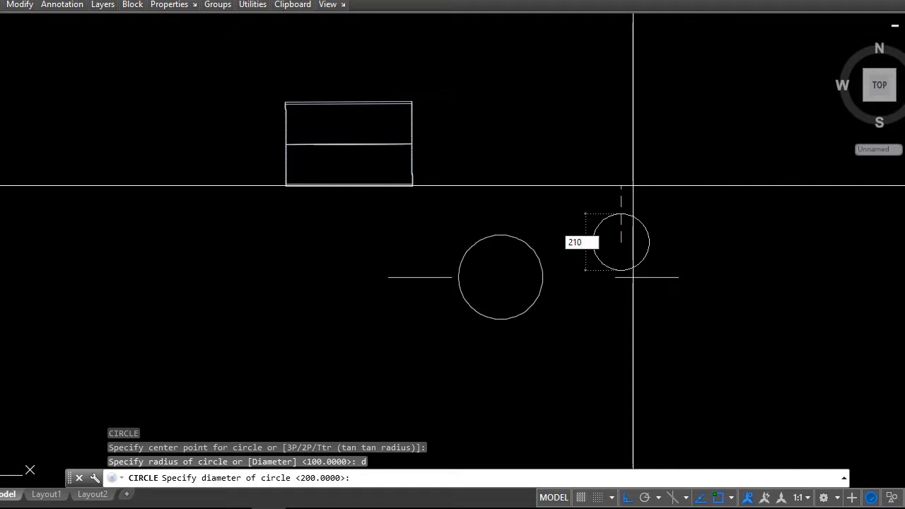
{"action": "key", "text": "Return"}
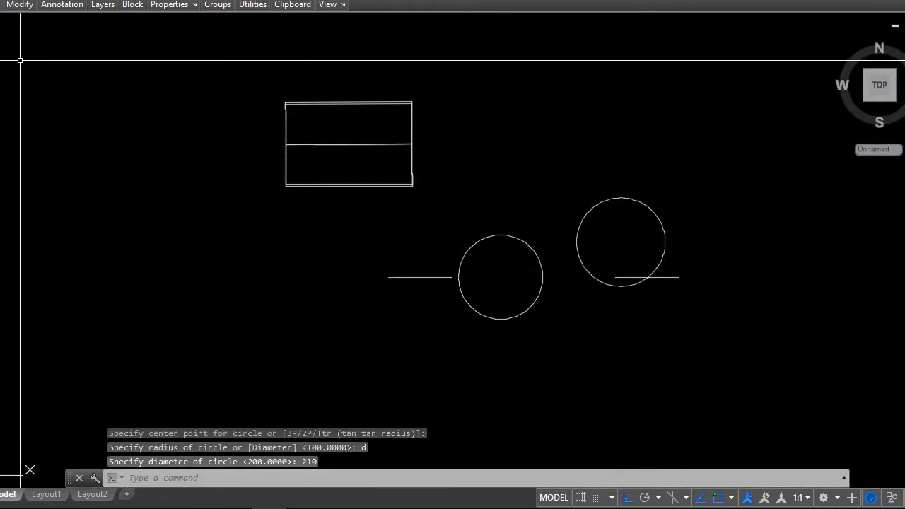
- Toggle the visual style between Realistic and 2D Wireframe, ending on Realistic
{"action": "left_click", "coordinate": [37, 25]}
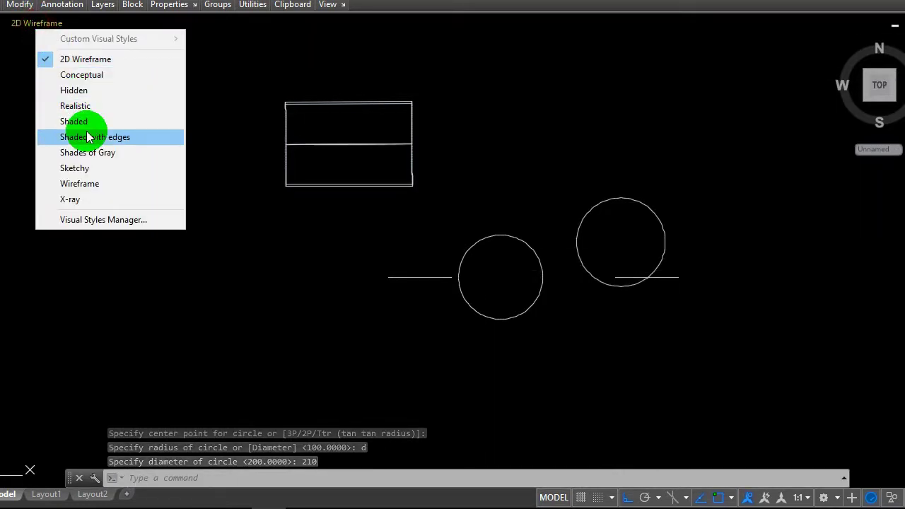
{"action": "left_click", "coordinate": [93, 104]}
{"action": "scroll", "coordinate": [198, 185], "scroll_direction": "down", "scroll_amount": 4}
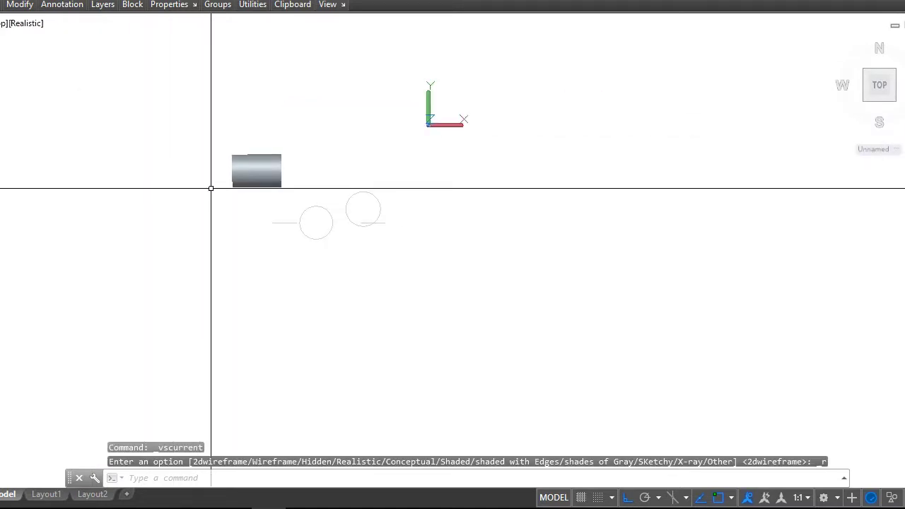
{"action": "left_click", "coordinate": [21, 25]}
{"action": "left_click", "coordinate": [61, 55]}
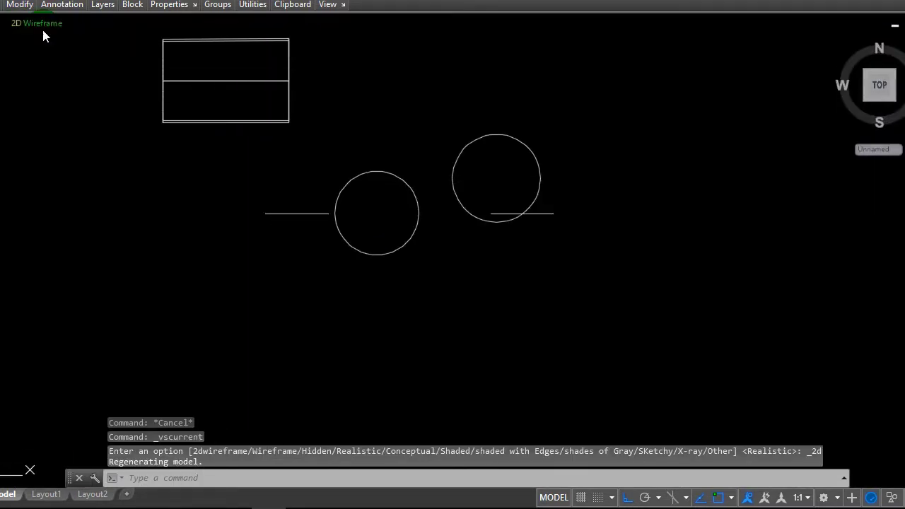
{"action": "left_click", "coordinate": [42, 26]}
{"action": "left_click", "coordinate": [86, 106]}
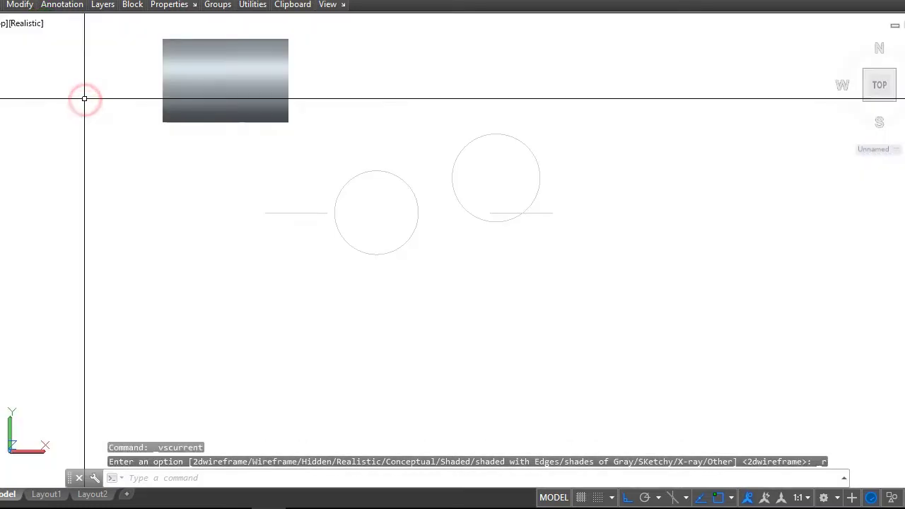
- Show the model from the southwest isometric view in 2D Wireframe
{"action": "left_click", "coordinate": [2, 24]}
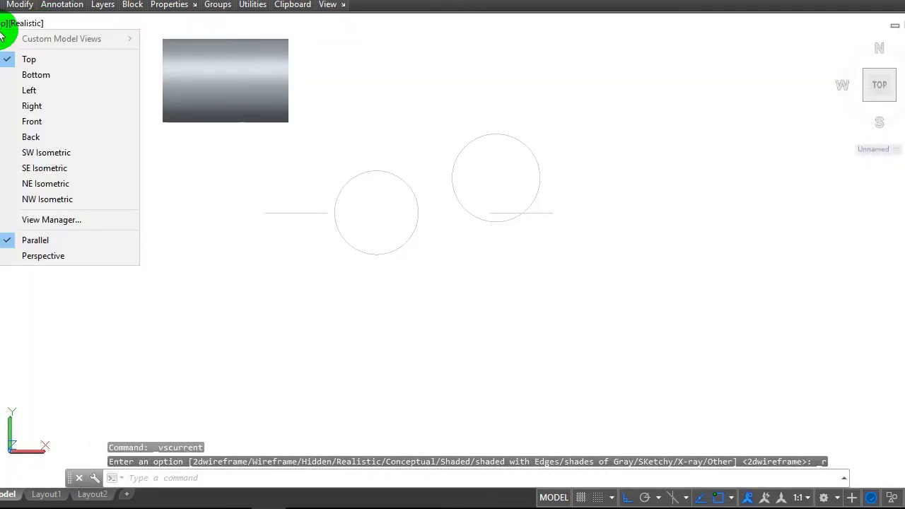
{"action": "left_click", "coordinate": [45, 152]}
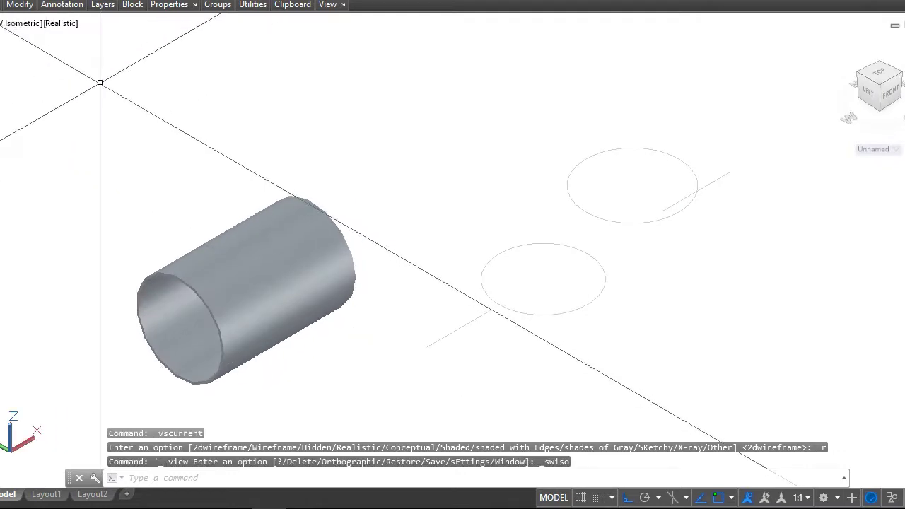
{"action": "left_click", "coordinate": [65, 26]}
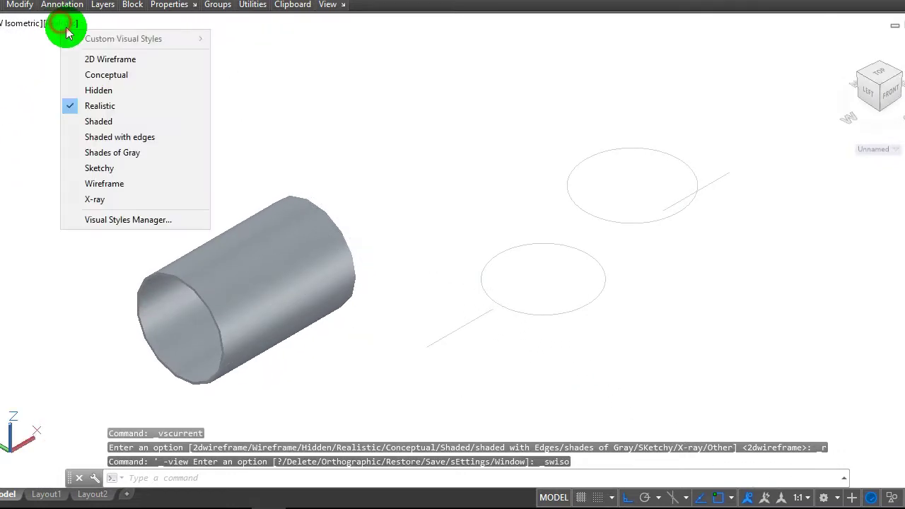
{"action": "left_click", "coordinate": [113, 58]}
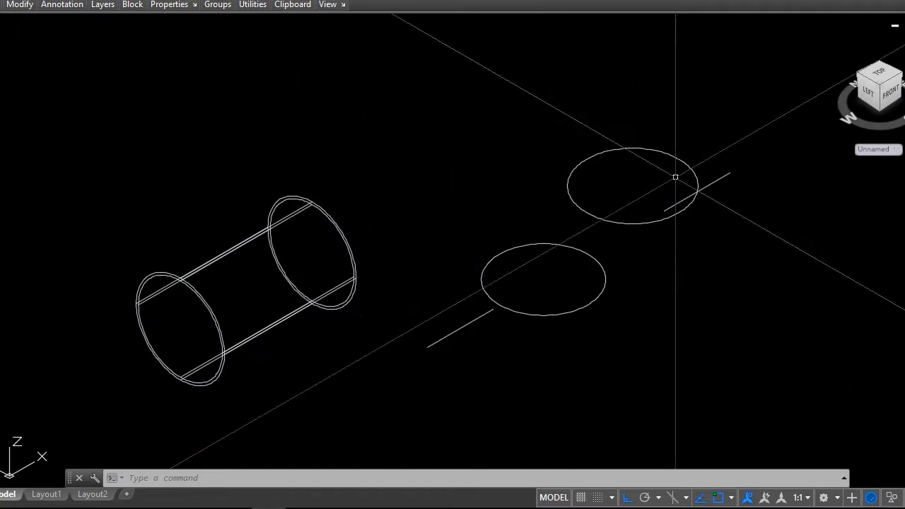
- Sweep the lower 200-diameter circle along its neighbouring line into a cylinder
{"action": "scroll", "coordinate": [594, 195], "scroll_direction": "down", "scroll_amount": 4}
{"action": "scroll", "coordinate": [556, 252], "scroll_direction": "up", "scroll_amount": 4}
{"action": "type", "text": "s"}
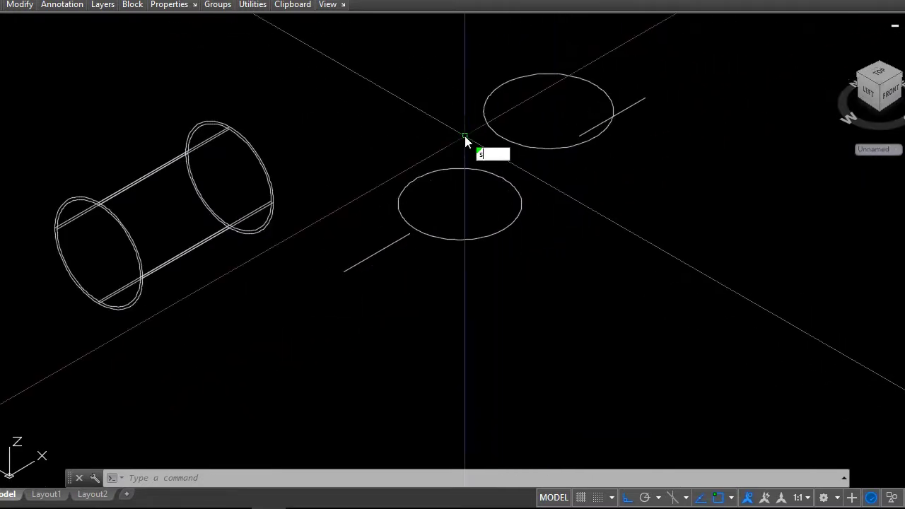
{"action": "type", "text": "w"}
{"action": "left_click", "coordinate": [511, 167]}
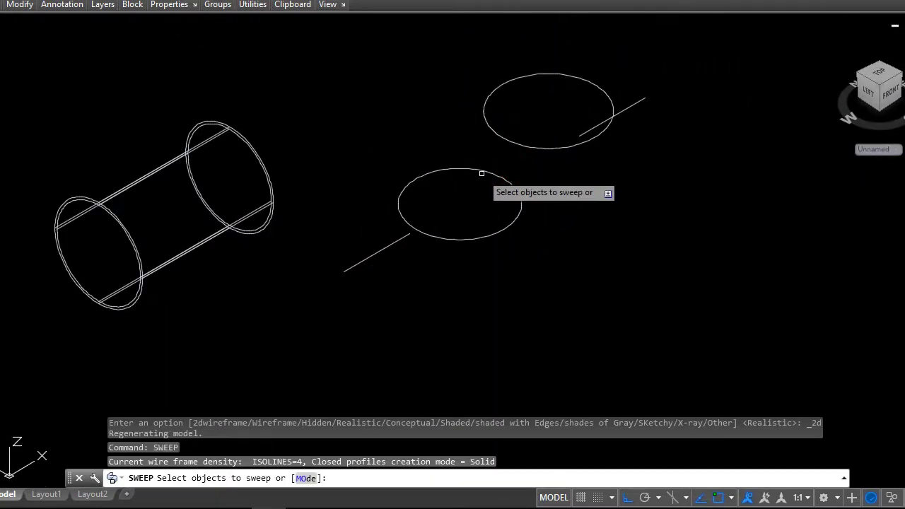
{"action": "left_click", "coordinate": [481, 171]}
{"action": "right_click", "coordinate": [483, 174]}
{"action": "left_click", "coordinate": [497, 177]}
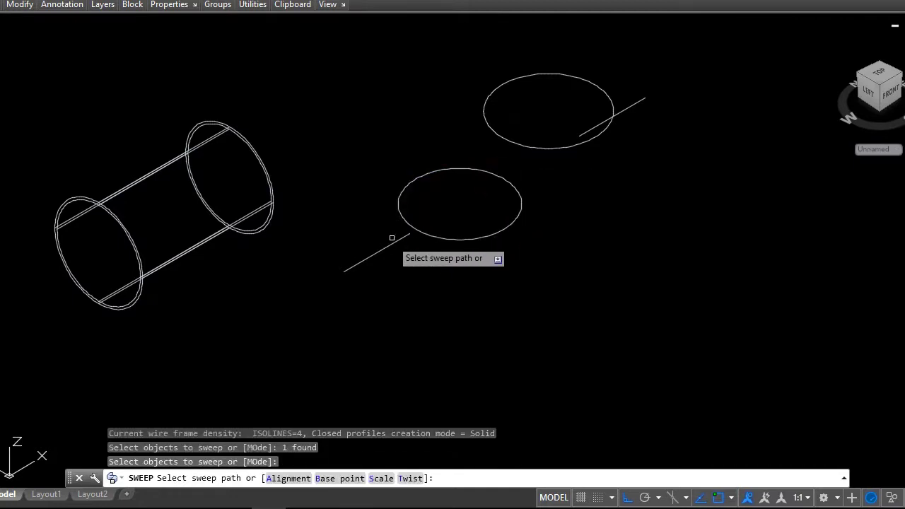
{"action": "left_click", "coordinate": [374, 252]}
- Repeat SWEEP to turn the upper 210-diameter circle into a cylinder along its line
{"action": "scroll", "coordinate": [551, 142], "scroll_direction": "up", "scroll_amount": 3}
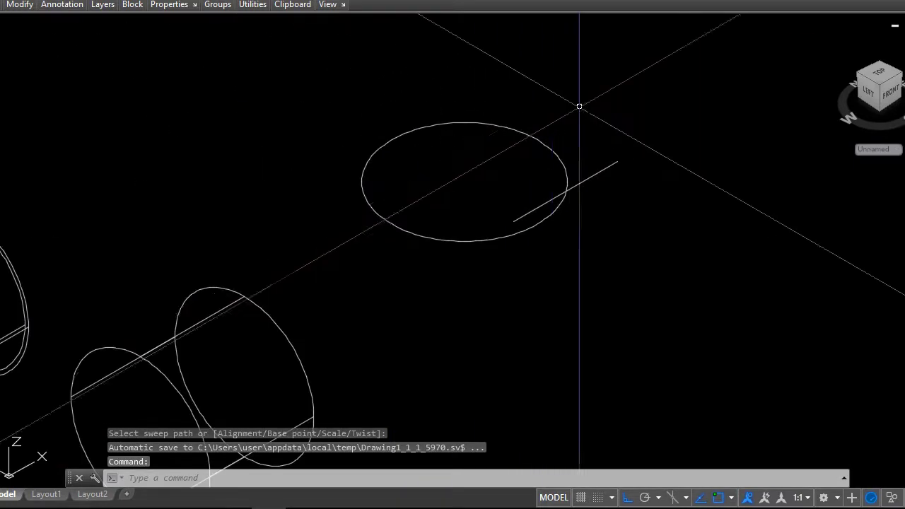
{"action": "right_click", "coordinate": [576, 111]}
{"action": "left_click", "coordinate": [576, 107]}
{"action": "left_click", "coordinate": [564, 151]}
{"action": "right_click", "coordinate": [565, 151]}
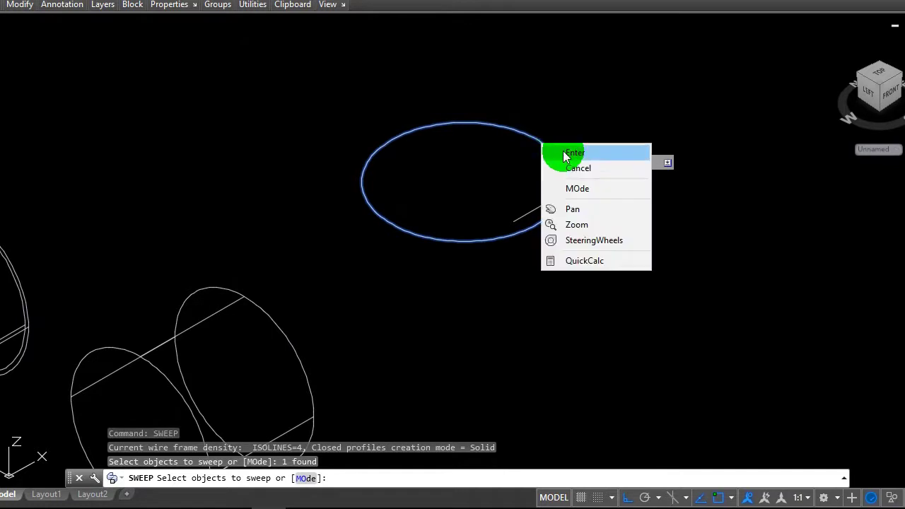
{"action": "left_click", "coordinate": [569, 152]}
{"action": "left_click", "coordinate": [595, 174]}
- Select the newly swept upper cylinder for editing
{"action": "scroll", "coordinate": [595, 175], "scroll_direction": "down", "scroll_amount": 3}
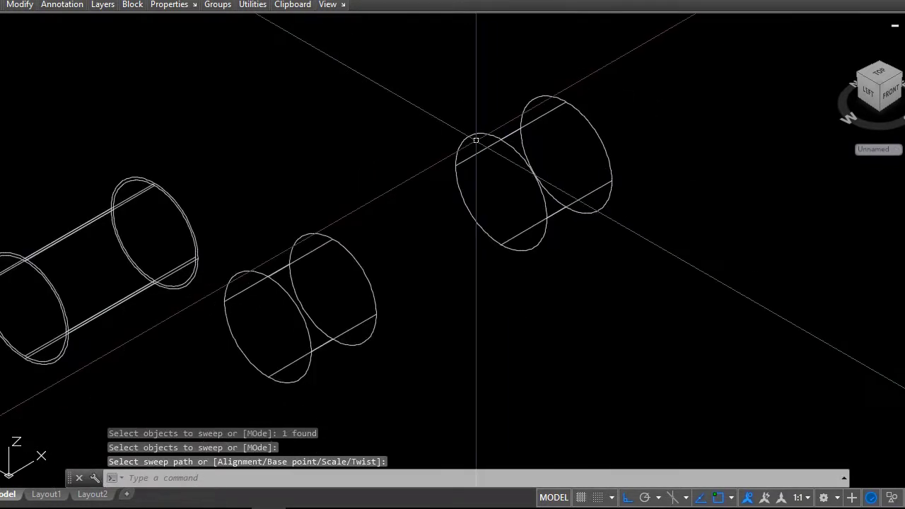
{"action": "scroll", "coordinate": [495, 148], "scroll_direction": "down", "scroll_amount": 3}
{"action": "left_click", "coordinate": [491, 141]}
{"action": "right_click", "coordinate": [491, 141]}
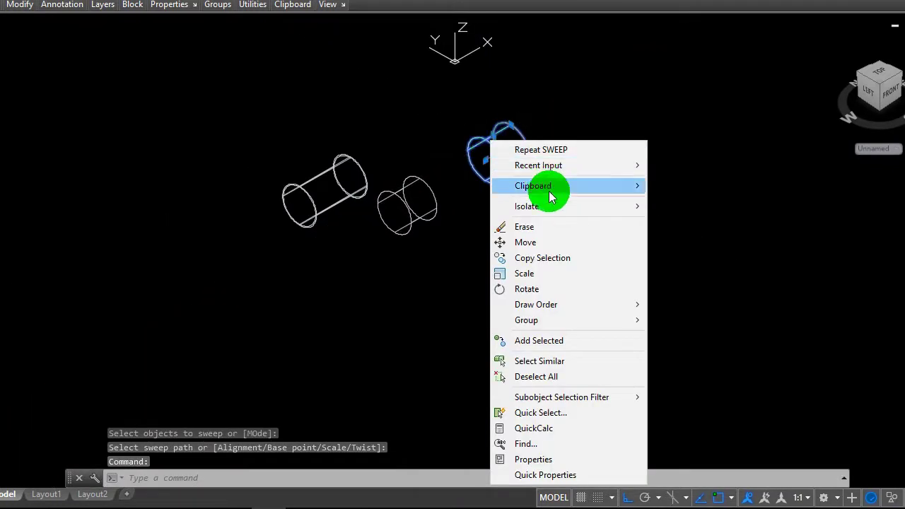
- Move the 210-diameter cylinder onto the 200-diameter cylinder so they share an axis
{"action": "left_click", "coordinate": [553, 243]}
{"action": "scroll", "coordinate": [509, 184], "scroll_direction": "up", "scroll_amount": 3}
{"action": "left_click", "coordinate": [488, 145]}
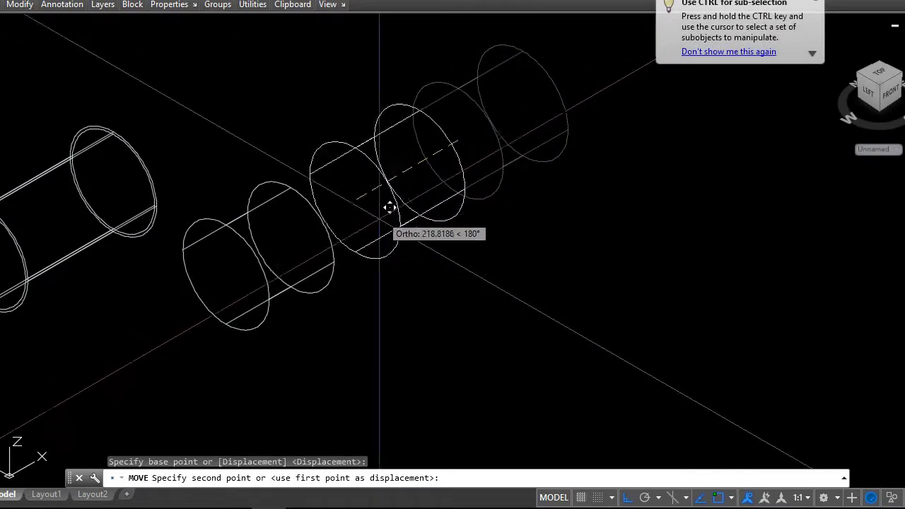
{"action": "left_click", "coordinate": [225, 273]}
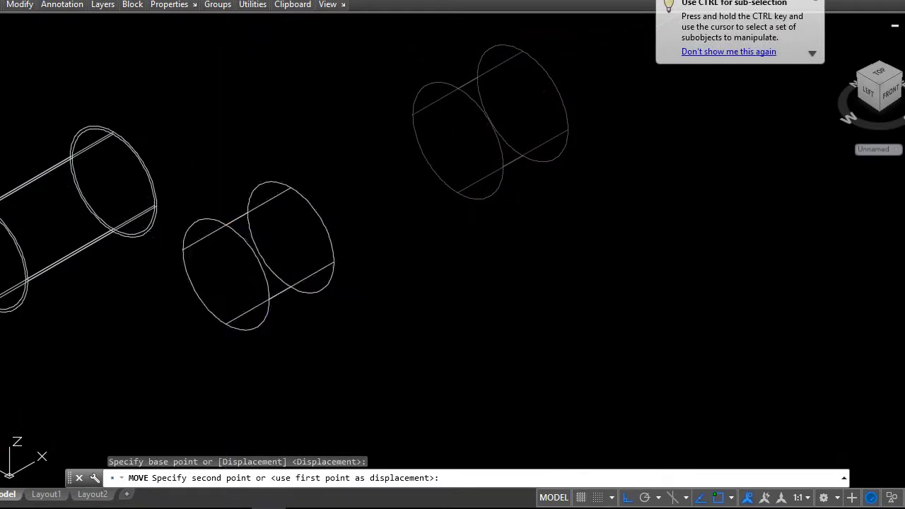
{"action": "scroll", "coordinate": [638, 216], "scroll_direction": "down", "scroll_amount": 4}
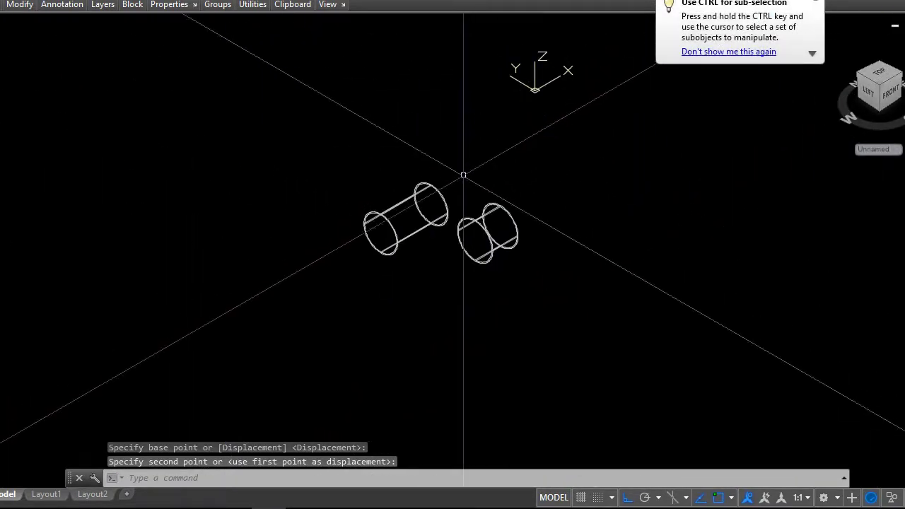
{"action": "scroll", "coordinate": [511, 242], "scroll_direction": "up", "scroll_amount": 4}
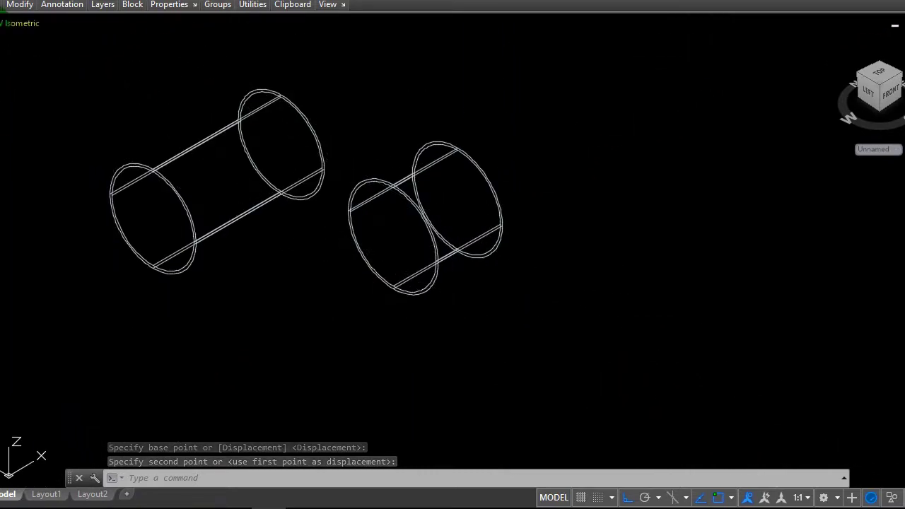
{"action": "left_click", "coordinate": [21, 22]}
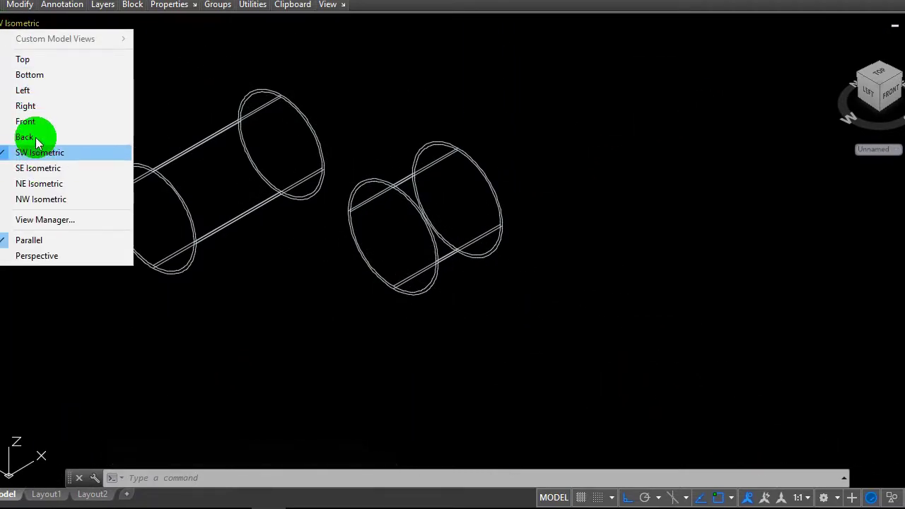
- Switch the visual style to Realistic shading
{"action": "left_click", "coordinate": [51, 27]}
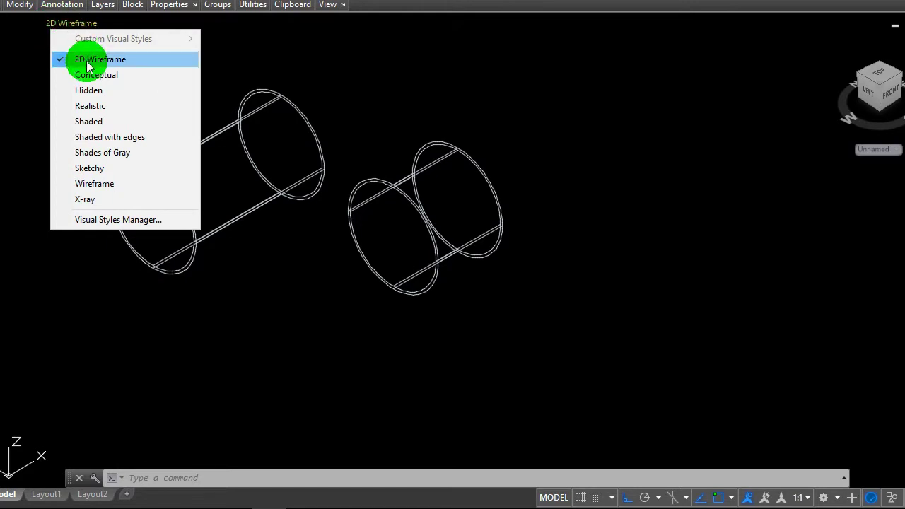
{"action": "left_click", "coordinate": [97, 106]}
{"action": "scroll", "coordinate": [368, 227], "scroll_direction": "up", "scroll_amount": 3}
{"action": "scroll", "coordinate": [397, 165], "scroll_direction": "up", "scroll_amount": 2}
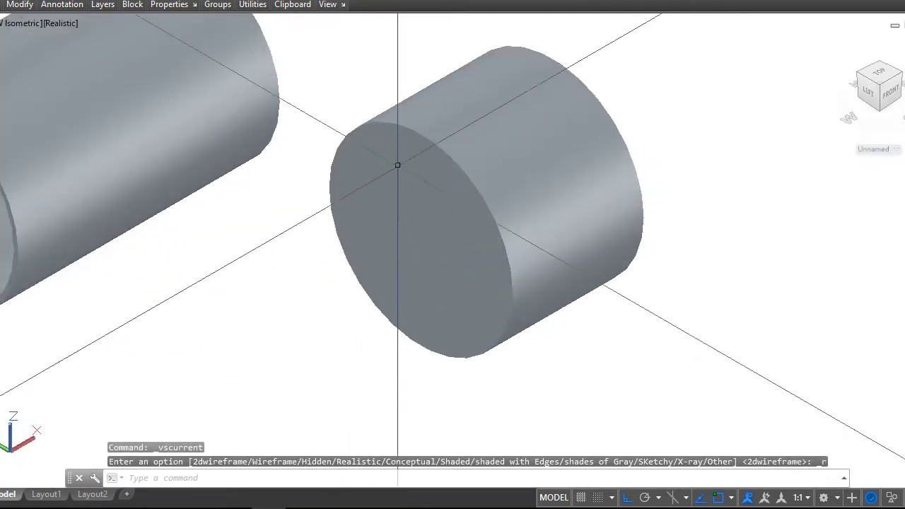
- Attempt to sweep the cylinder, then cancel the failed sweep
{"action": "type", "text": "sw"}
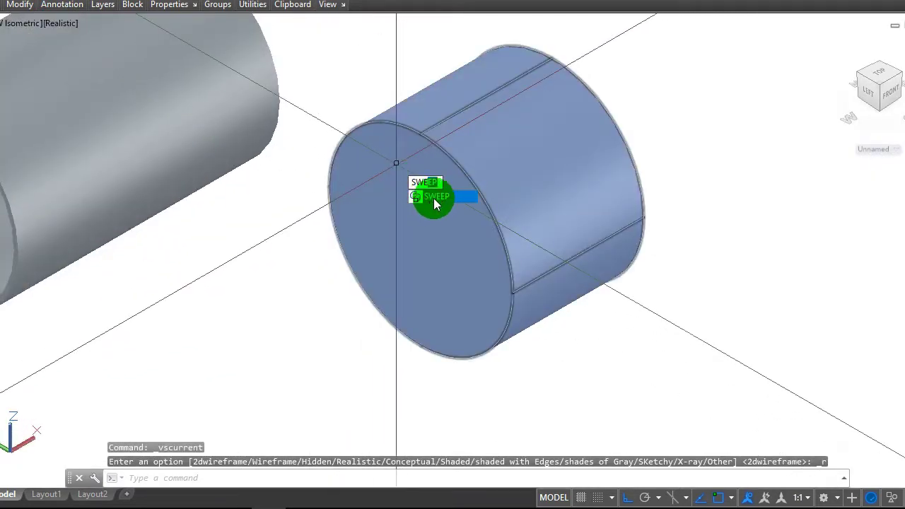
{"action": "left_click", "coordinate": [436, 196]}
{"action": "left_click", "coordinate": [457, 158]}
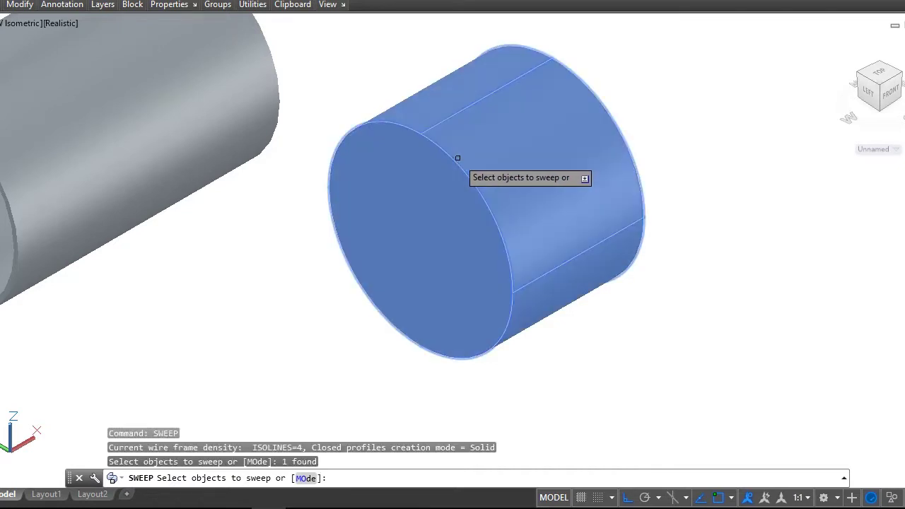
{"action": "right_click", "coordinate": [455, 170]}
{"action": "left_click", "coordinate": [493, 169]}
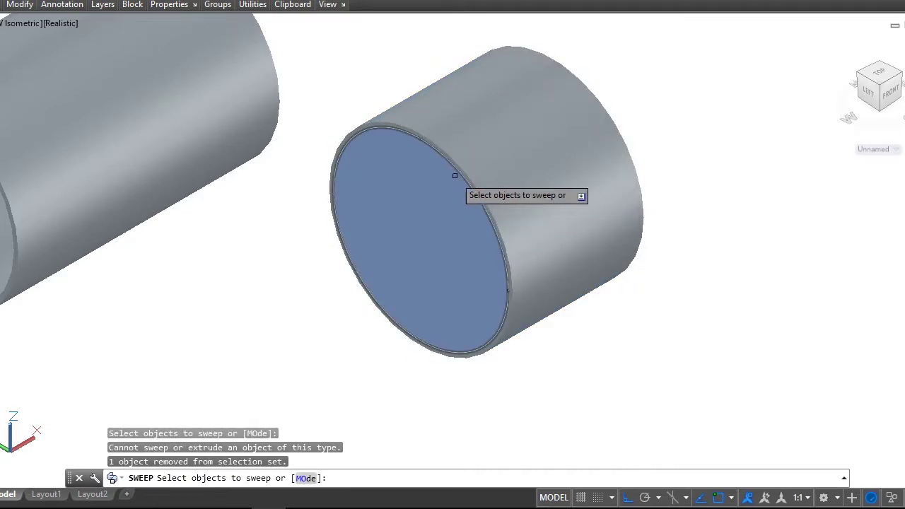
{"action": "key", "text": "Escape"}
- Start SUBTRACT on the cylinders, then cancel the unsuccessful attempts
{"action": "type", "text": "sub"}
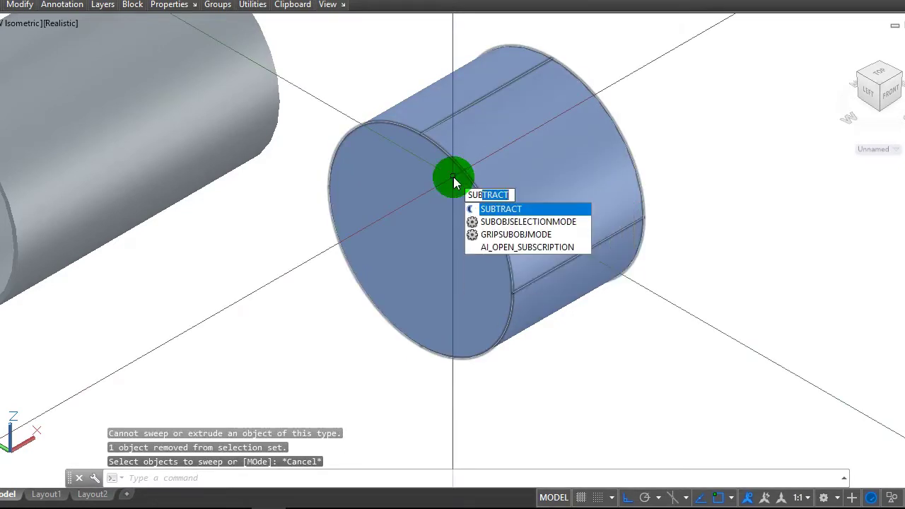
{"action": "left_click", "coordinate": [488, 210]}
{"action": "left_click", "coordinate": [488, 174]}
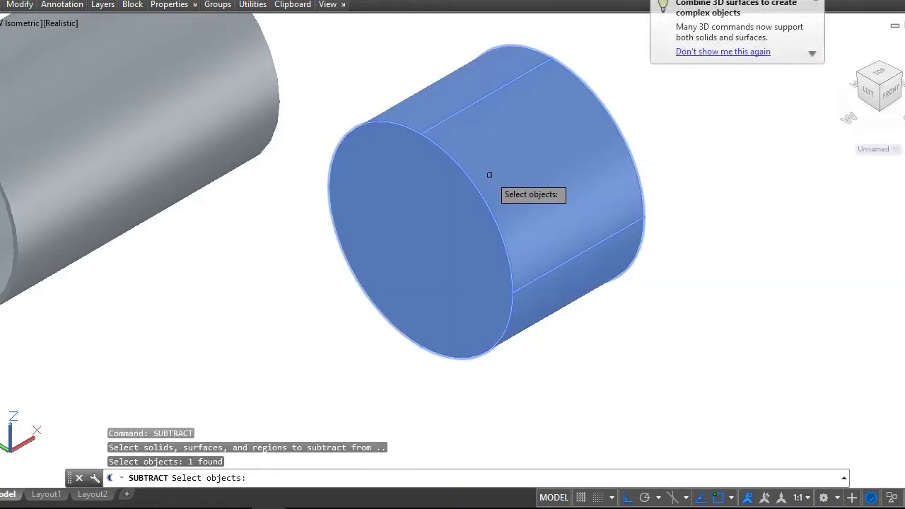
{"action": "key", "text": "Return"}
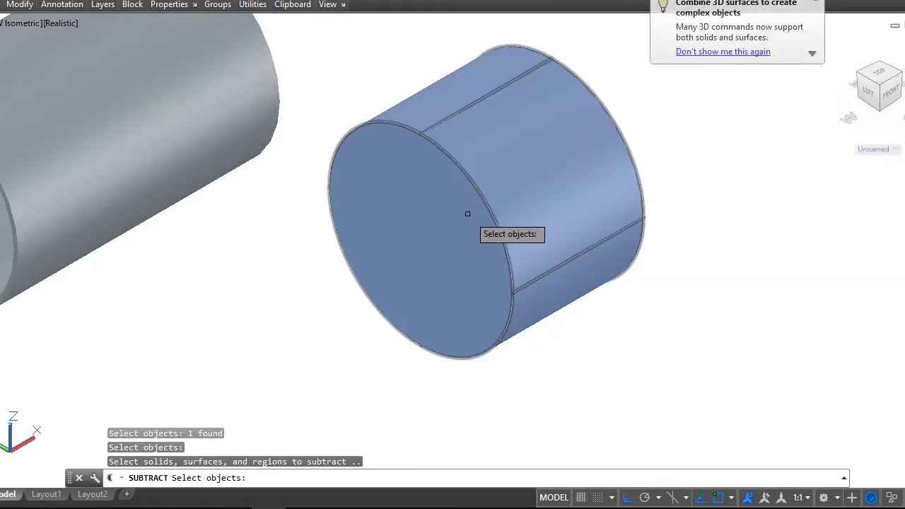
{"action": "scroll", "coordinate": [487, 221], "scroll_direction": "up", "scroll_amount": 2}
{"action": "left_click", "coordinate": [483, 200]}
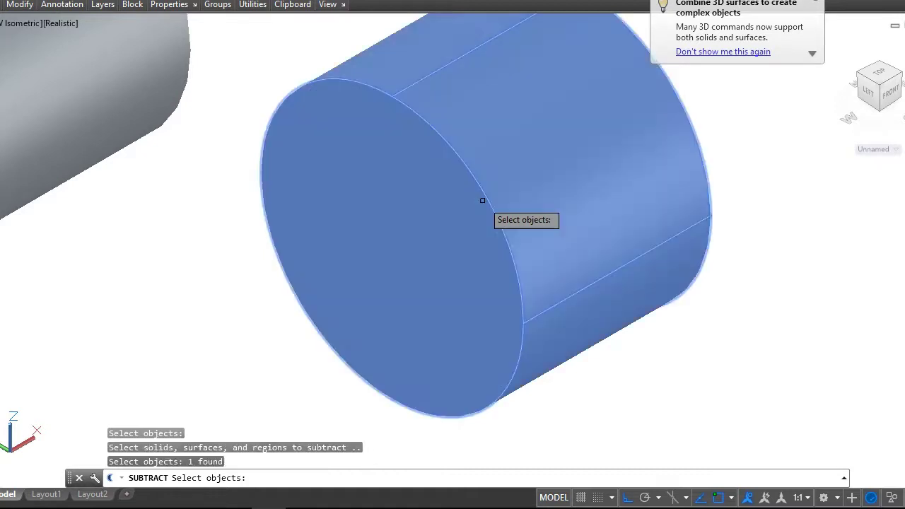
{"action": "key", "text": "Escape"}
{"action": "type", "text": "su"}
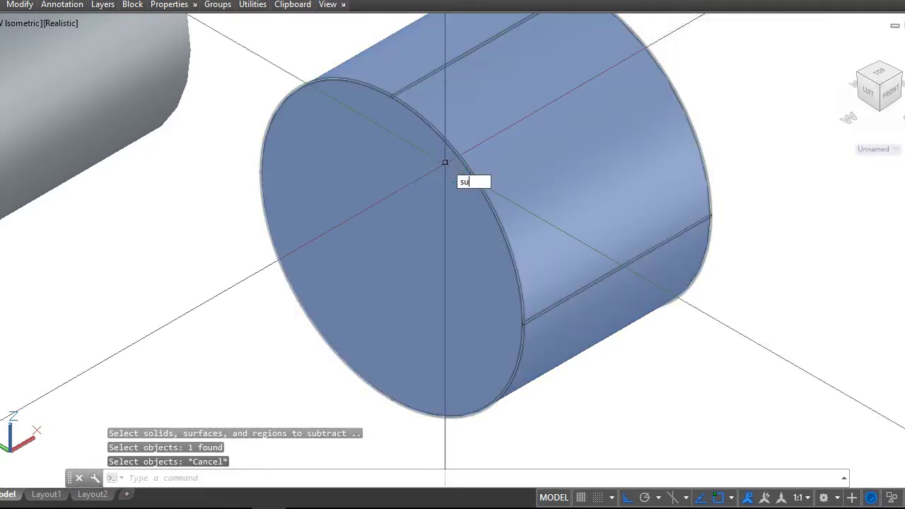
{"action": "type", "text": "b"}
{"action": "left_click", "coordinate": [490, 185]}
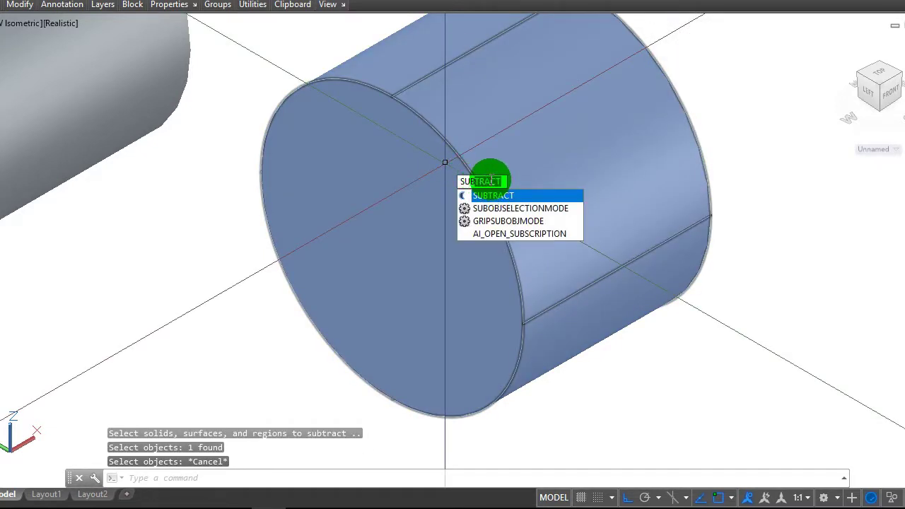
{"action": "key", "text": "Escape"}
{"action": "key", "text": "Escape"}
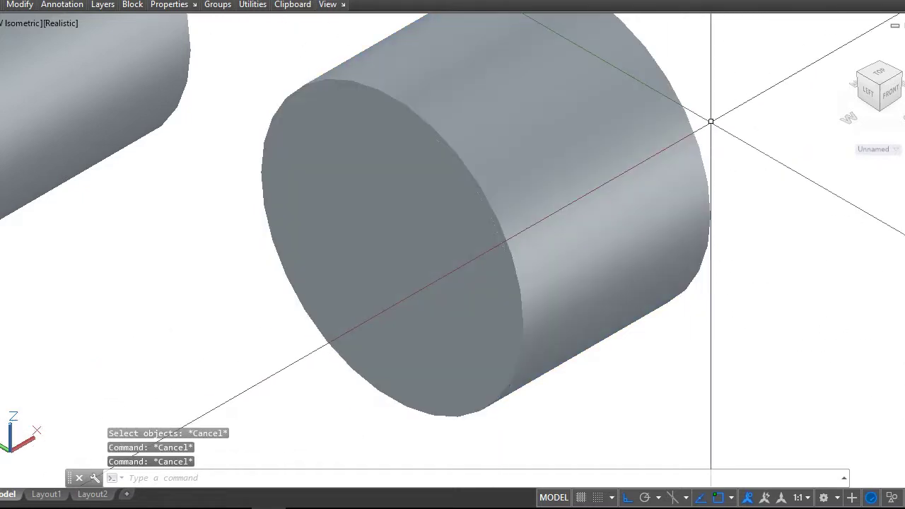
- Subtract the inner 200-diameter cylinder from the outer 210-diameter cylinder
{"action": "right_click", "coordinate": [730, 129]}
{"action": "left_click", "coordinate": [730, 131]}
{"action": "left_click", "coordinate": [574, 143]}
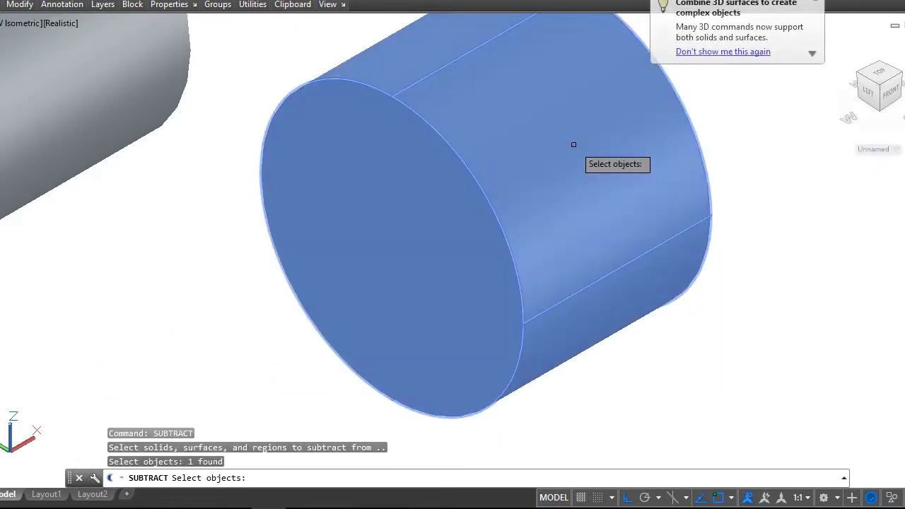
{"action": "key", "text": "Return"}
{"action": "scroll", "coordinate": [481, 223], "scroll_direction": "up", "scroll_amount": 3}
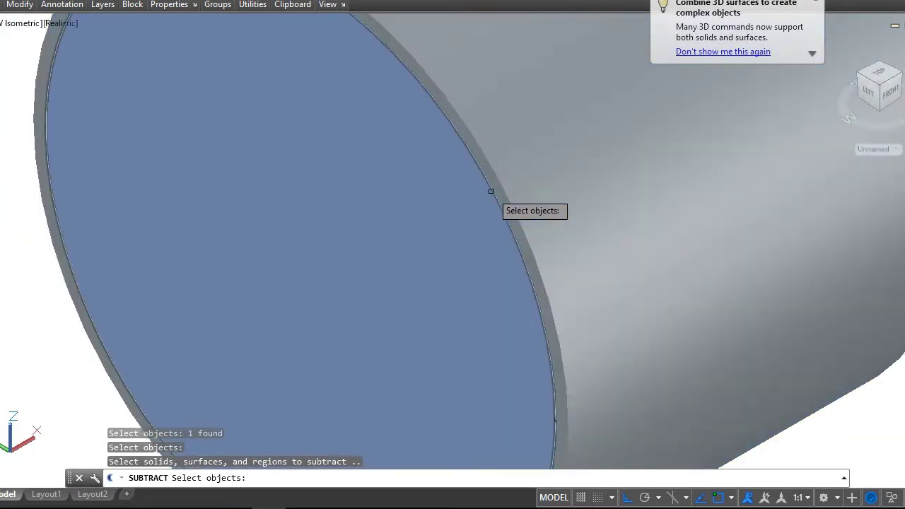
{"action": "left_click", "coordinate": [491, 191]}
{"action": "scroll", "coordinate": [491, 191], "scroll_direction": "down", "scroll_amount": 3}
{"action": "scroll", "coordinate": [491, 191], "scroll_direction": "down", "scroll_amount": 2}
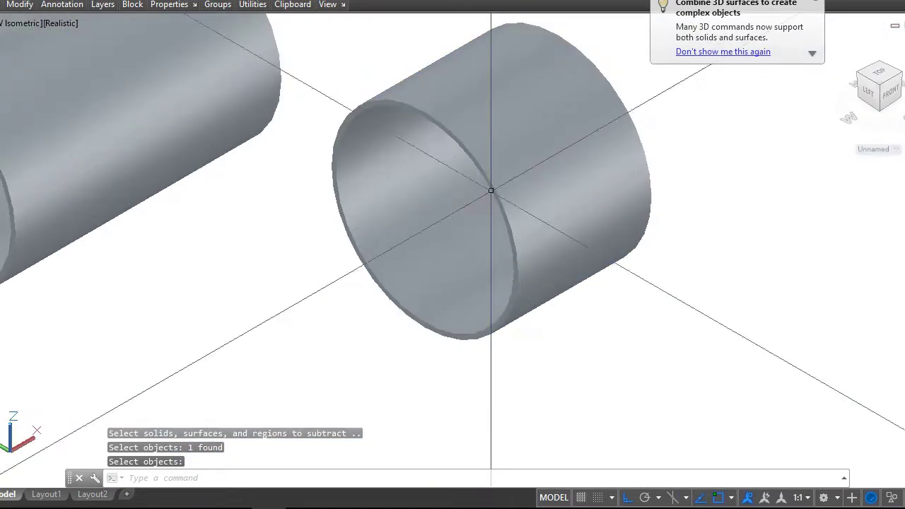
{"action": "scroll", "coordinate": [481, 162], "scroll_direction": "down", "scroll_amount": 2}
- Finish the subtraction and switch to the SE Isometric view
{"action": "scroll", "coordinate": [483, 150], "scroll_direction": "down", "scroll_amount": 1}
{"action": "key", "text": "Return"}
{"action": "left_click", "coordinate": [483, 150]}
{"action": "right_click", "coordinate": [482, 150]}
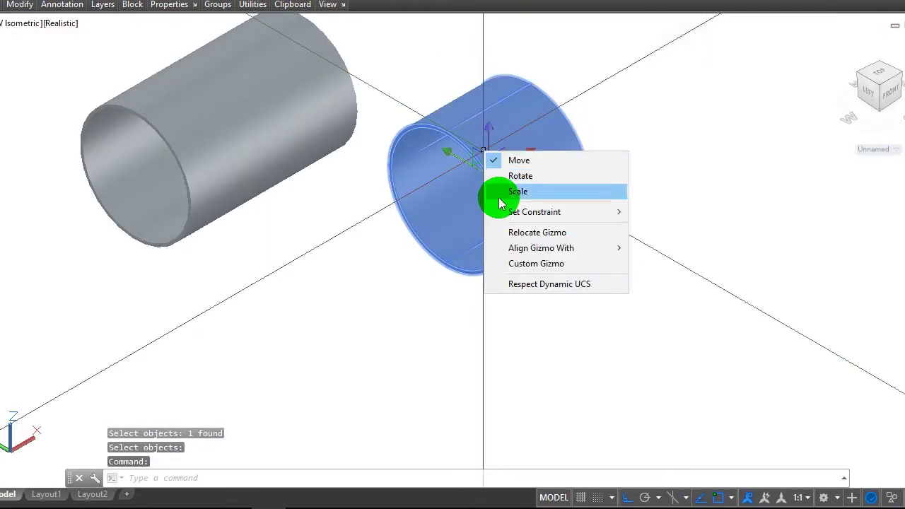
{"action": "left_click", "coordinate": [337, 176]}
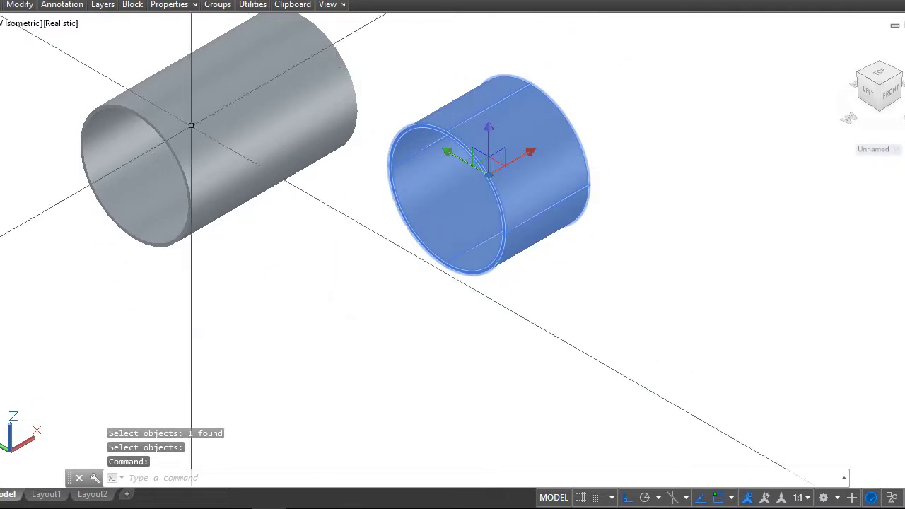
{"action": "left_click", "coordinate": [2, 29]}
{"action": "left_click", "coordinate": [28, 157]}
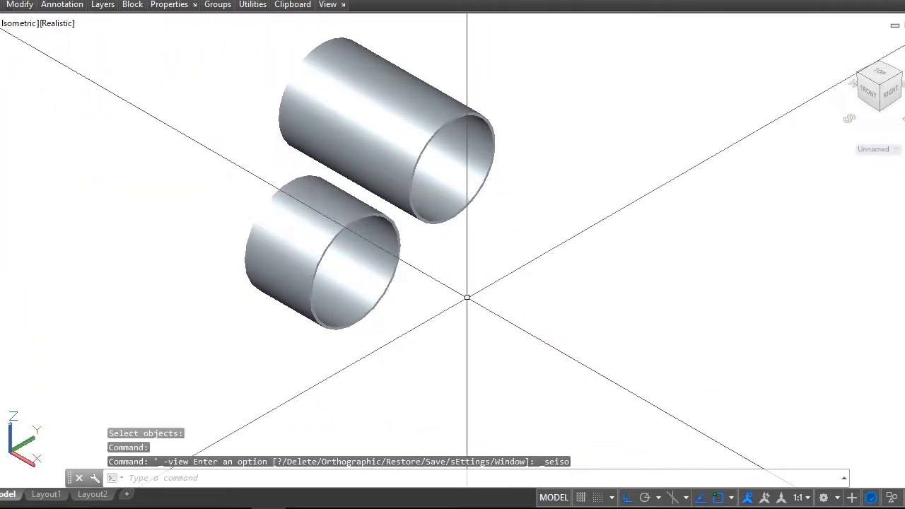
- Move the sleeve from its centre onto the end of the long tube
{"action": "left_click", "coordinate": [373, 293]}
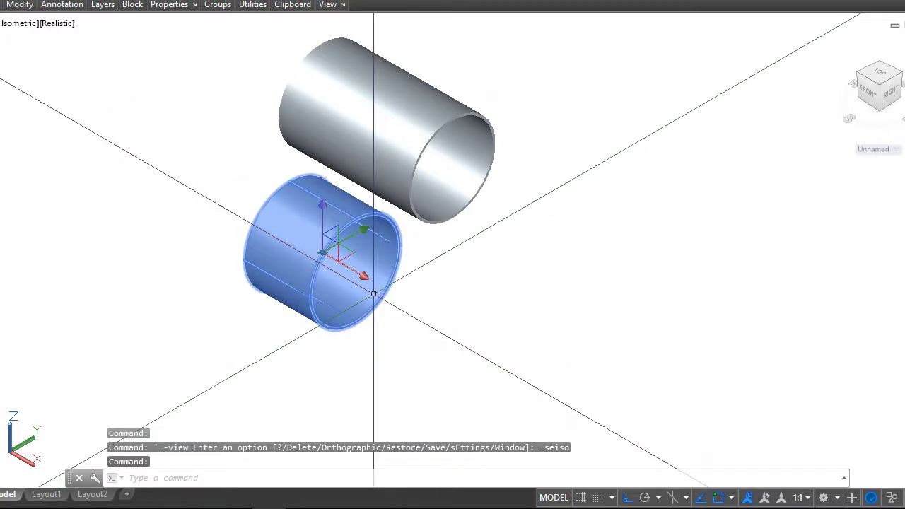
{"action": "right_click", "coordinate": [374, 296]}
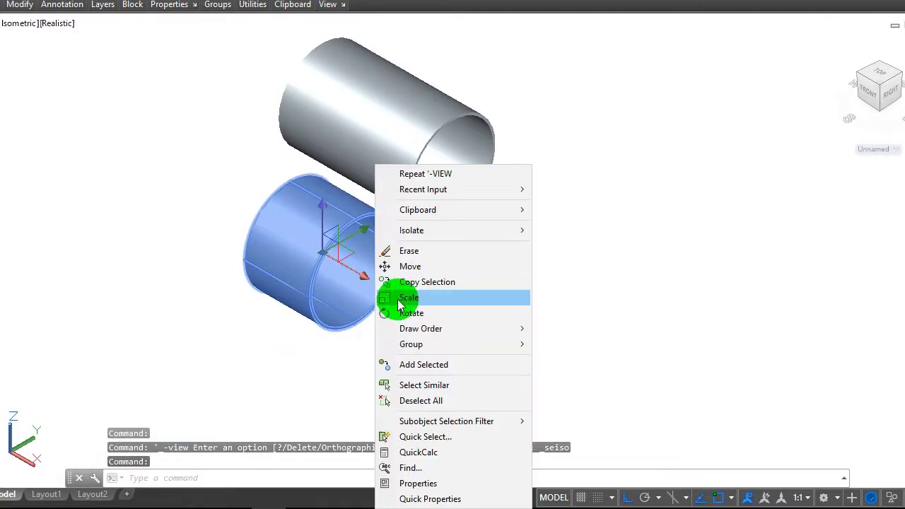
{"action": "left_click", "coordinate": [424, 271]}
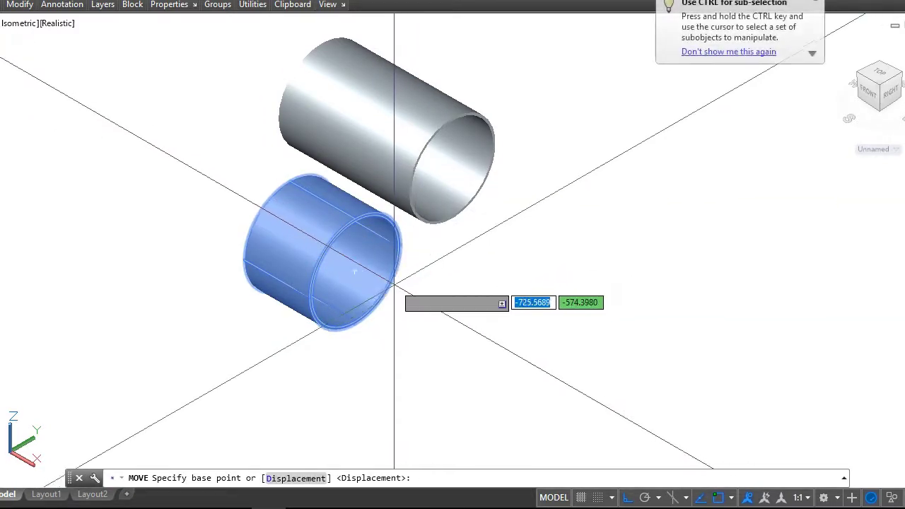
{"action": "left_click", "coordinate": [355, 273]}
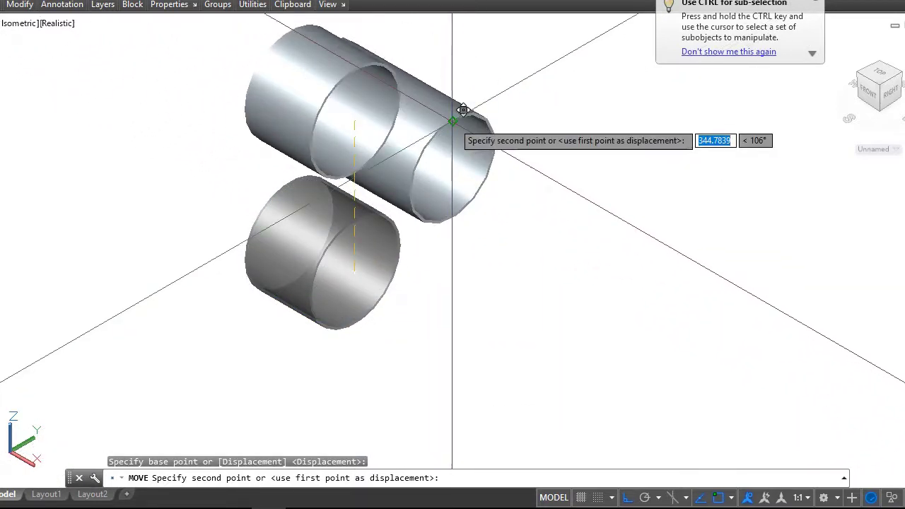
{"action": "left_click", "coordinate": [454, 177]}
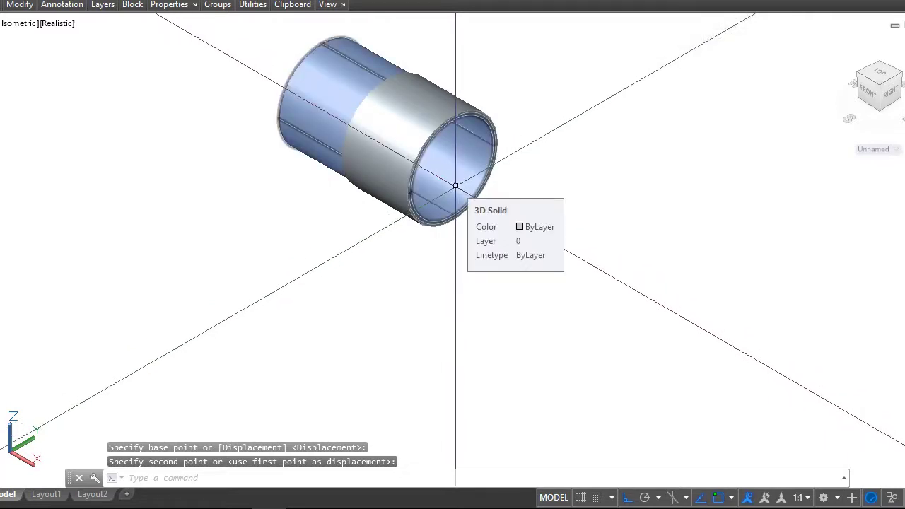
- Shift the sleeve 75 units along the tube's 0° axis direction
{"action": "scroll", "coordinate": [449, 120], "scroll_direction": "up", "scroll_amount": 2}
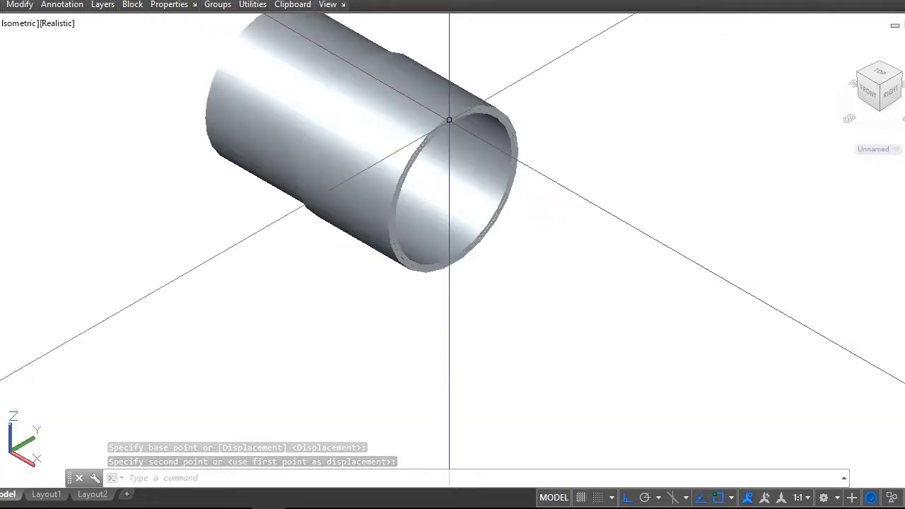
{"action": "scroll", "coordinate": [449, 121], "scroll_direction": "down", "scroll_amount": 3}
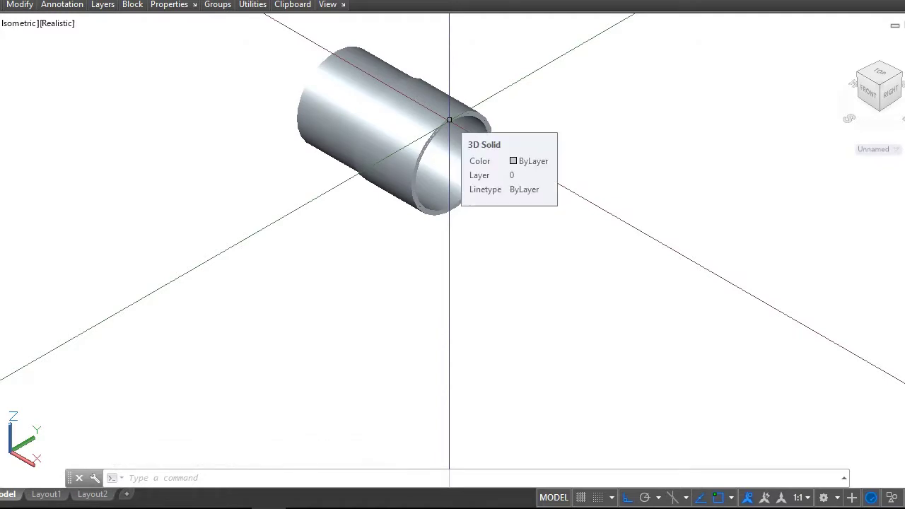
{"action": "left_click", "coordinate": [449, 120]}
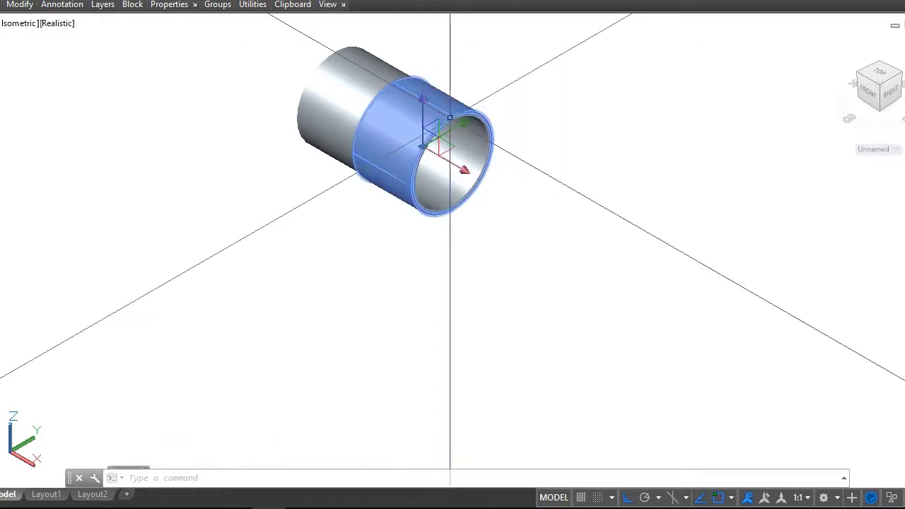
{"action": "right_click", "coordinate": [518, 84]}
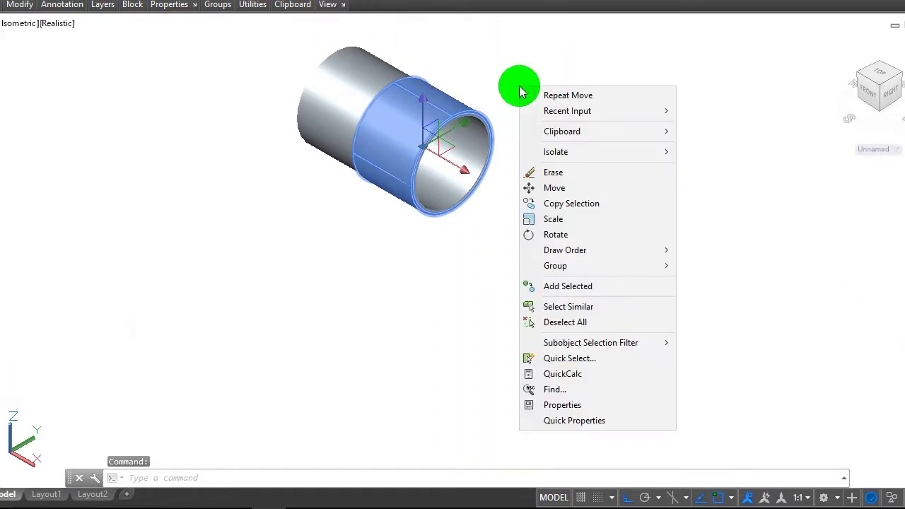
{"action": "left_click", "coordinate": [554, 188]}
{"action": "left_click", "coordinate": [580, 185]}
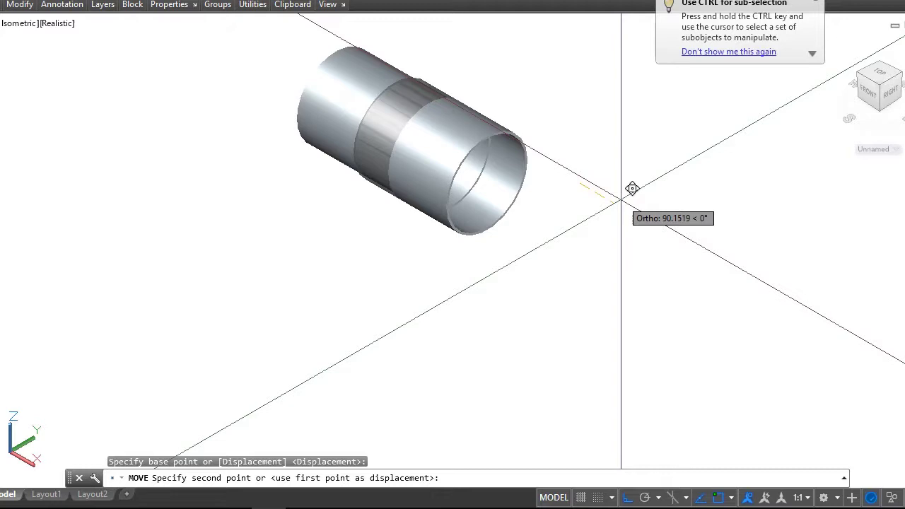
{"action": "type", "text": "75"}
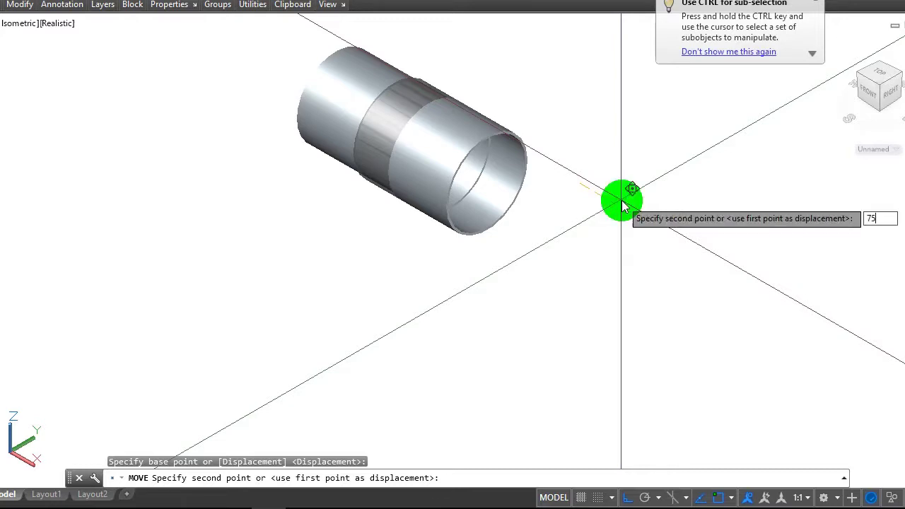
{"action": "key", "text": "Return"}
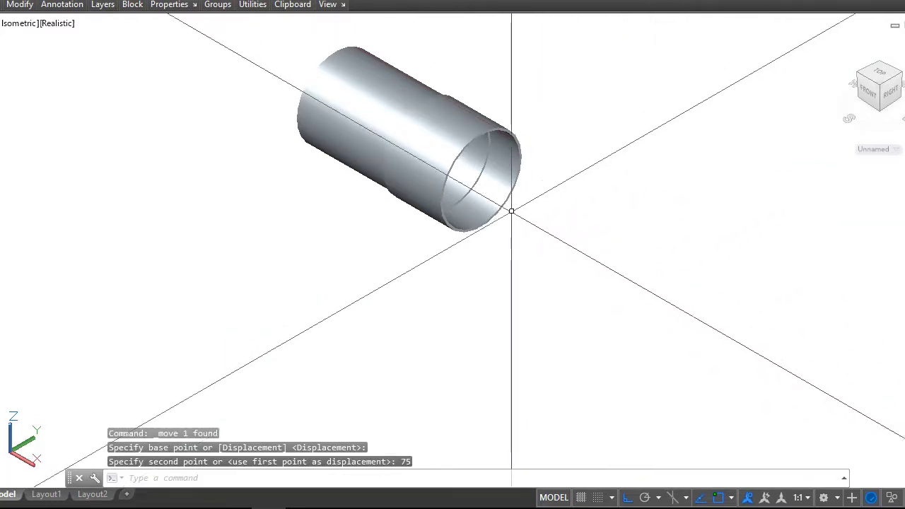
{"action": "scroll", "coordinate": [497, 158], "scroll_direction": "down", "scroll_amount": 2}
{"action": "scroll", "coordinate": [549, 139], "scroll_direction": "up", "scroll_amount": 3}
{"action": "scroll", "coordinate": [547, 151], "scroll_direction": "down", "scroll_amount": 1}
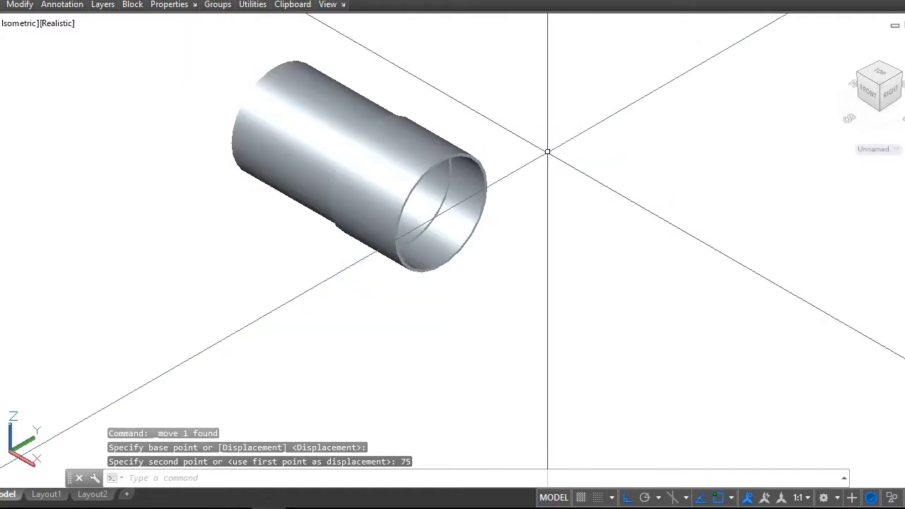
- Show the model from the Top view in 2D Wireframe
{"action": "left_click", "coordinate": [10, 26]}
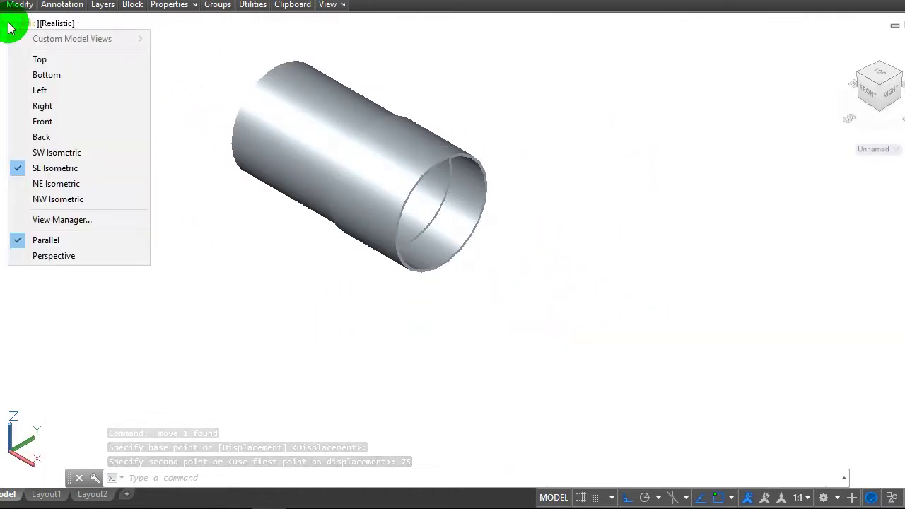
{"action": "left_click", "coordinate": [25, 59]}
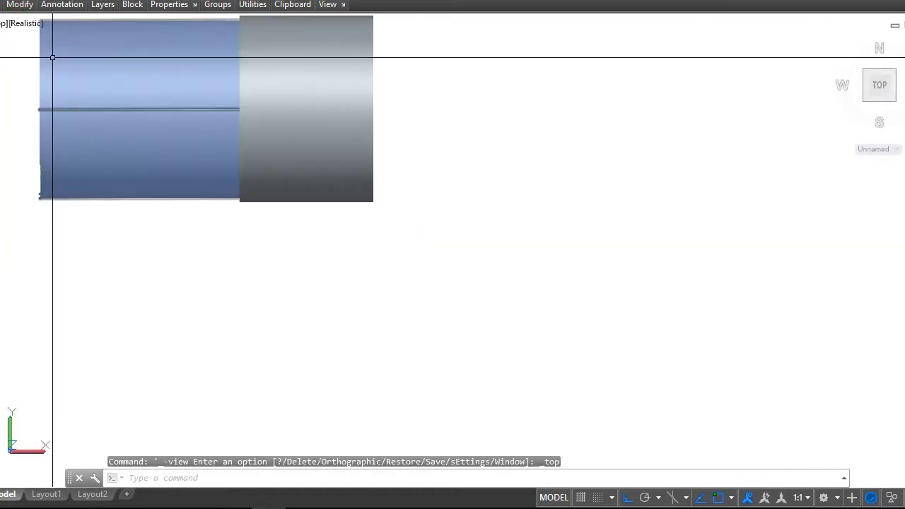
{"action": "left_click", "coordinate": [14, 25]}
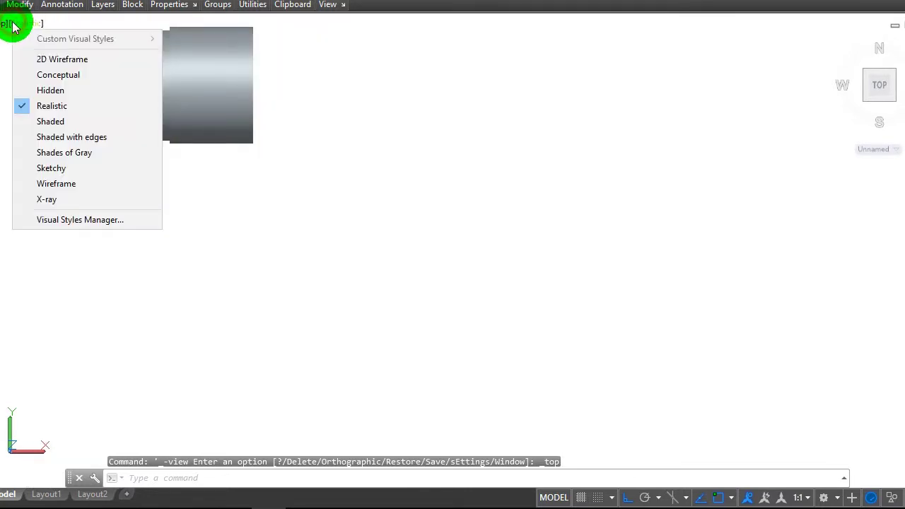
{"action": "left_click", "coordinate": [78, 59]}
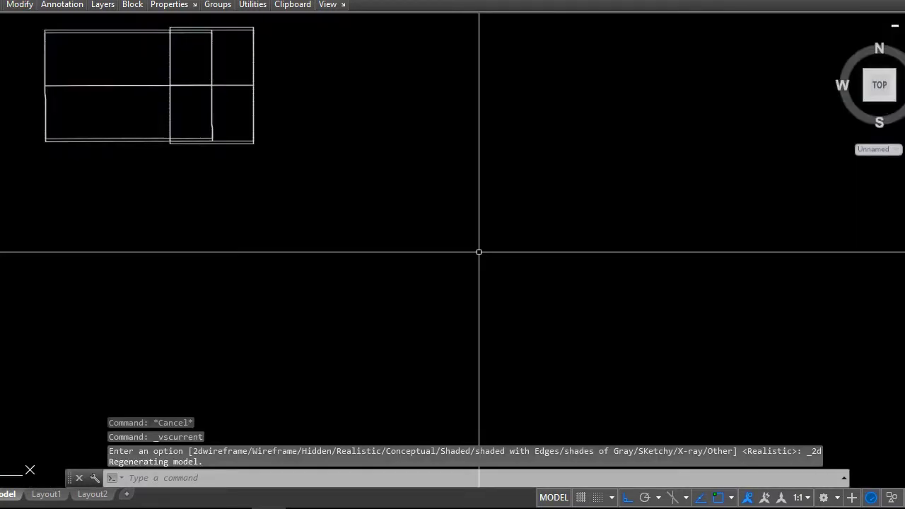
{"action": "scroll", "coordinate": [358, 203], "scroll_direction": "up", "scroll_amount": 4}
- Draw a 30-unit horizontal line to the right of the tube
{"action": "type", "text": "l"}
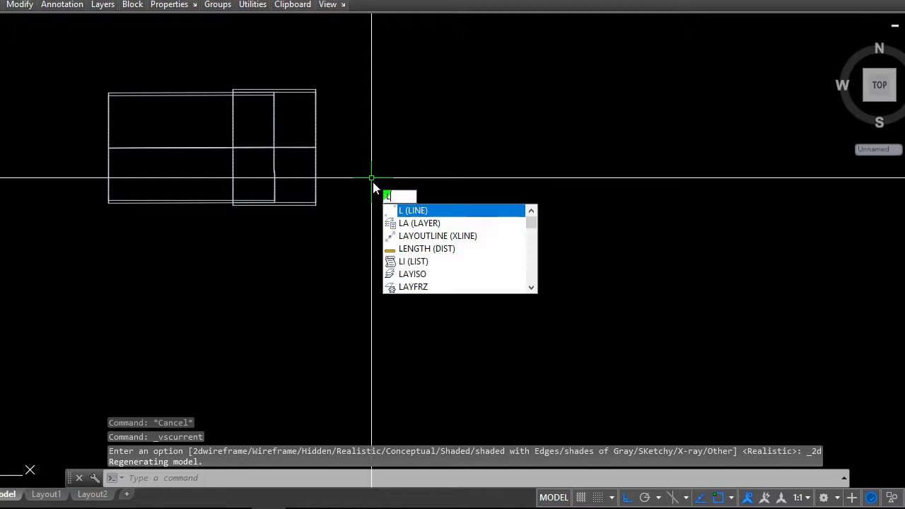
{"action": "left_click", "coordinate": [399, 211]}
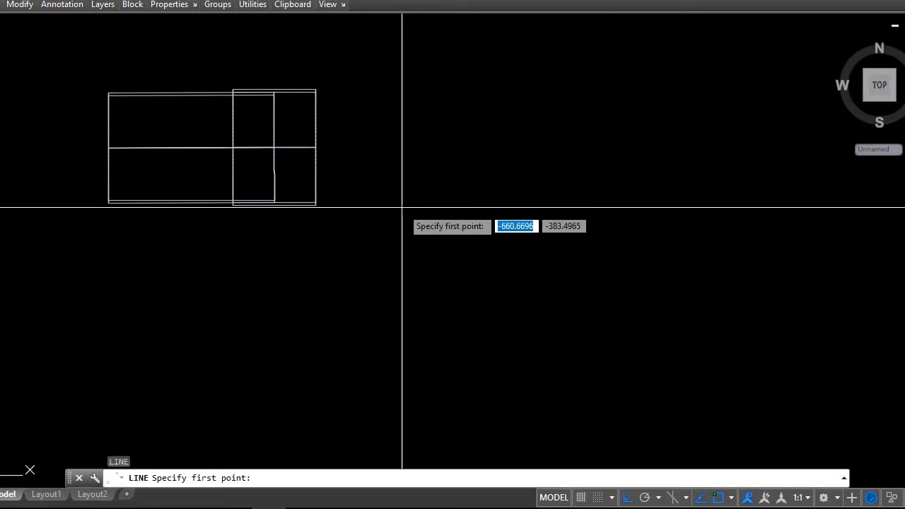
{"action": "left_click", "coordinate": [389, 147]}
{"action": "type", "text": "30"}
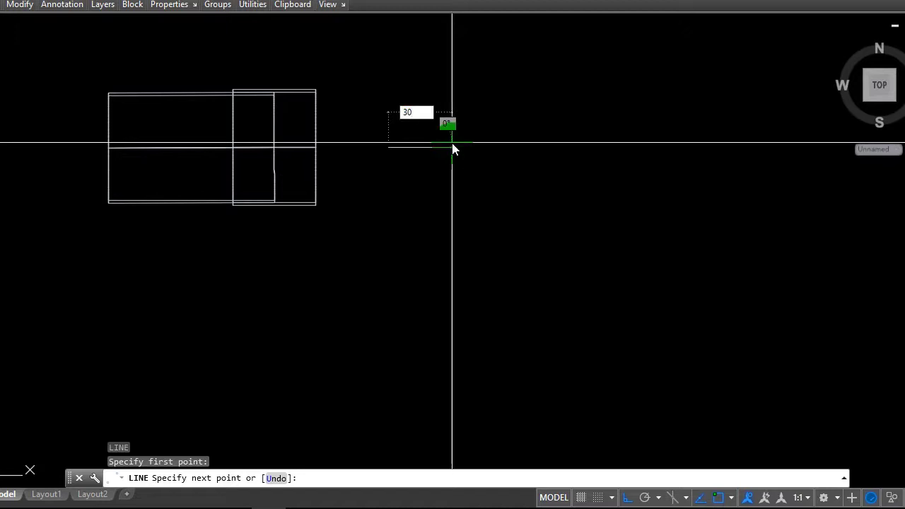
{"action": "key", "text": "Return"}
{"action": "key", "text": "Escape"}
- Copy the 30-unit line to a spot further right
{"action": "scroll", "coordinate": [417, 147], "scroll_direction": "up", "scroll_amount": 2}
{"action": "left_click", "coordinate": [390, 148]}
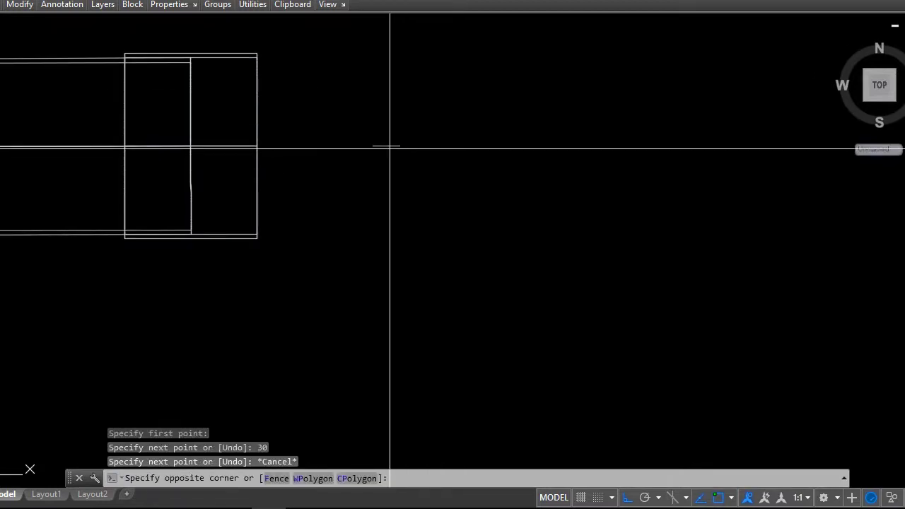
{"action": "left_click", "coordinate": [393, 146]}
{"action": "right_click", "coordinate": [394, 146]}
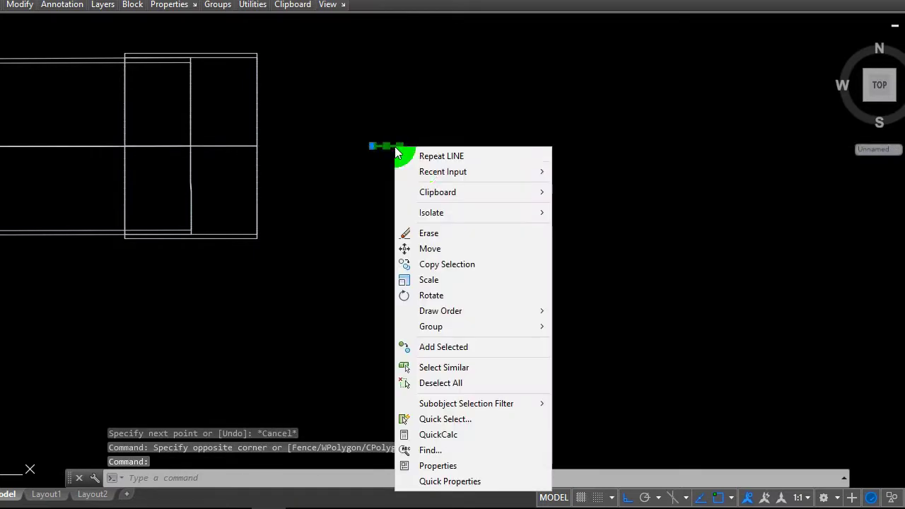
{"action": "left_click", "coordinate": [458, 264]}
{"action": "left_click", "coordinate": [454, 266]}
{"action": "left_click", "coordinate": [573, 269]}
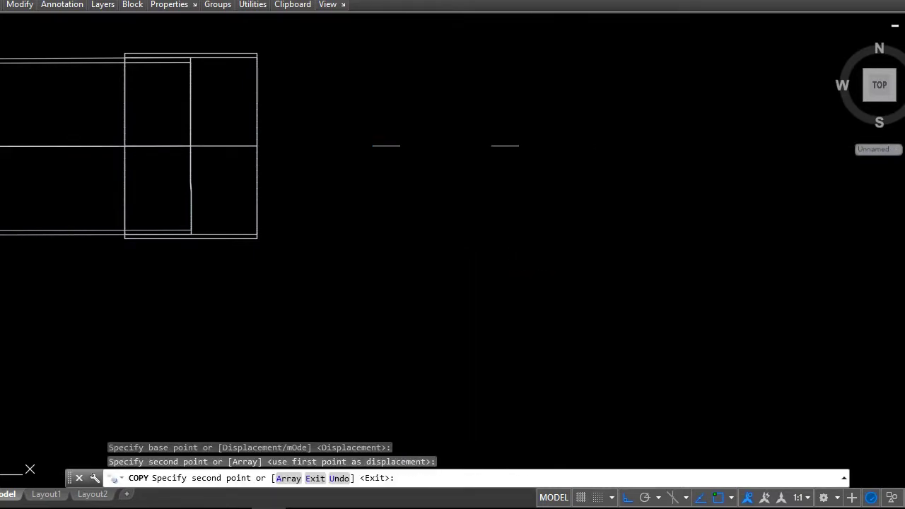
{"action": "key", "text": "Escape"}
{"action": "left_click", "coordinate": [474, 11]}
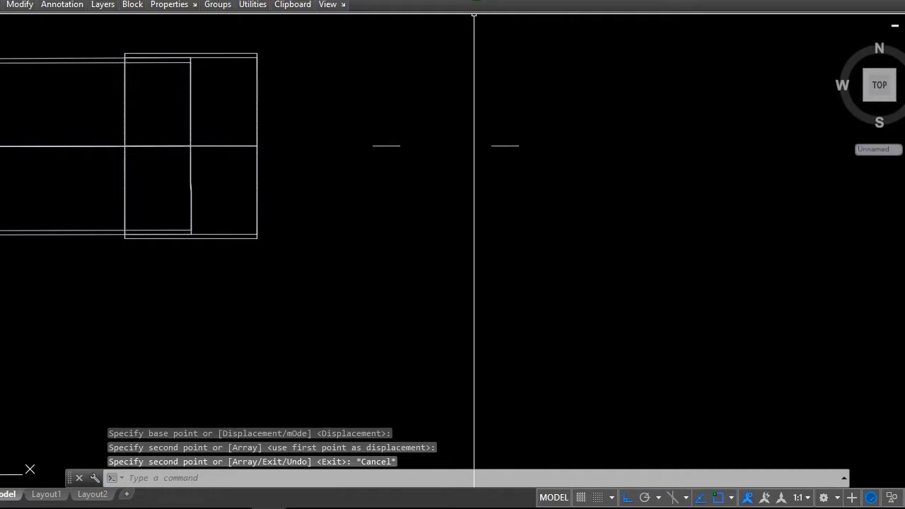
{"action": "right_click", "coordinate": [419, 139]}
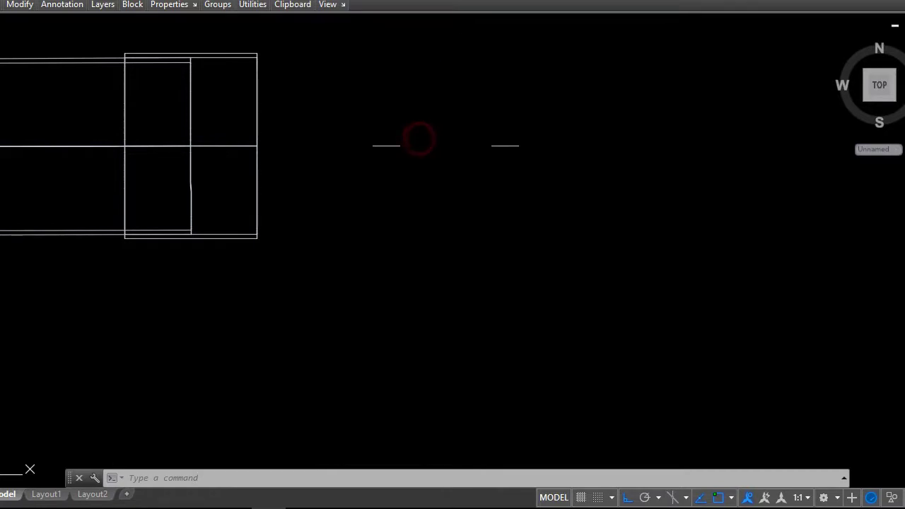
{"action": "scroll", "coordinate": [417, 133], "scroll_direction": "up", "scroll_amount": 2}
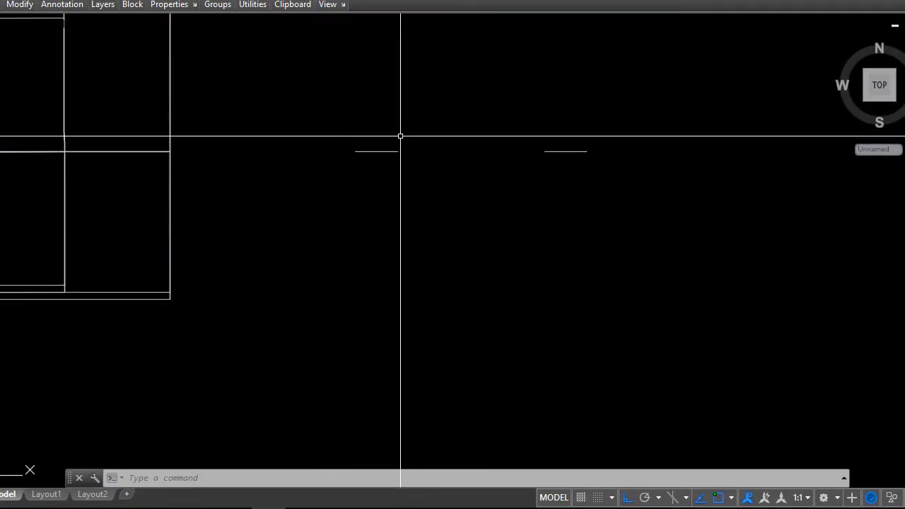
- Draw a 210-diameter circle centred near the short lines
{"action": "left_click", "coordinate": [458, 167]}
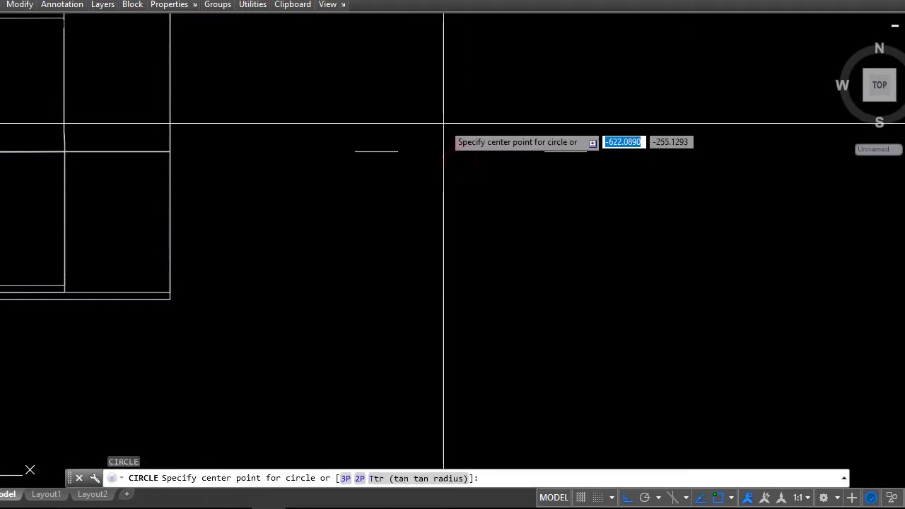
{"action": "left_click", "coordinate": [443, 123]}
{"action": "key", "text": "Return"}
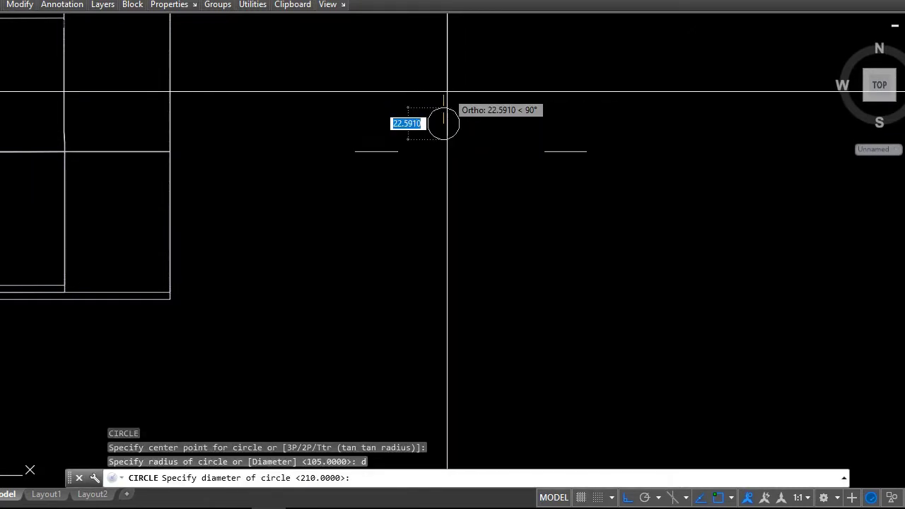
{"action": "key", "text": "Return"}
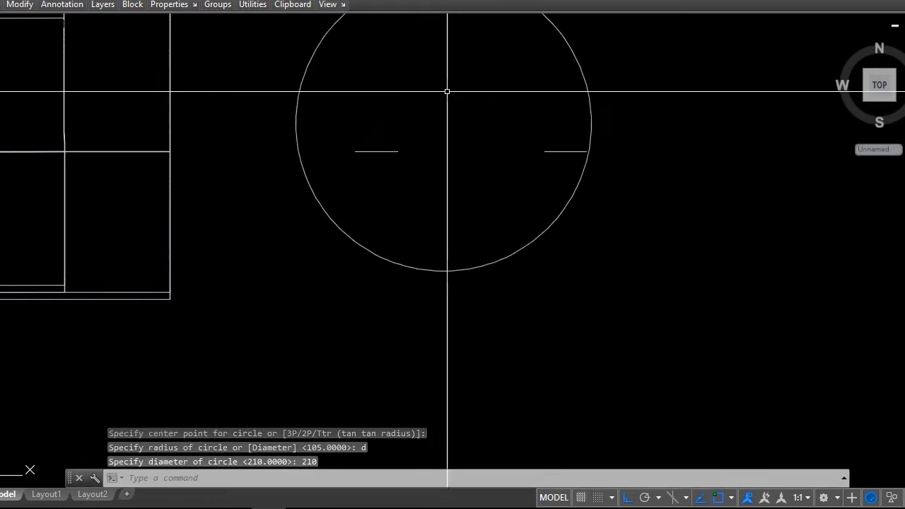
{"action": "scroll", "coordinate": [438, 170], "scroll_direction": "down", "scroll_amount": 4}
{"action": "scroll", "coordinate": [472, 169], "scroll_direction": "up", "scroll_amount": 2}
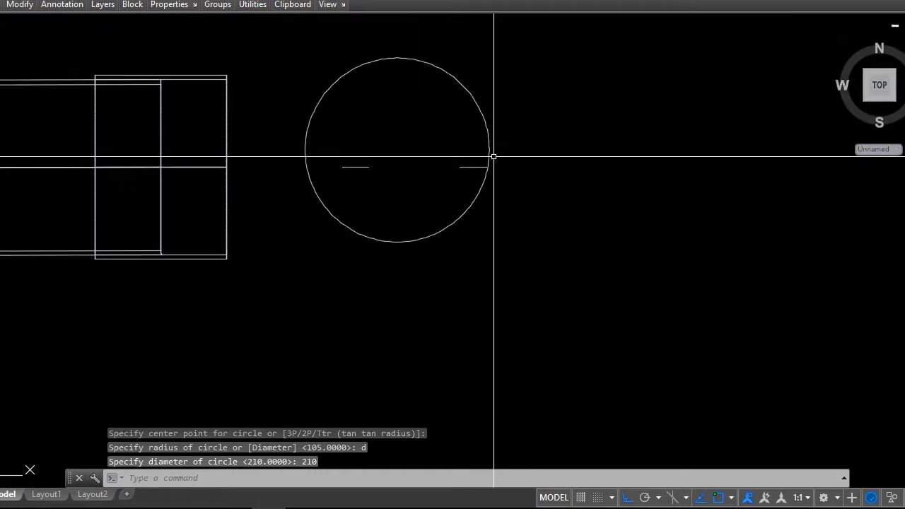
- Draw a 220-diameter circle to the right of the first
{"action": "type", "text": "c"}
{"action": "left_click", "coordinate": [550, 184]}
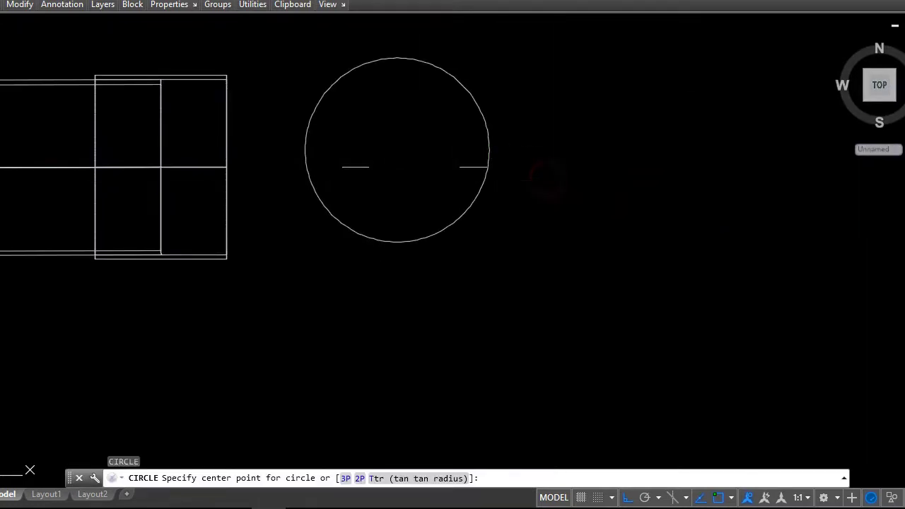
{"action": "left_click", "coordinate": [556, 186]}
{"action": "key", "text": "Return"}
{"action": "type", "text": "220"}
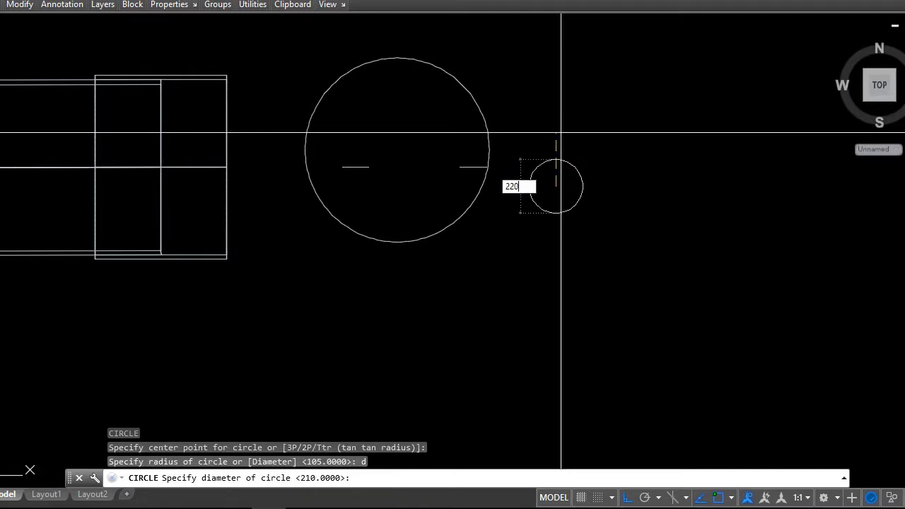
{"action": "key", "text": "Return"}
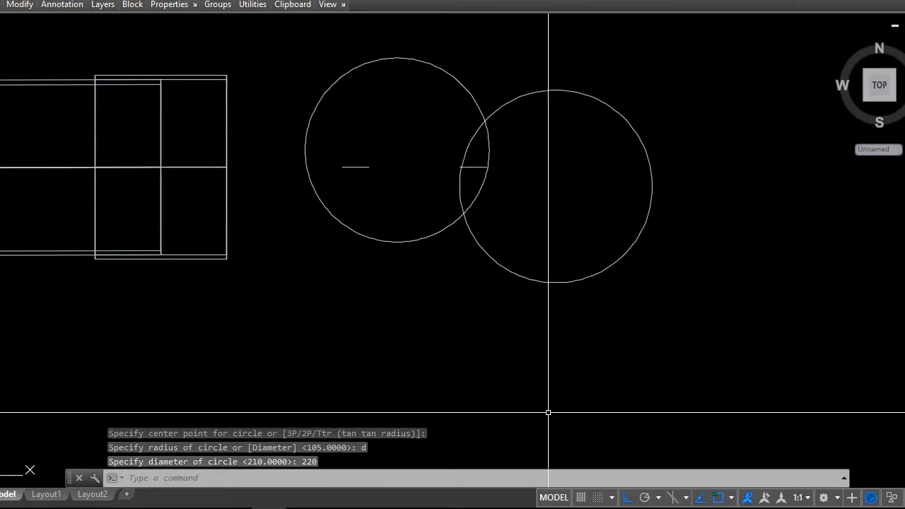
{"action": "scroll", "coordinate": [425, 197], "scroll_direction": "down", "scroll_amount": 2}
{"action": "scroll", "coordinate": [425, 198], "scroll_direction": "down", "scroll_amount": 2}
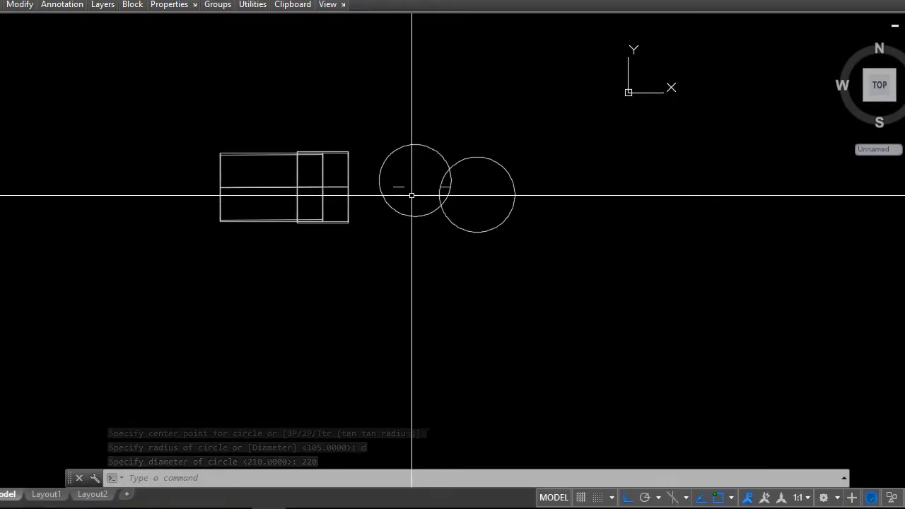
{"action": "scroll", "coordinate": [414, 194], "scroll_direction": "up", "scroll_amount": 3}
{"action": "scroll", "coordinate": [396, 196], "scroll_direction": "up", "scroll_amount": 2}
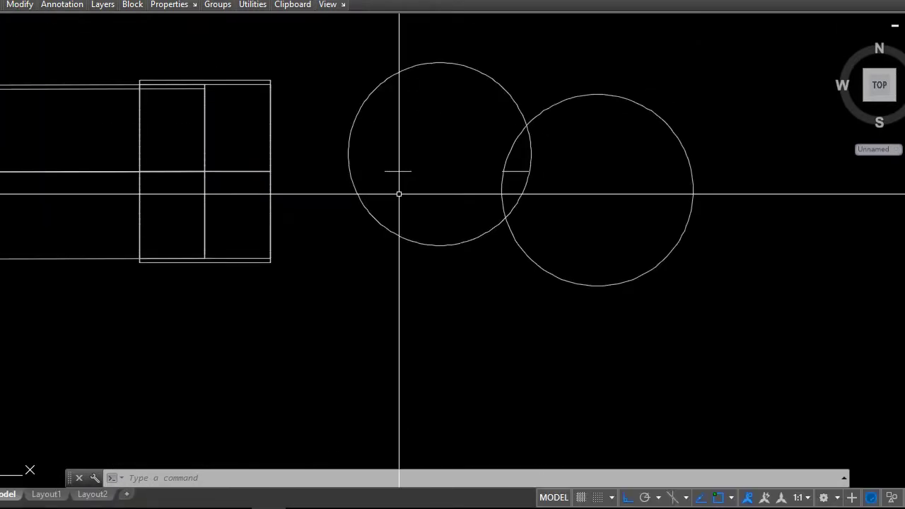
- Erase the short lines and draw a 60-unit line from the left circle's centre
{"action": "left_click", "coordinate": [519, 171]}
{"action": "type", "text": "e"}
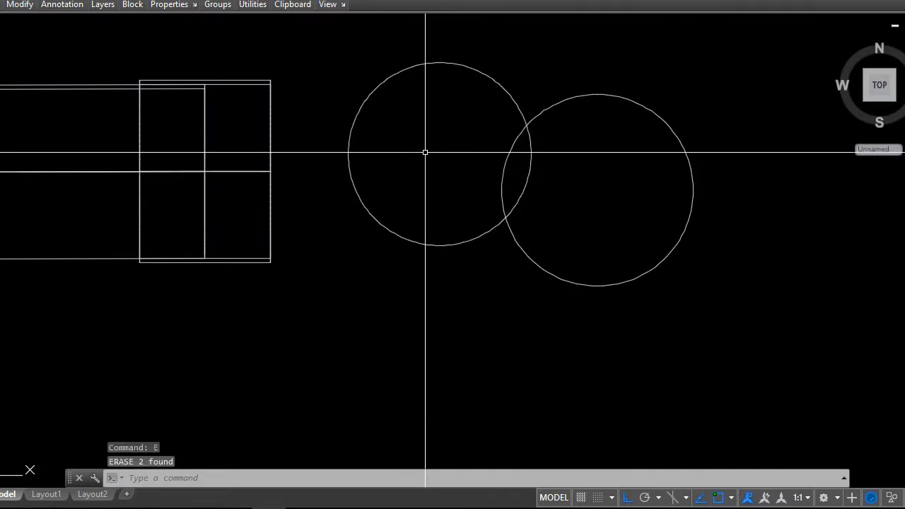
{"action": "type", "text": "l"}
{"action": "left_click", "coordinate": [460, 184]}
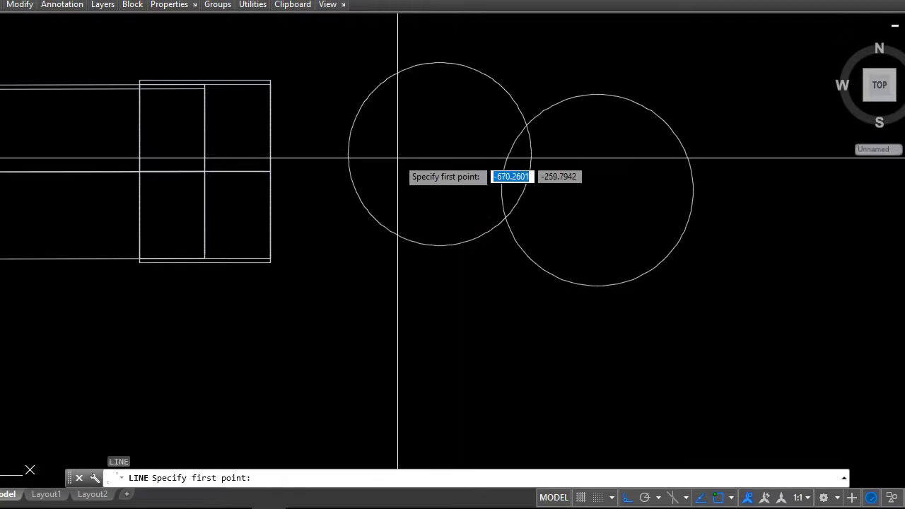
{"action": "left_click", "coordinate": [397, 156]}
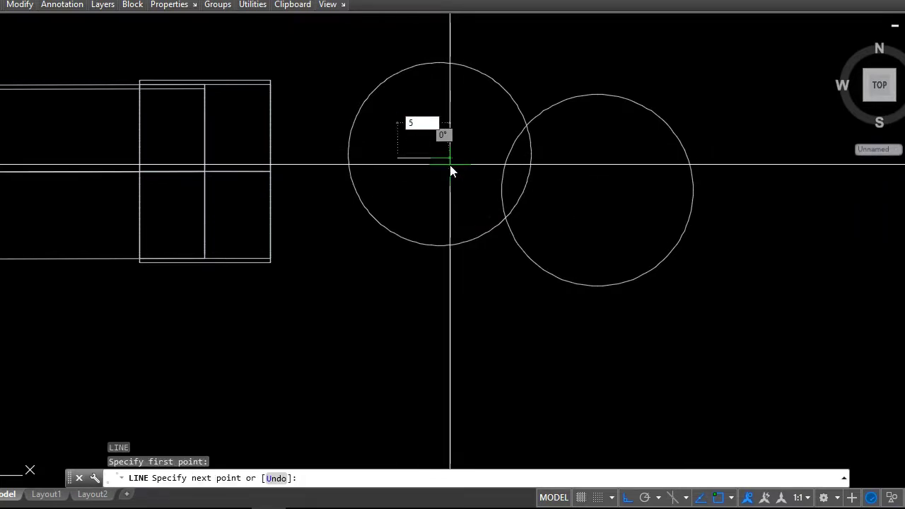
{"action": "key", "text": "Return"}
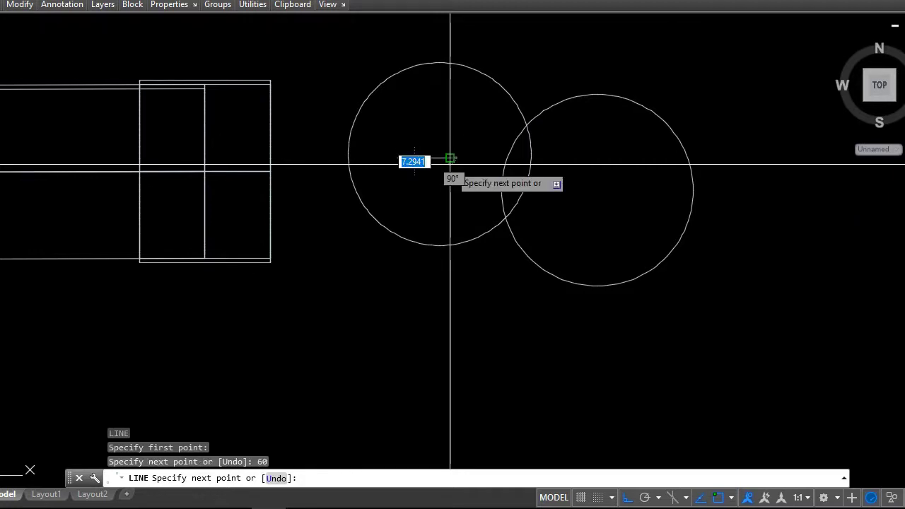
{"action": "key", "text": "Escape"}
- Copy the 60-unit line into the 220-diameter circle
{"action": "left_click", "coordinate": [437, 158]}
{"action": "right_click", "coordinate": [436, 161]}
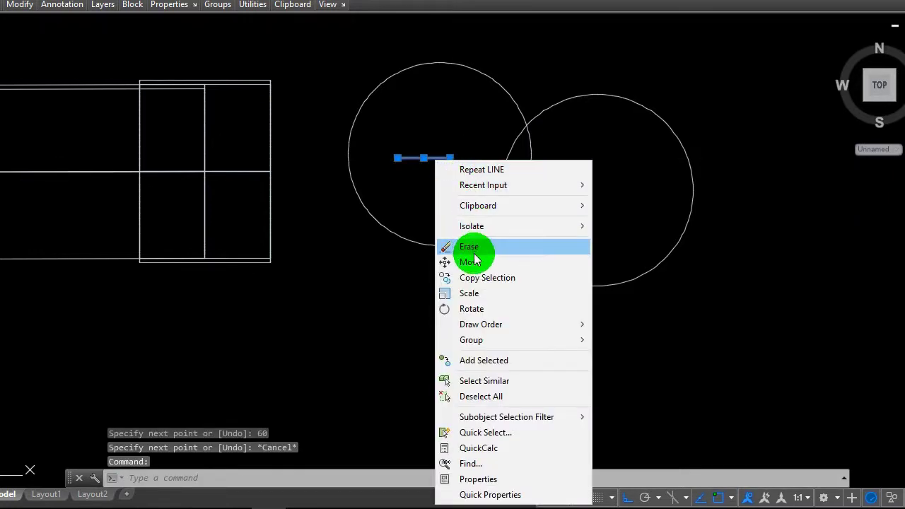
{"action": "left_click", "coordinate": [474, 277]}
{"action": "left_click", "coordinate": [382, 360]}
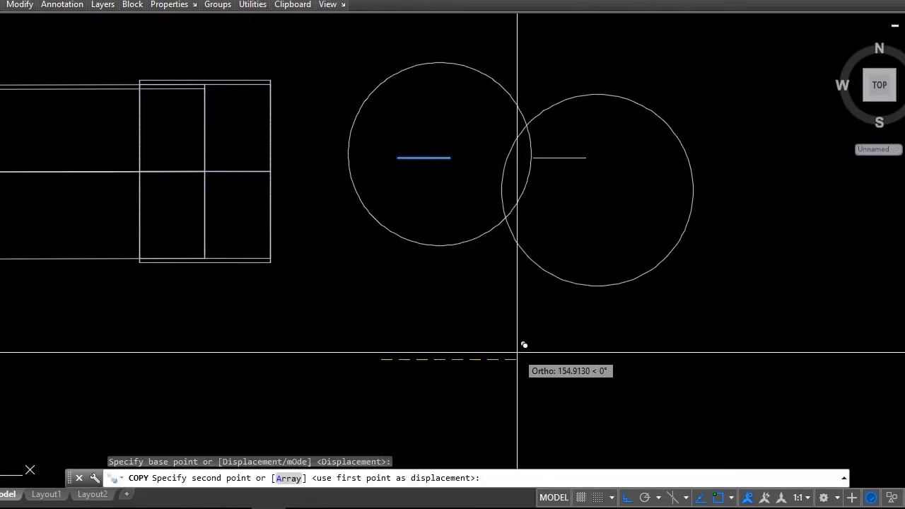
{"action": "left_click", "coordinate": [530, 351]}
{"action": "key", "text": "Escape"}
{"action": "left_click", "coordinate": [44, 29]}
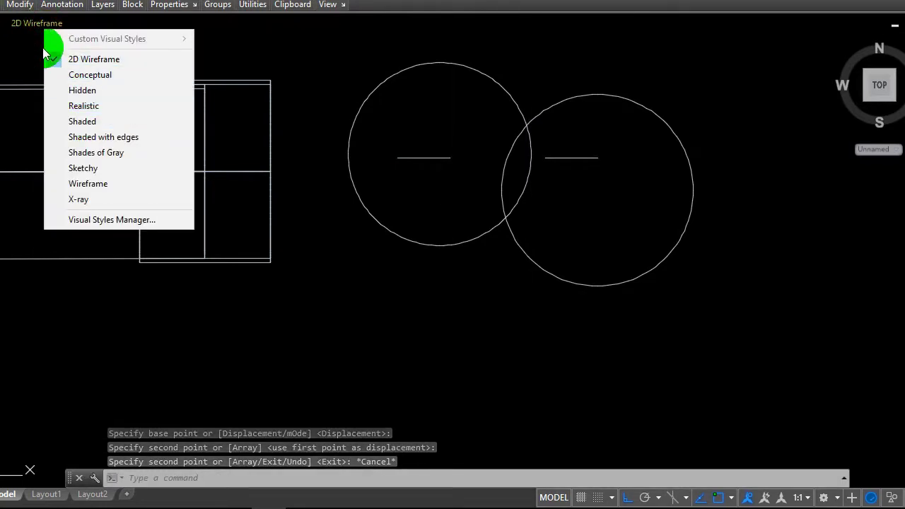
- Switch to SW Isometric and sweep the left circle along its line into a solid disc
{"action": "left_click", "coordinate": [6, 24]}
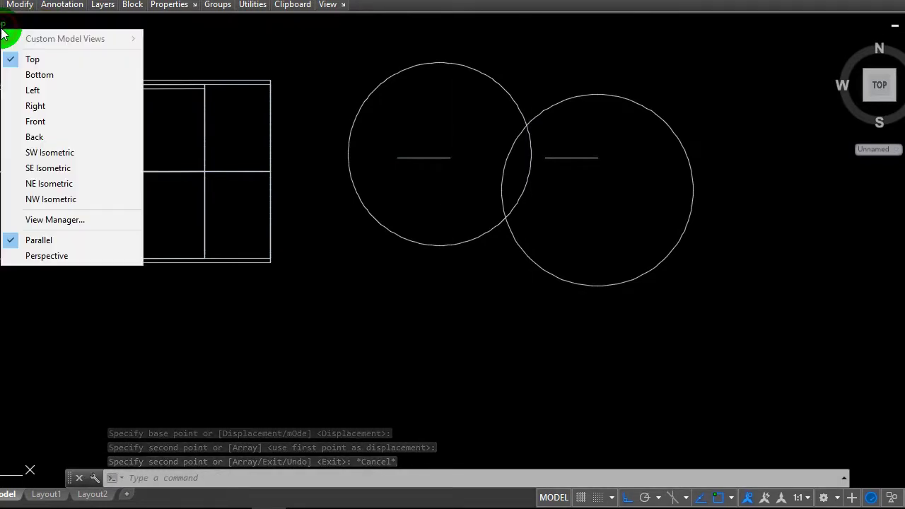
{"action": "left_click", "coordinate": [59, 152]}
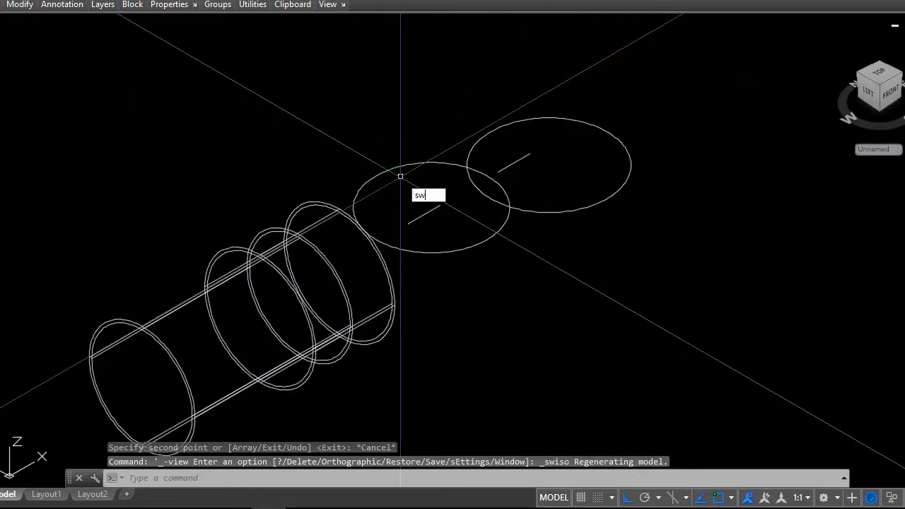
{"action": "type", "text": "sweep"}
{"action": "key", "text": "Return"}
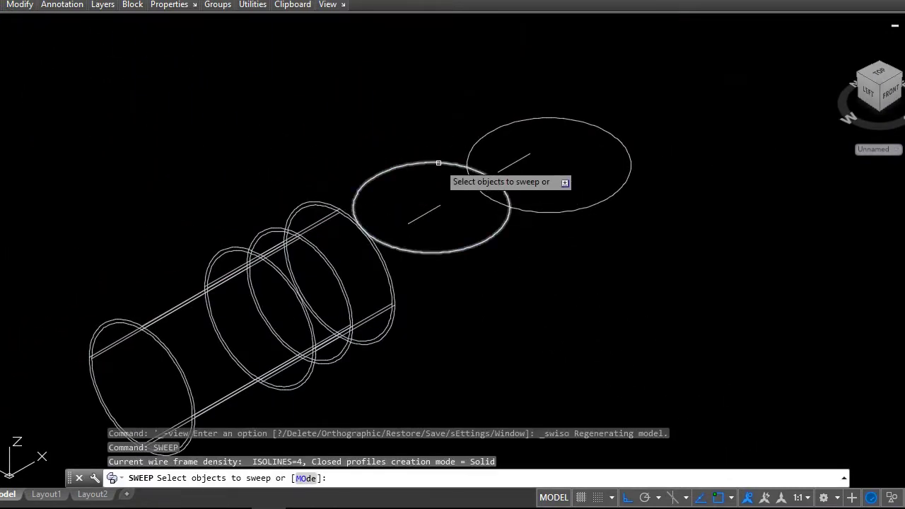
{"action": "left_click", "coordinate": [438, 163]}
{"action": "right_click", "coordinate": [441, 165]}
{"action": "left_click", "coordinate": [452, 173]}
{"action": "left_click", "coordinate": [432, 205]}
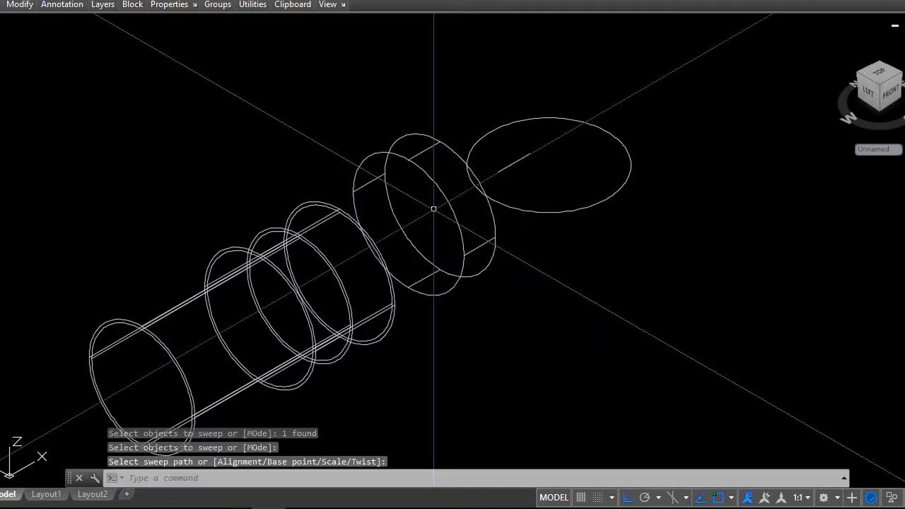
- Sweep the right circle along its line into a second disc, then select the smaller disc
{"action": "right_click", "coordinate": [472, 95]}
{"action": "left_click", "coordinate": [483, 107]}
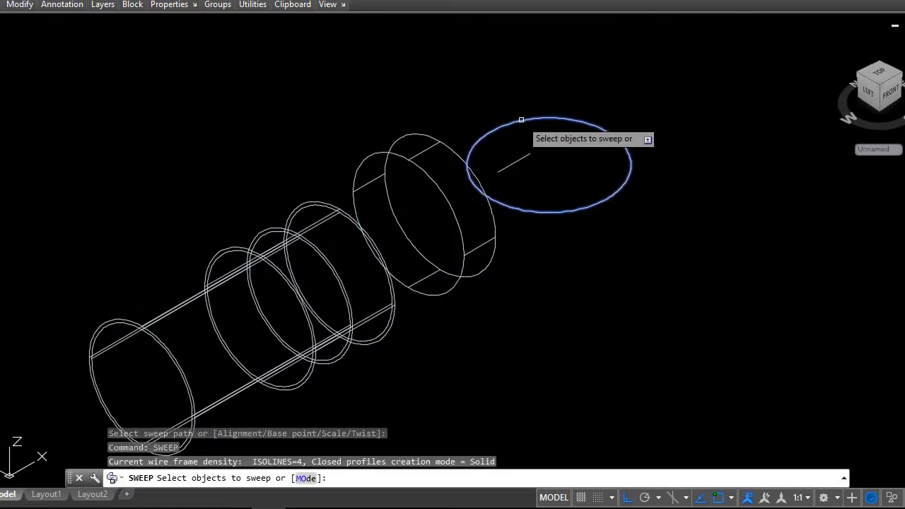
{"action": "left_click", "coordinate": [529, 133]}
{"action": "right_click", "coordinate": [537, 133]}
{"action": "left_click", "coordinate": [537, 131]}
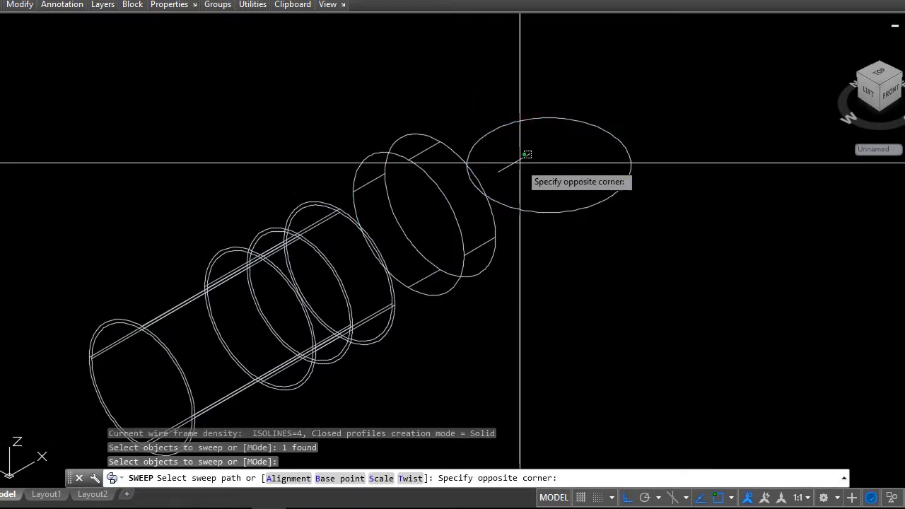
{"action": "key", "text": "Escape"}
{"action": "right_click", "coordinate": [516, 103]}
{"action": "left_click", "coordinate": [518, 106]}
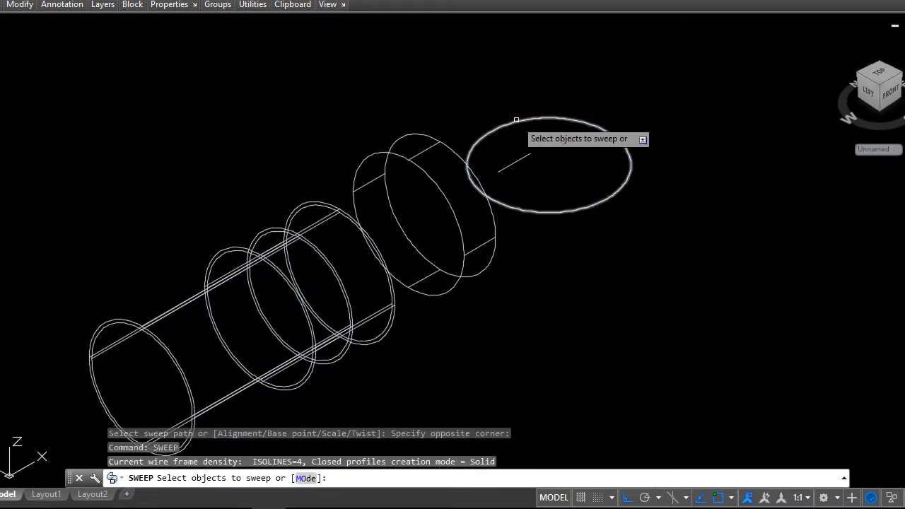
{"action": "left_click", "coordinate": [516, 120]}
{"action": "right_click", "coordinate": [523, 122]}
{"action": "left_click", "coordinate": [525, 127]}
{"action": "left_click", "coordinate": [521, 155]}
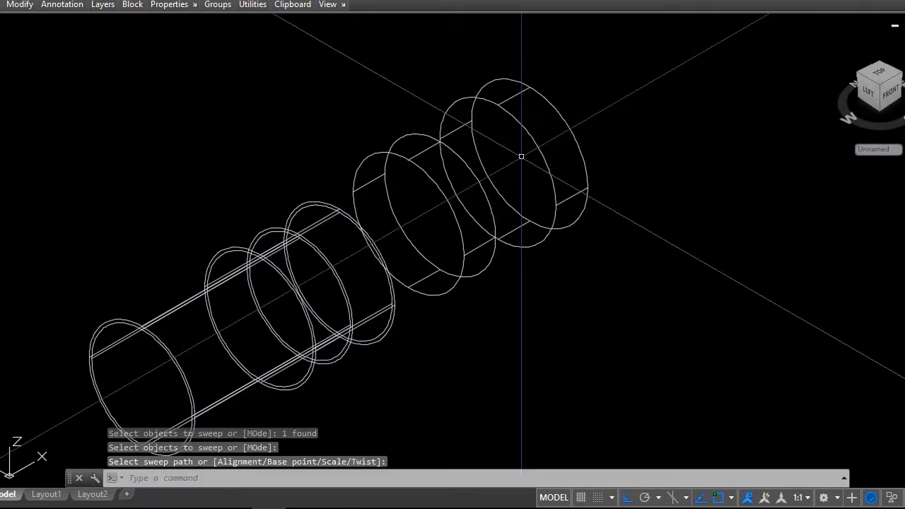
{"action": "left_click", "coordinate": [440, 203]}
{"action": "right_click", "coordinate": [449, 205]}
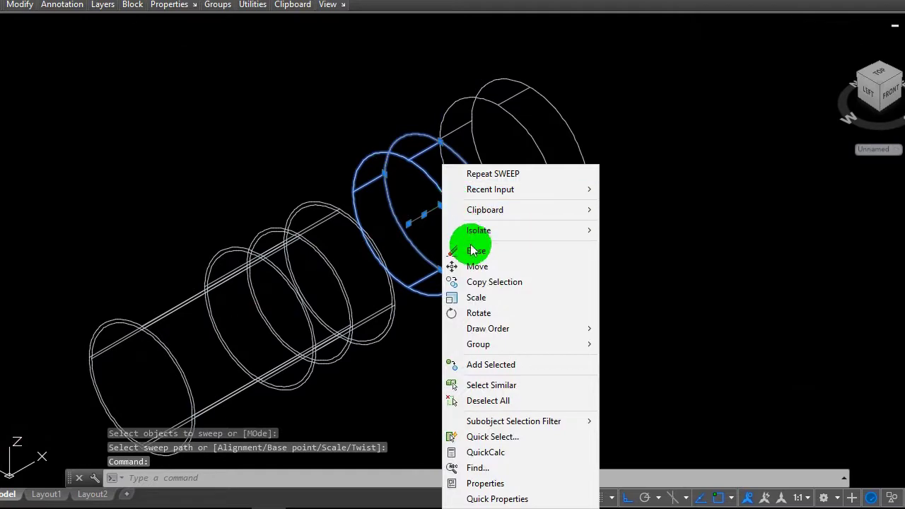
- Move the smaller disc from its centre into the larger disc
{"action": "left_click", "coordinate": [477, 266]}
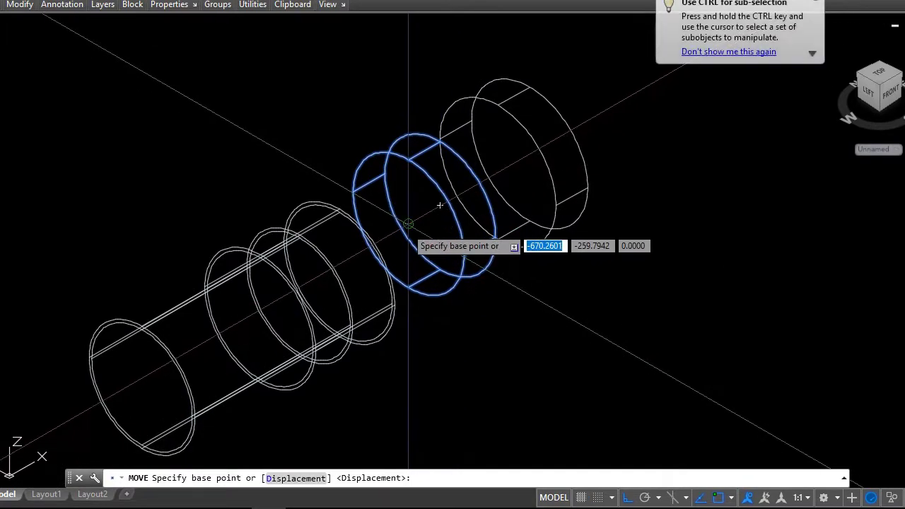
{"action": "left_click", "coordinate": [440, 205]}
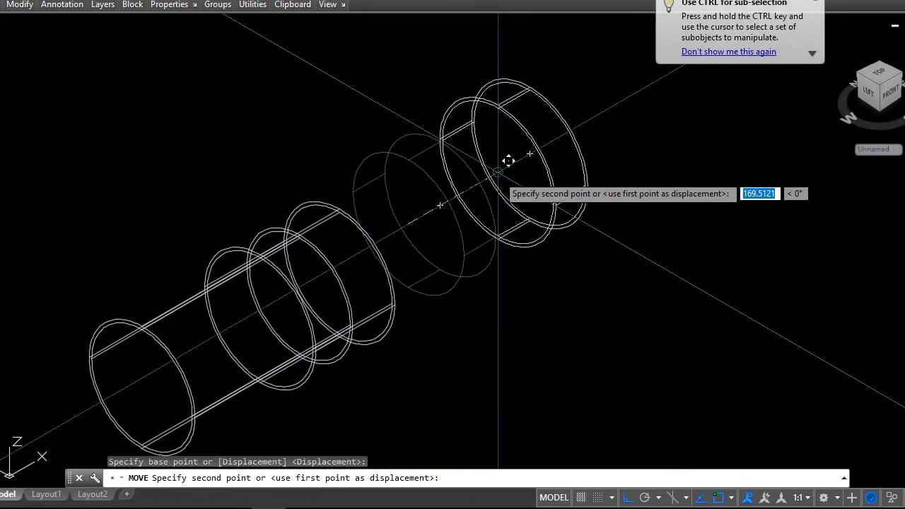
{"action": "left_click", "coordinate": [498, 174]}
{"action": "scroll", "coordinate": [498, 174], "scroll_direction": "down", "scroll_amount": 3}
{"action": "scroll", "coordinate": [495, 172], "scroll_direction": "up", "scroll_amount": 5}
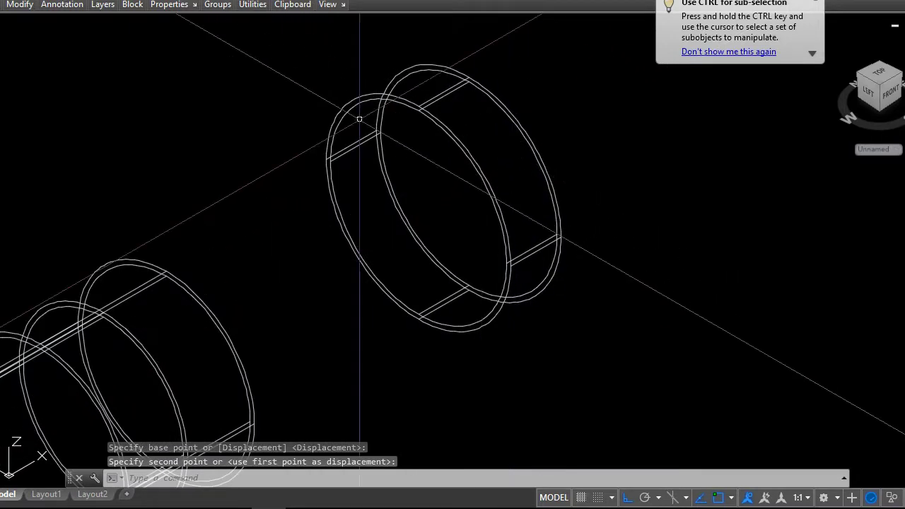
- Subtract the smaller disc from the larger one with SUBTRACT, leaving a thin ring
{"action": "type", "text": "su"}
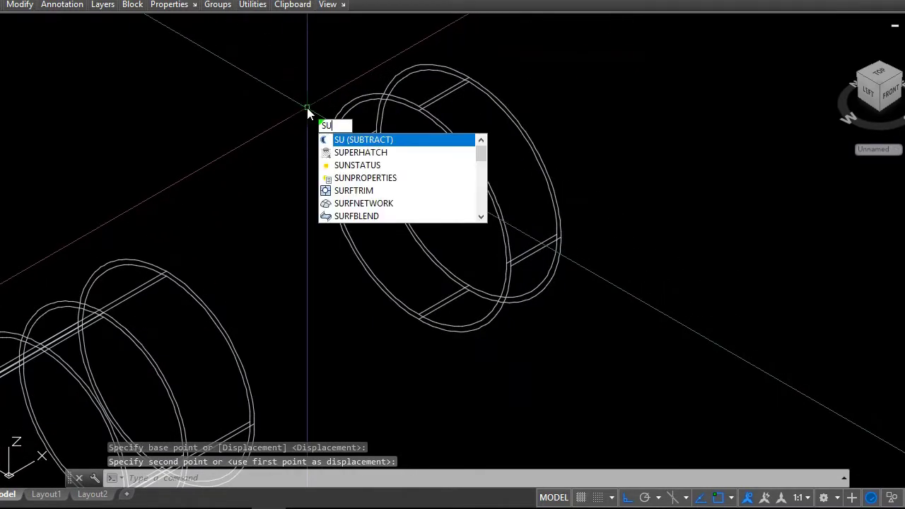
{"action": "type", "text": "tract"}
{"action": "key", "text": "Return"}
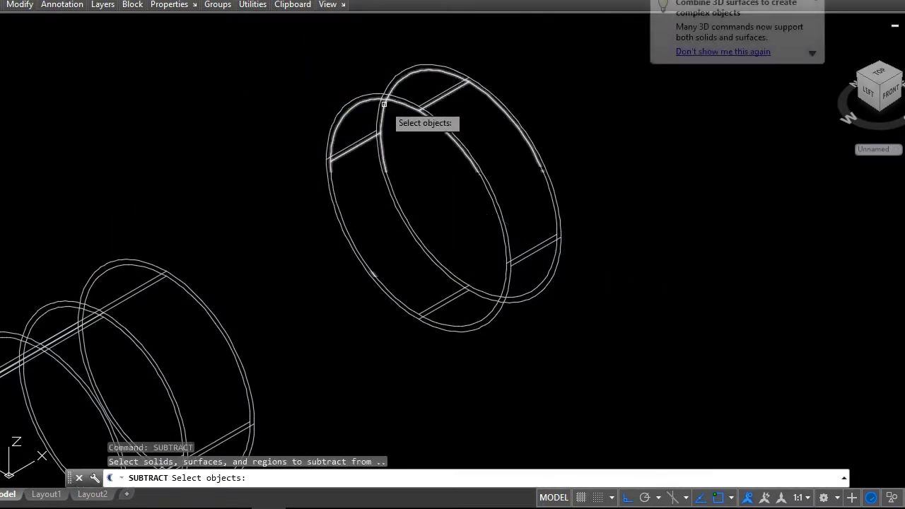
{"action": "left_click", "coordinate": [393, 94]}
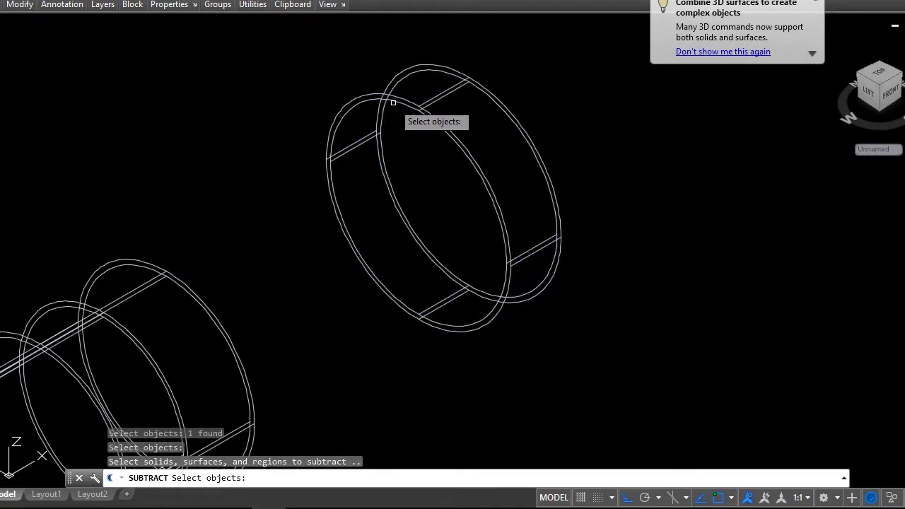
{"action": "left_click", "coordinate": [394, 101]}
{"action": "key", "text": "Return"}
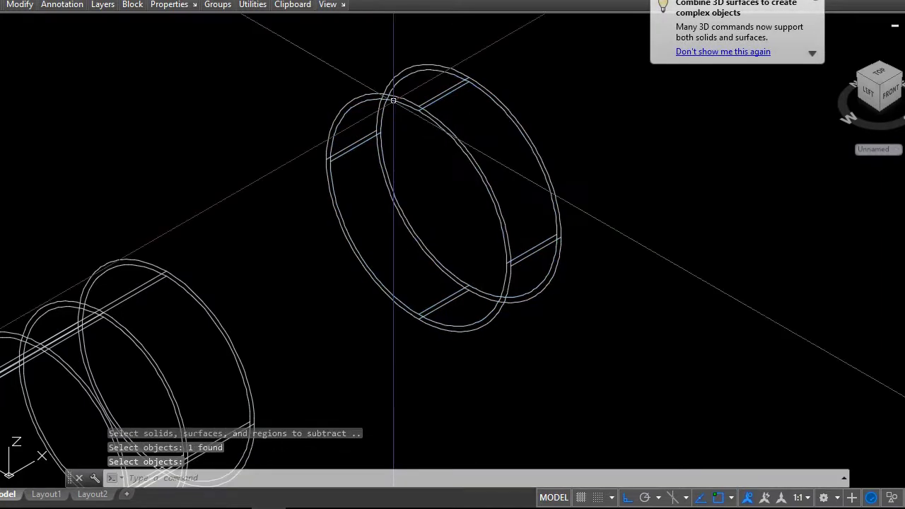
{"action": "scroll", "coordinate": [398, 95], "scroll_direction": "down", "scroll_amount": 3}
{"action": "scroll", "coordinate": [398, 96], "scroll_direction": "down", "scroll_amount": 2}
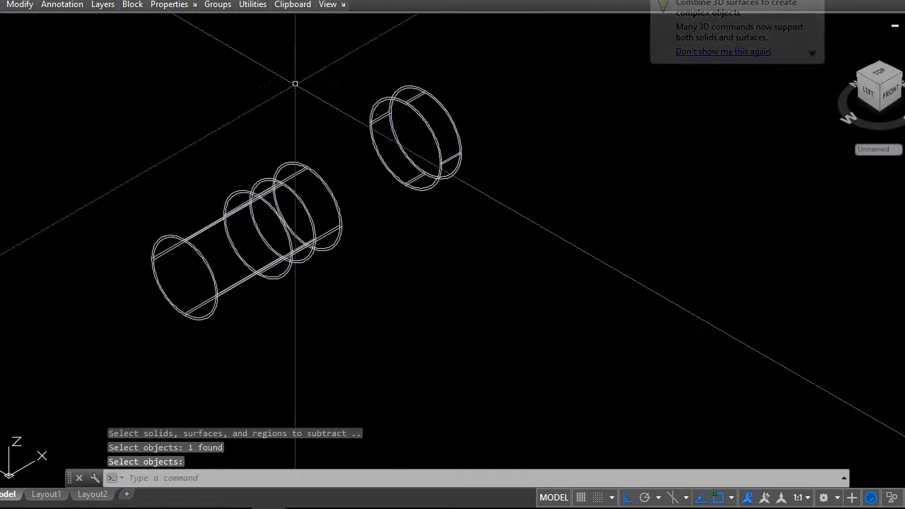
- Set the Realistic visual style and switch to the SE Isometric view
{"action": "left_click", "coordinate": [60, 26]}
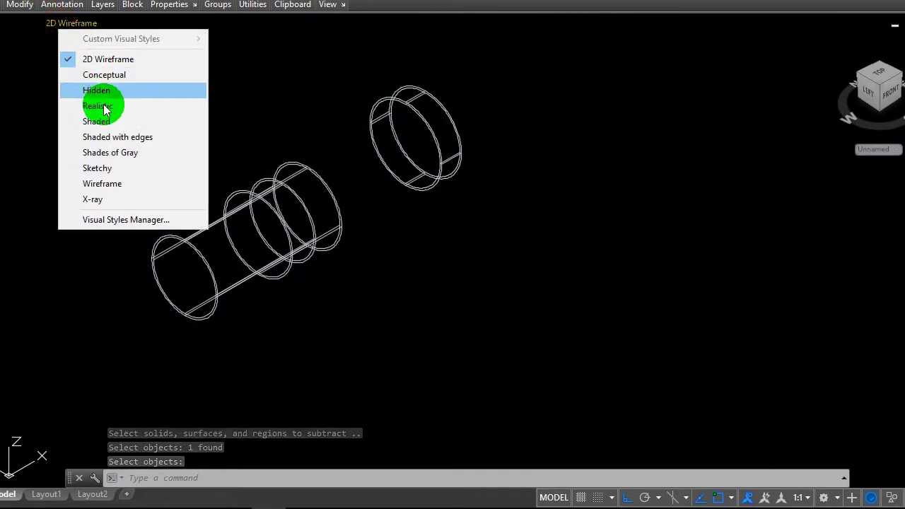
{"action": "left_click", "coordinate": [103, 104]}
{"action": "left_click", "coordinate": [9, 32]}
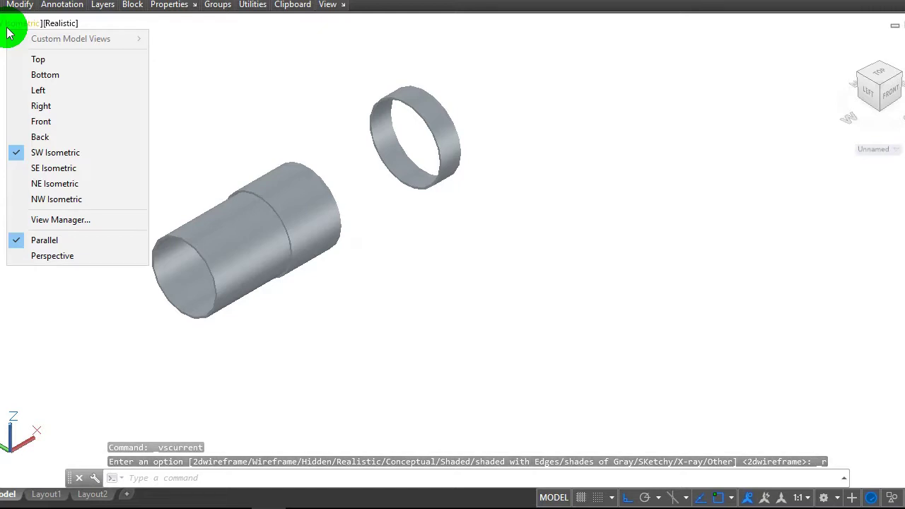
{"action": "left_click", "coordinate": [70, 170]}
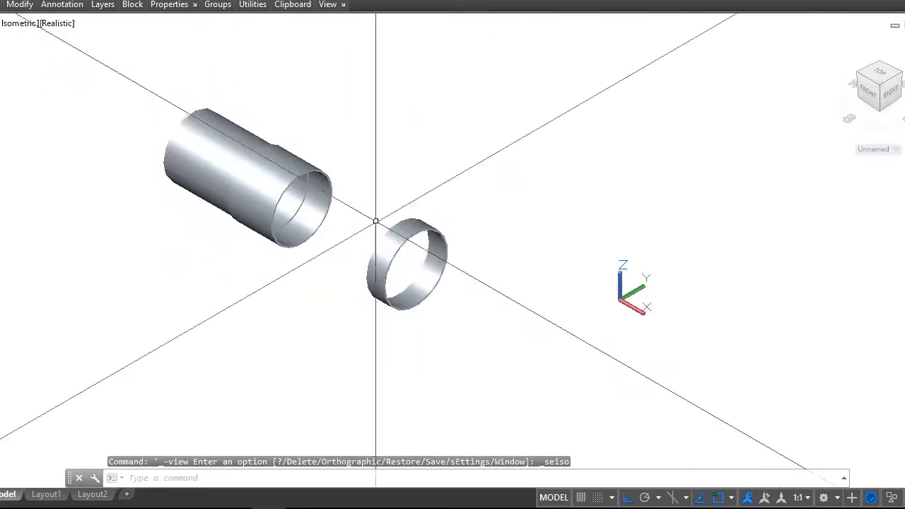
- Move the ring by its edge onto the pipe's open end
{"action": "right_click", "coordinate": [432, 169]}
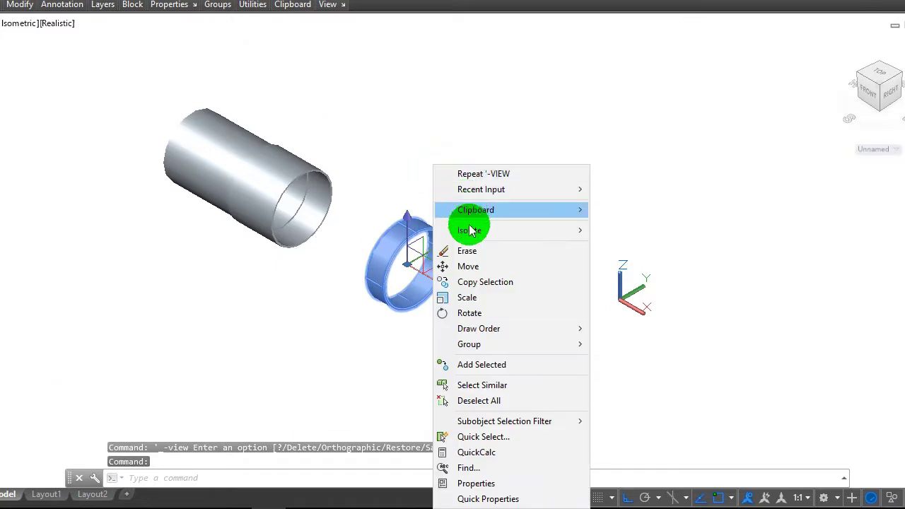
{"action": "left_click", "coordinate": [469, 266]}
{"action": "scroll", "coordinate": [428, 300], "scroll_direction": "up", "scroll_amount": 4}
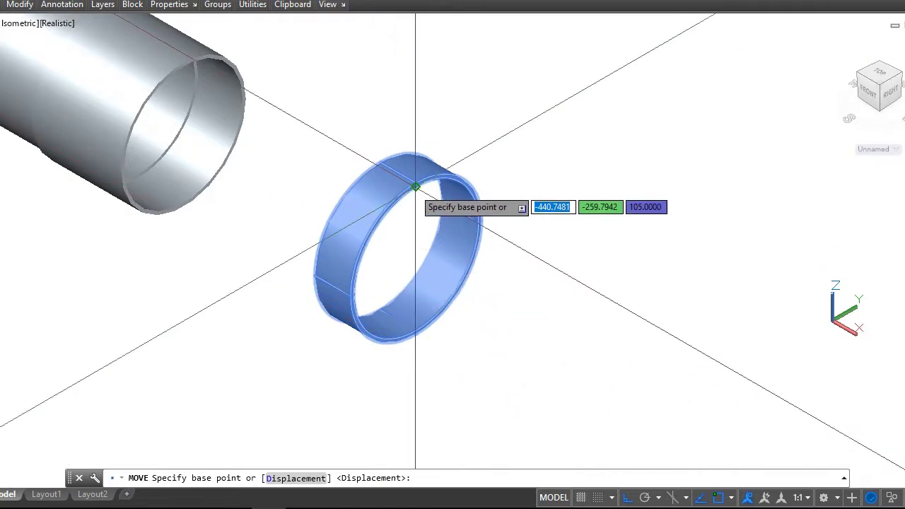
{"action": "scroll", "coordinate": [418, 265], "scroll_direction": "down", "scroll_amount": 1}
{"action": "left_click", "coordinate": [416, 263]}
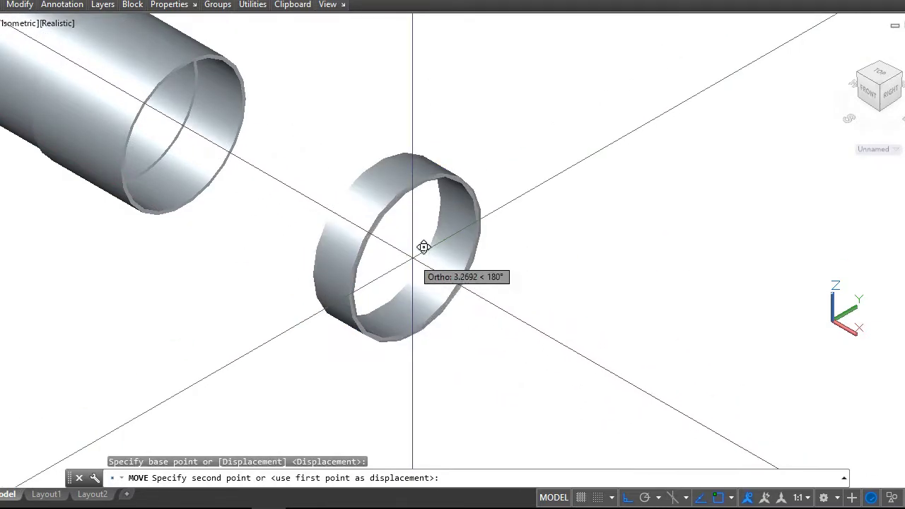
{"action": "scroll", "coordinate": [422, 249], "scroll_direction": "down", "scroll_amount": 2}
{"action": "scroll", "coordinate": [344, 203], "scroll_direction": "up", "scroll_amount": 4}
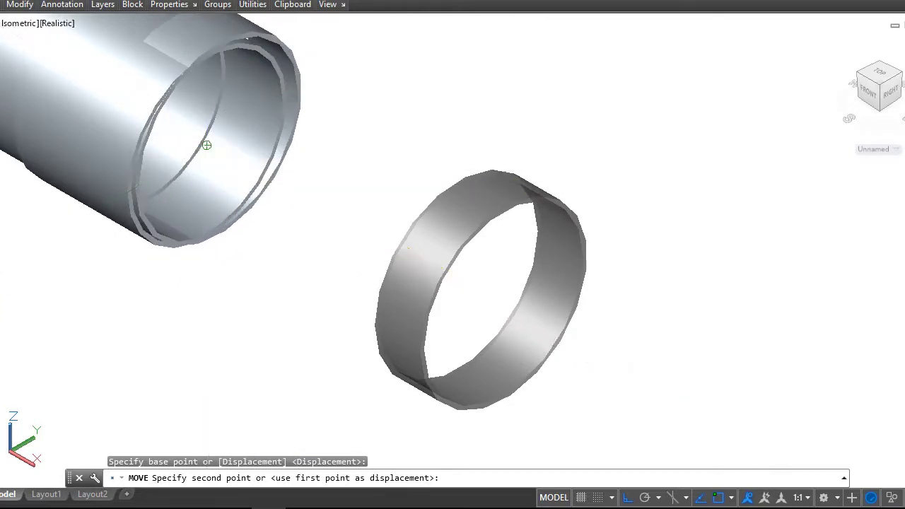
{"action": "left_click", "coordinate": [206, 142]}
{"action": "scroll", "coordinate": [353, 193], "scroll_direction": "down", "scroll_amount": 3}
{"action": "scroll", "coordinate": [353, 193], "scroll_direction": "up", "scroll_amount": 3}
{"action": "scroll", "coordinate": [262, 101], "scroll_direction": "up", "scroll_amount": 1}
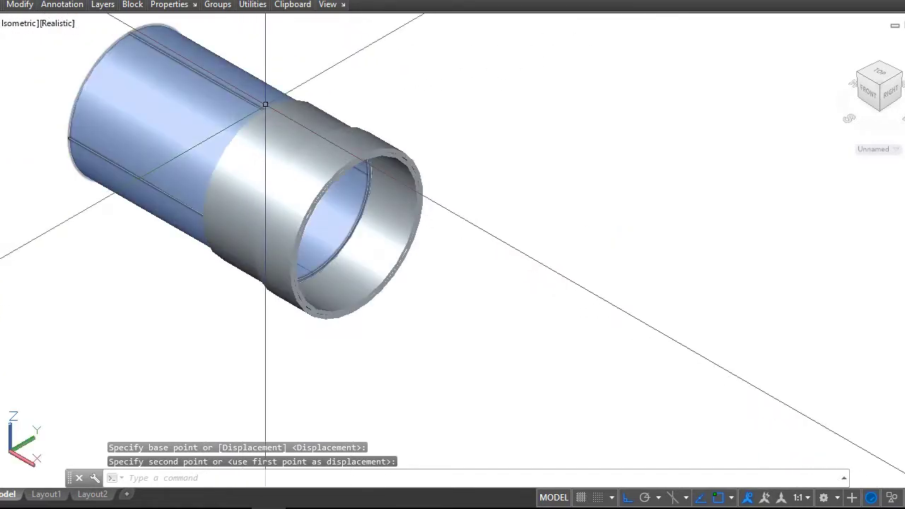
{"action": "scroll", "coordinate": [379, 91], "scroll_direction": "up", "scroll_amount": 2}
{"action": "scroll", "coordinate": [384, 90], "scroll_direction": "down", "scroll_amount": 1}
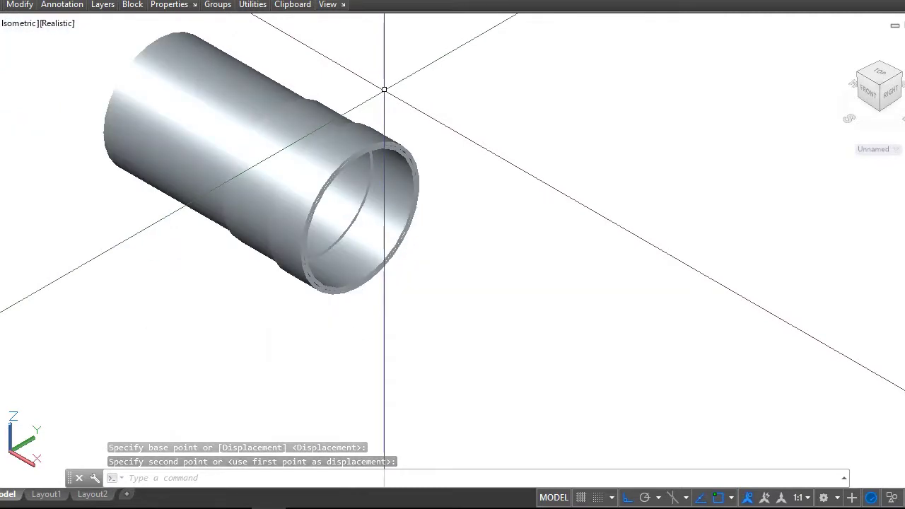
{"action": "key", "text": "Escape"}
{"action": "key", "text": "Escape"}
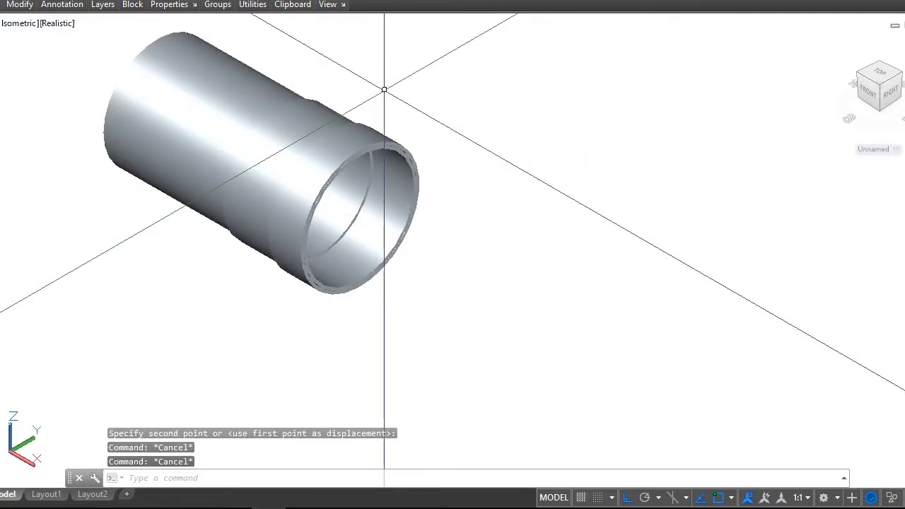
- Start a fillet with a 5-unit radius, then cancel it
{"action": "type", "text": "f"}
{"action": "key", "text": "Return"}
{"action": "type", "text": "r"}
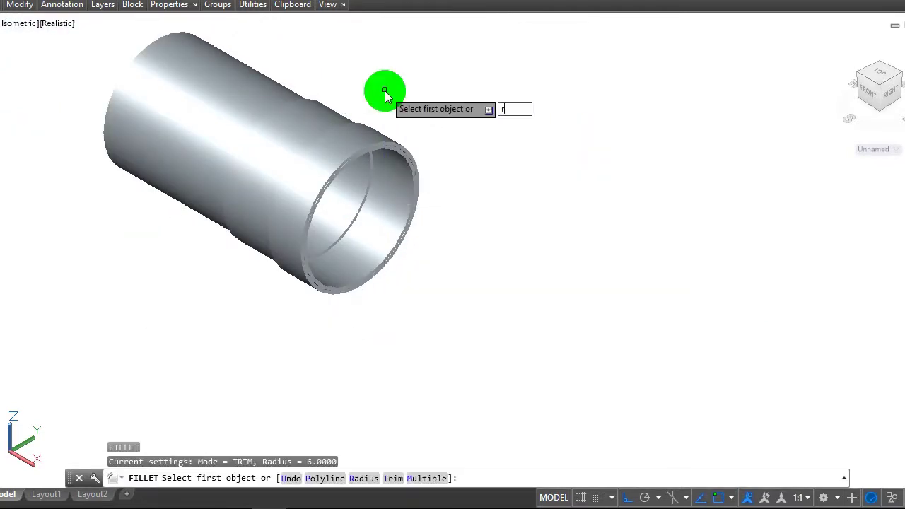
{"action": "key", "text": "Return"}
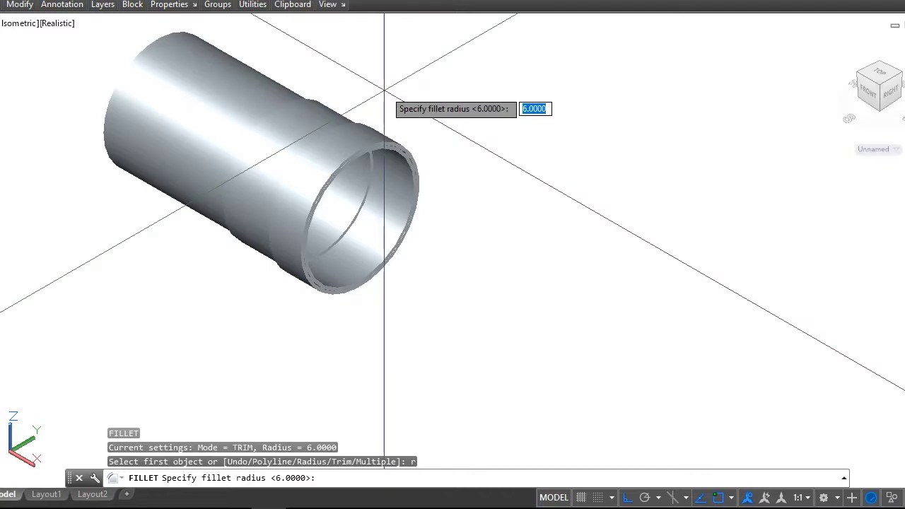
{"action": "type", "text": "5"}
{"action": "key", "text": "Return"}
{"action": "scroll", "coordinate": [403, 141], "scroll_direction": "up", "scroll_amount": 2}
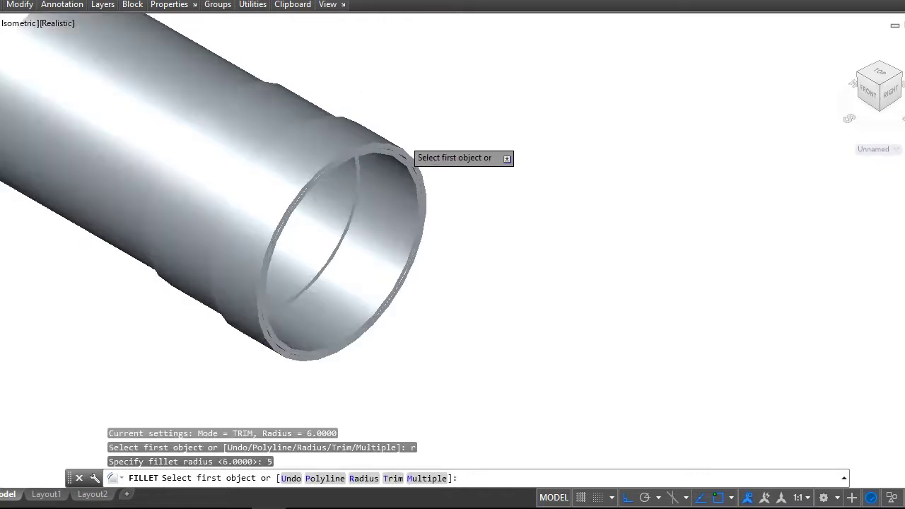
{"action": "scroll", "coordinate": [405, 140], "scroll_direction": "up", "scroll_amount": 2}
{"action": "key", "text": "Escape"}
{"action": "key", "text": "Escape"}
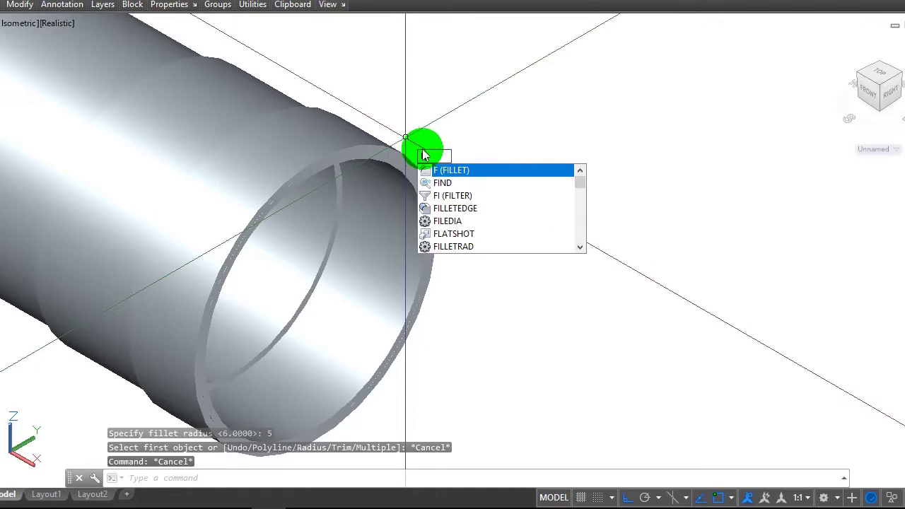
- Fillet the pipe's end edge with a 7-unit radius
{"action": "left_click", "coordinate": [440, 170]}
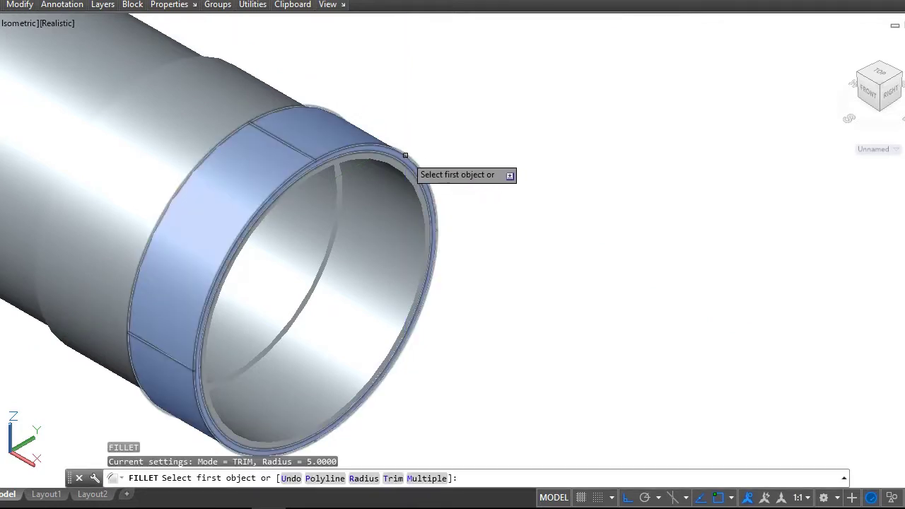
{"action": "left_click", "coordinate": [405, 155]}
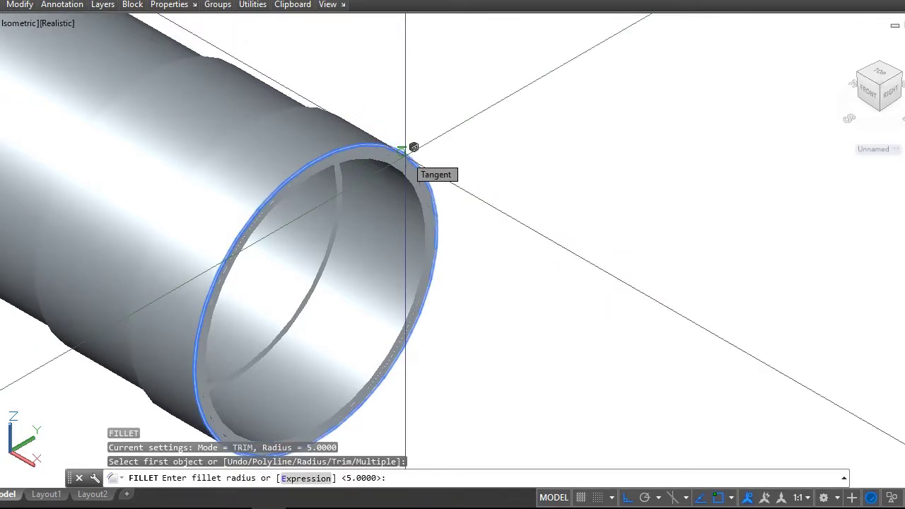
{"action": "type", "text": "7"}
{"action": "key", "text": "Return"}
{"action": "key", "text": "Return"}
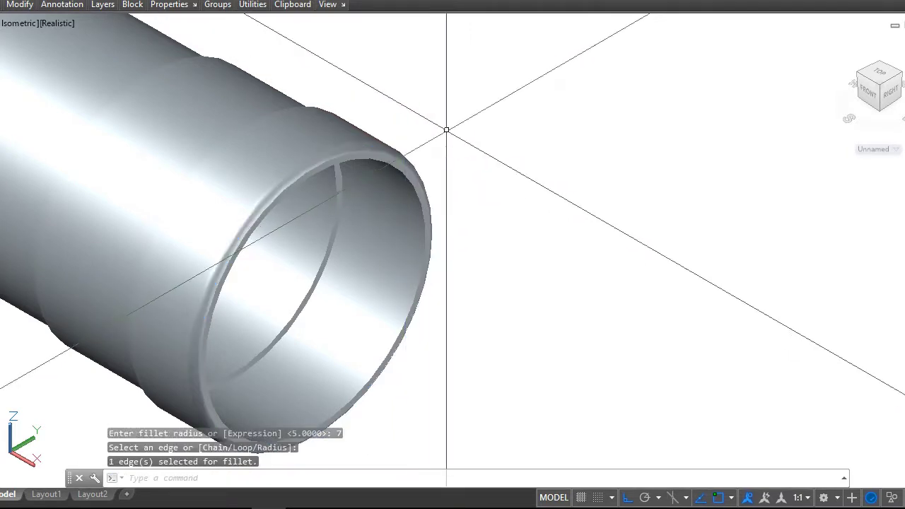
{"action": "scroll", "coordinate": [439, 141], "scroll_direction": "down", "scroll_amount": 2}
{"action": "scroll", "coordinate": [430, 157], "scroll_direction": "down", "scroll_amount": 2}
{"action": "scroll", "coordinate": [433, 161], "scroll_direction": "down", "scroll_amount": 2}
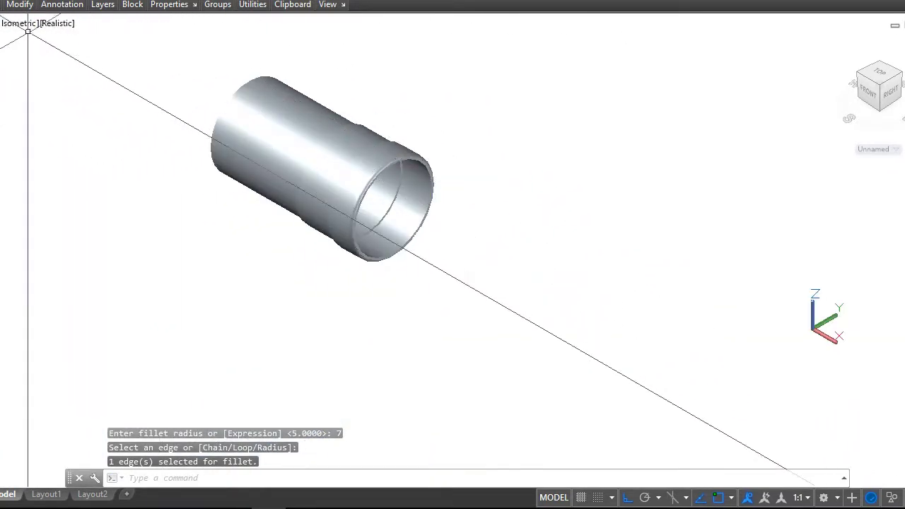
- Switch to SW Isometric and round a ring edge with the 7-unit fillet
{"action": "left_click", "coordinate": [5, 28]}
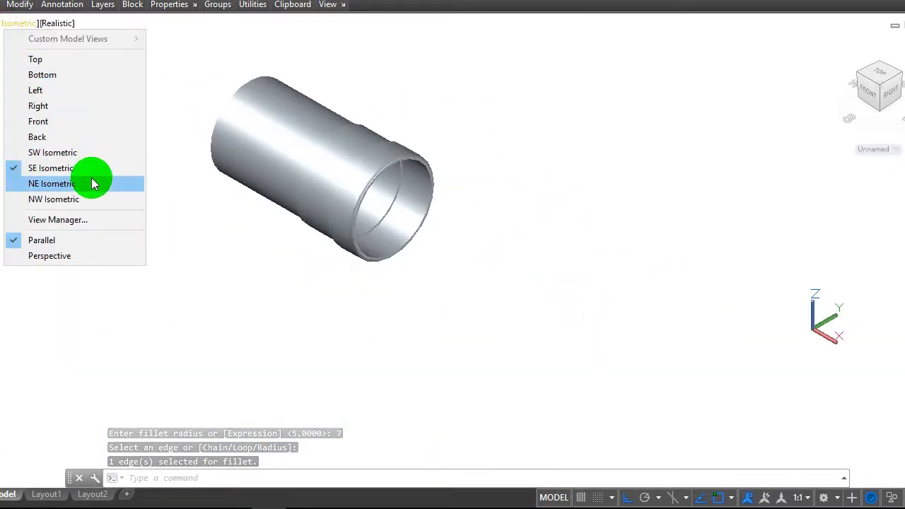
{"action": "left_click", "coordinate": [91, 161]}
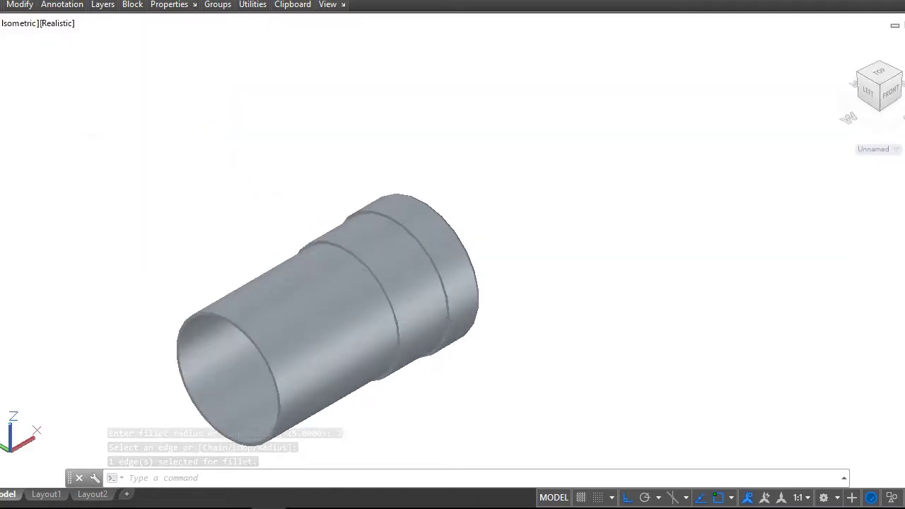
{"action": "scroll", "coordinate": [463, 168], "scroll_direction": "down", "scroll_amount": 2}
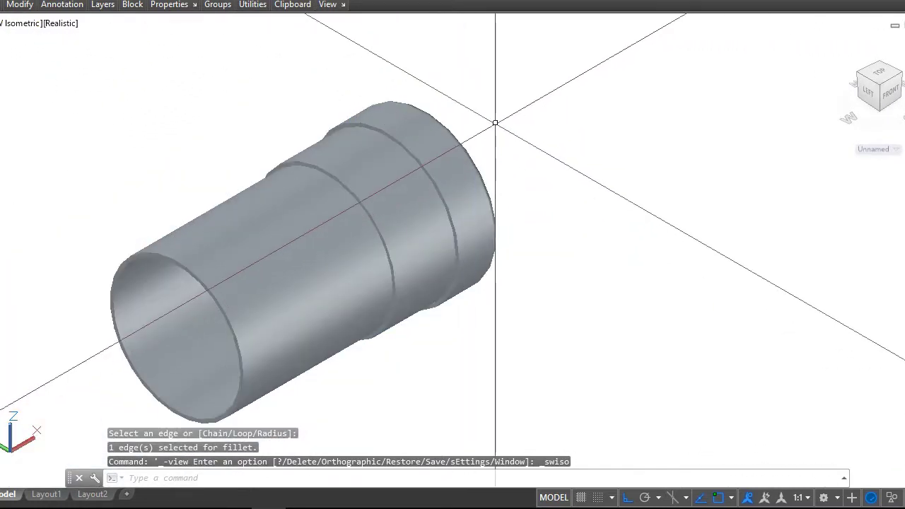
{"action": "type", "text": "F"}
{"action": "left_click", "coordinate": [534, 157]}
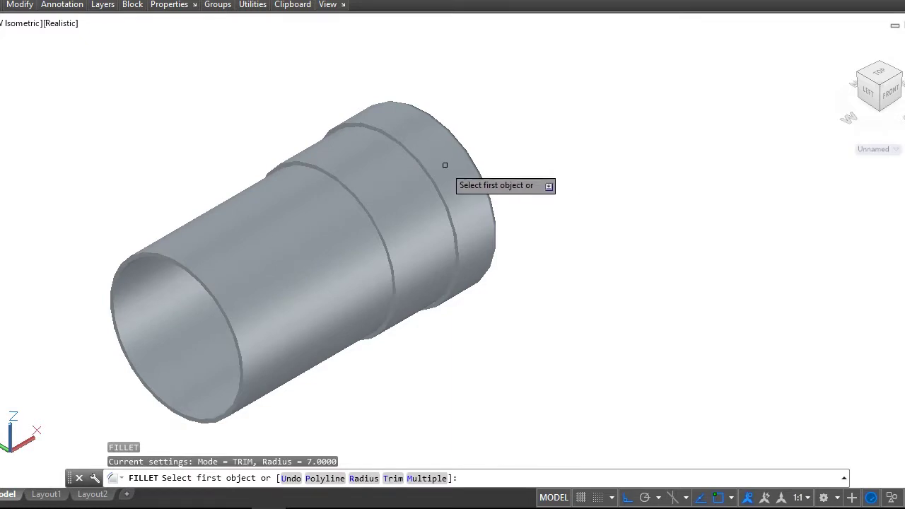
{"action": "scroll", "coordinate": [445, 165], "scroll_direction": "up", "scroll_amount": 3}
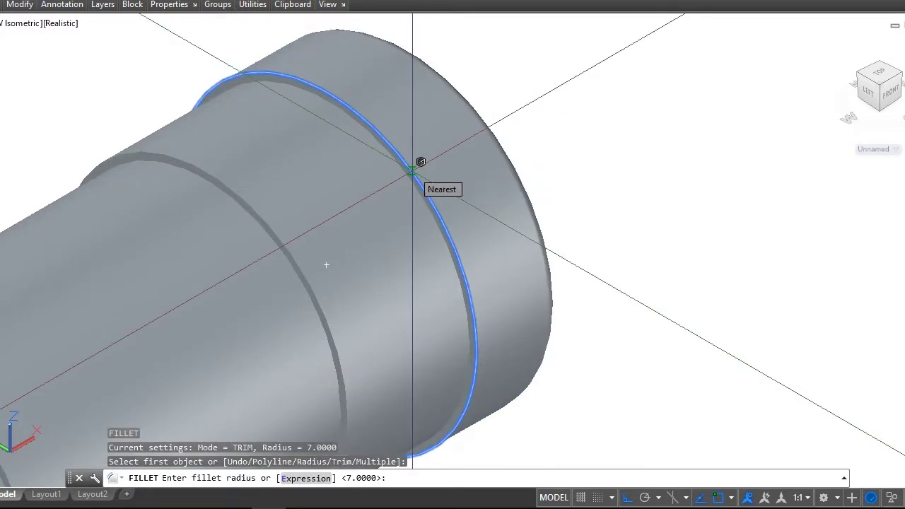
{"action": "type", "text": "7"}
{"action": "key", "text": "Return"}
{"action": "key", "text": "Return"}
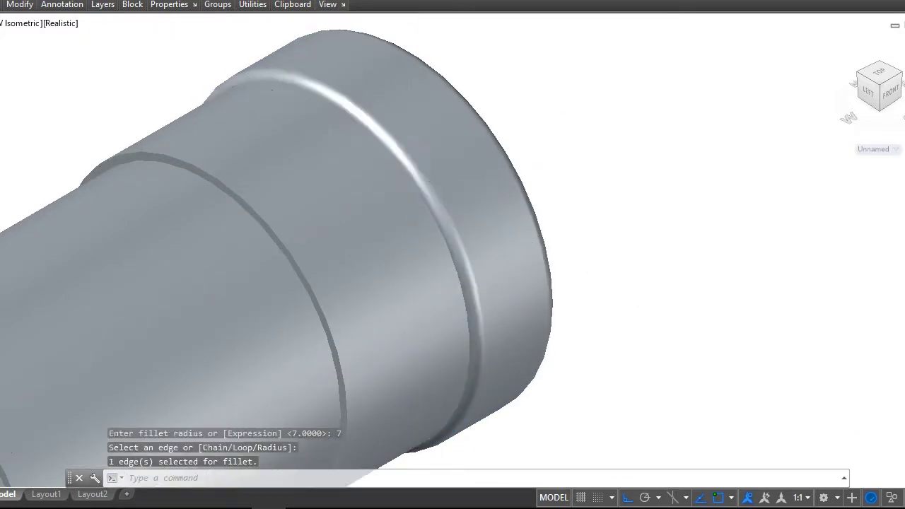
{"action": "scroll", "coordinate": [485, 125], "scroll_direction": "down", "scroll_amount": 3}
{"action": "scroll", "coordinate": [485, 125], "scroll_direction": "up", "scroll_amount": 2}
- Fillet the next ring edge, keeping the 7-unit radius
{"action": "right_click", "coordinate": [487, 128]}
{"action": "left_click", "coordinate": [506, 138]}
{"action": "scroll", "coordinate": [353, 220], "scroll_direction": "up", "scroll_amount": 2}
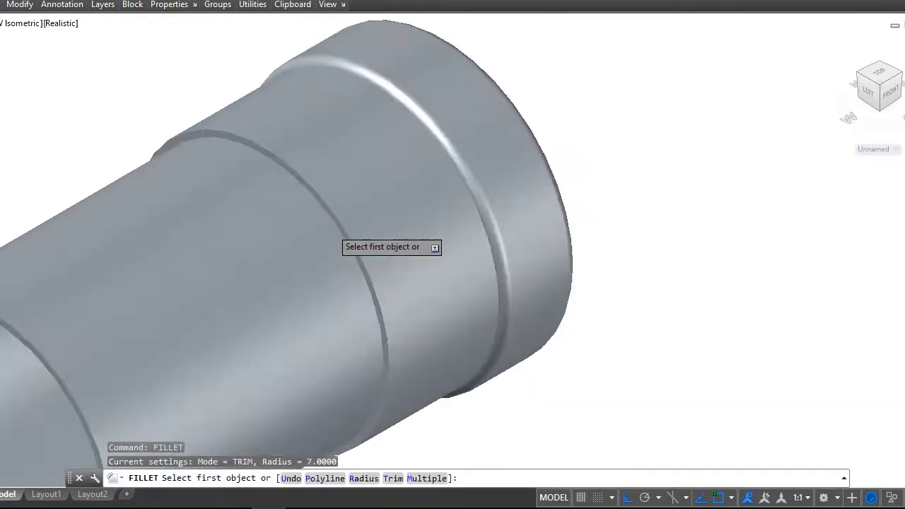
{"action": "scroll", "coordinate": [335, 216], "scroll_direction": "down", "scroll_amount": 1}
{"action": "scroll", "coordinate": [335, 220], "scroll_direction": "up", "scroll_amount": 2}
{"action": "scroll", "coordinate": [336, 220], "scroll_direction": "up", "scroll_amount": 2}
{"action": "left_click", "coordinate": [325, 221]}
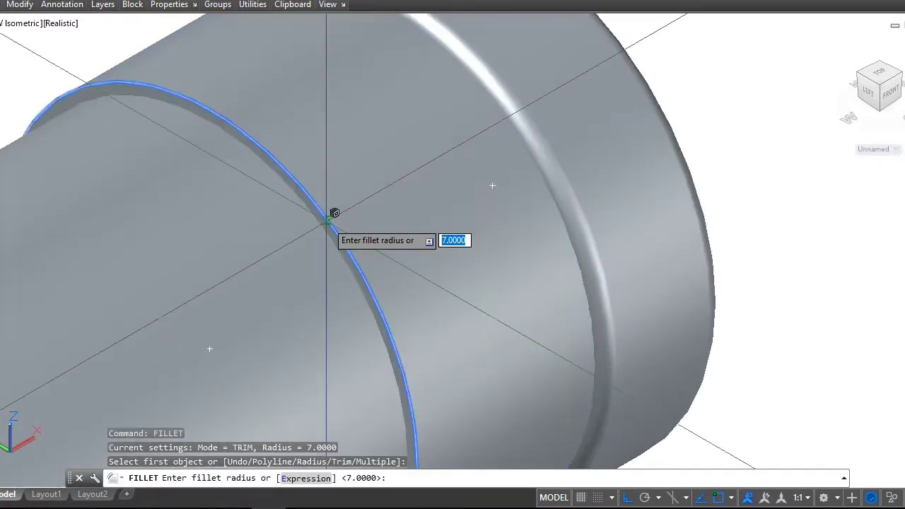
{"action": "right_click", "coordinate": [340, 223]}
{"action": "left_click", "coordinate": [347, 231]}
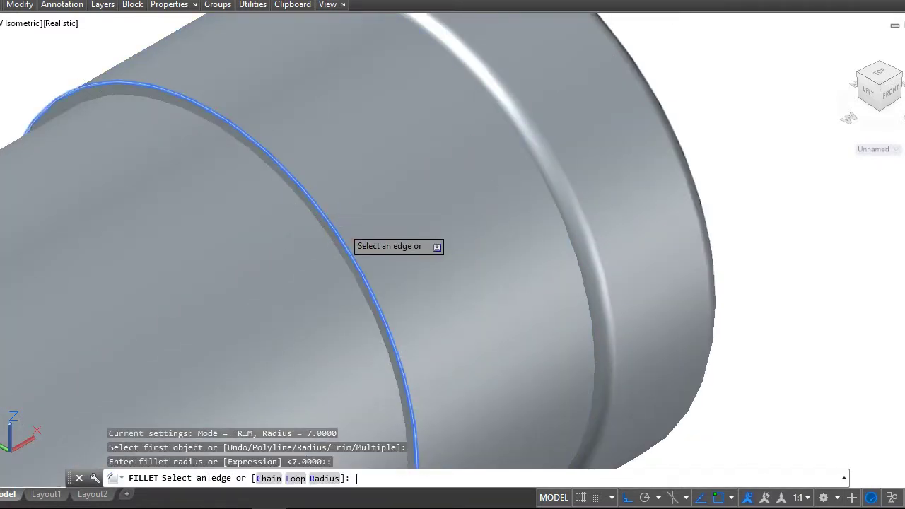
{"action": "left_click", "coordinate": [350, 239]}
{"action": "scroll", "coordinate": [460, 194], "scroll_direction": "down", "scroll_amount": 2}
{"action": "scroll", "coordinate": [478, 145], "scroll_direction": "down", "scroll_amount": 2}
{"action": "scroll", "coordinate": [367, 234], "scroll_direction": "down", "scroll_amount": 2}
{"action": "scroll", "coordinate": [302, 239], "scroll_direction": "up", "scroll_amount": 3}
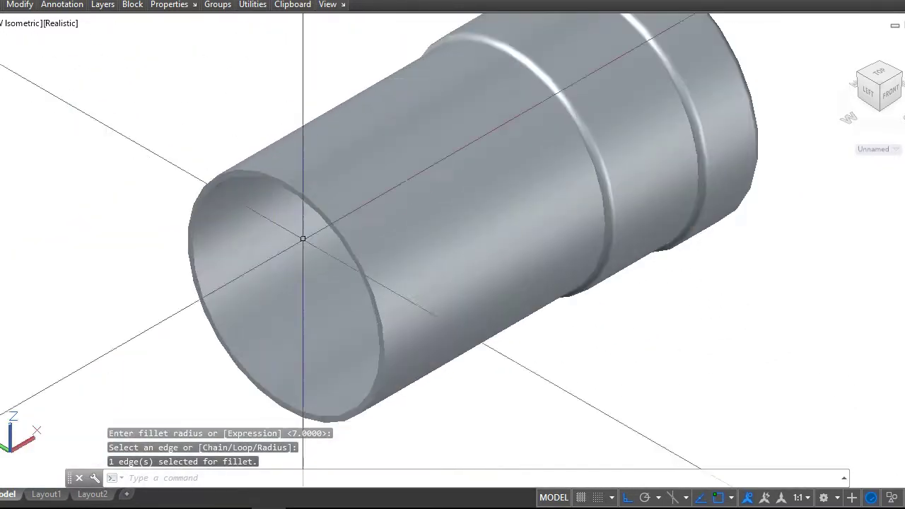
- Round the pipe's open-end edge with another 7-unit fillet
{"action": "right_click", "coordinate": [170, 82]}
{"action": "left_click", "coordinate": [203, 91]}
{"action": "scroll", "coordinate": [258, 177], "scroll_direction": "up", "scroll_amount": 2}
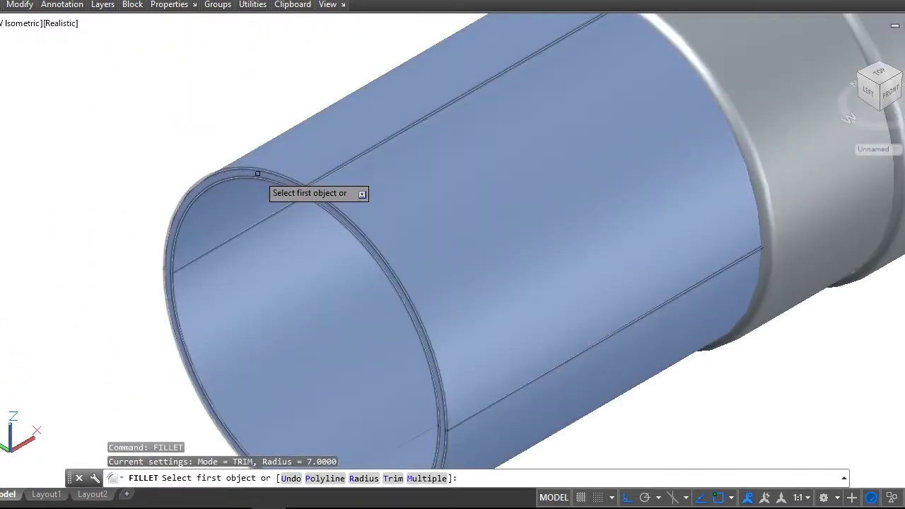
{"action": "left_click", "coordinate": [263, 172]}
{"action": "right_click", "coordinate": [263, 172]}
{"action": "left_click", "coordinate": [287, 177]}
{"action": "left_click", "coordinate": [282, 169]}
{"action": "key", "text": "Return"}
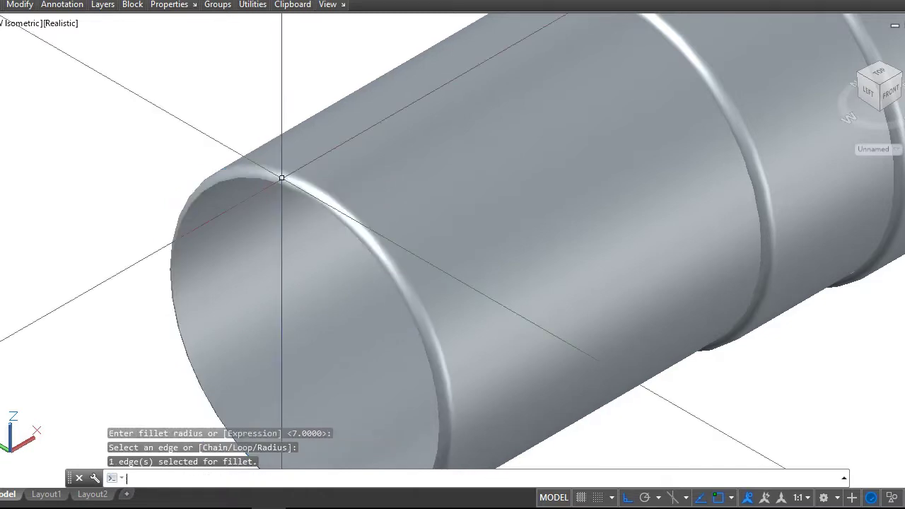
{"action": "scroll", "coordinate": [275, 164], "scroll_direction": "down", "scroll_amount": 3}
{"action": "scroll", "coordinate": [318, 111], "scroll_direction": "down", "scroll_amount": 1}
{"action": "scroll", "coordinate": [374, 89], "scroll_direction": "down", "scroll_amount": 1}
{"action": "scroll", "coordinate": [385, 76], "scroll_direction": "up", "scroll_amount": 4}
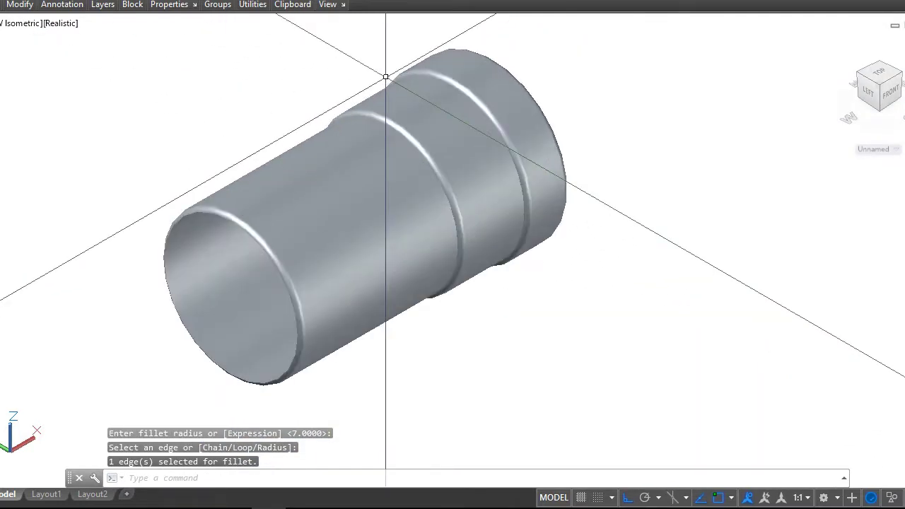
{"action": "scroll", "coordinate": [448, 88], "scroll_direction": "down", "scroll_amount": 3}
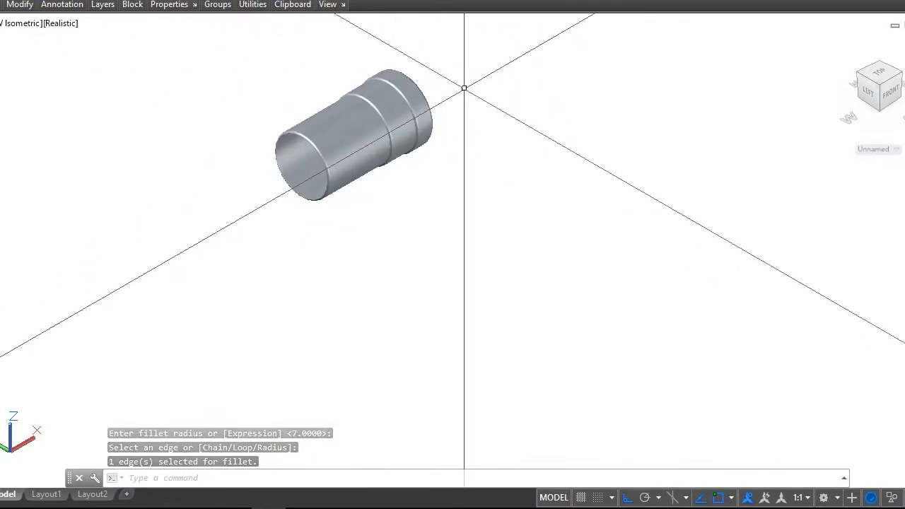
{"action": "left_click", "coordinate": [495, 135]}
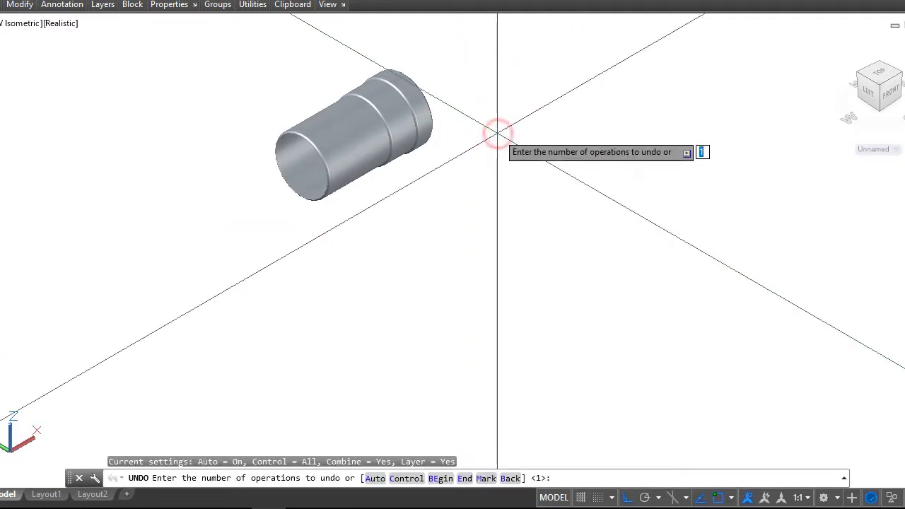
- Cancel the undo and union the tube and both sleeves using a crossing window
{"action": "key", "text": "Escape"}
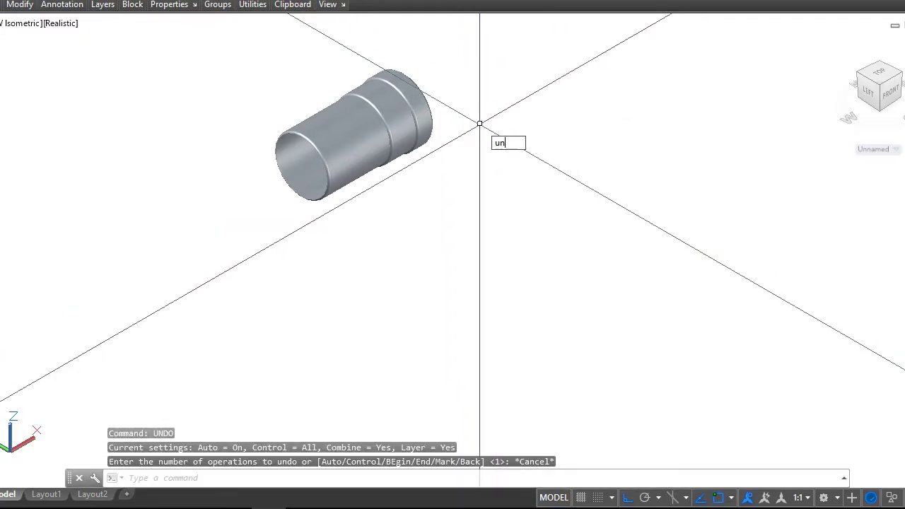
{"action": "left_click", "coordinate": [511, 181]}
{"action": "left_click", "coordinate": [479, 192]}
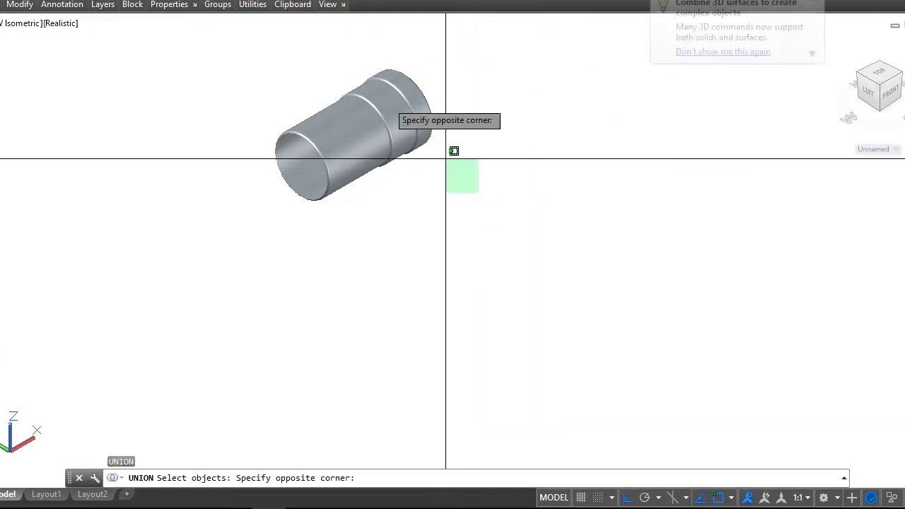
{"action": "left_click", "coordinate": [349, 70]}
{"action": "key", "text": "Return"}
{"action": "scroll", "coordinate": [302, 116], "scroll_direction": "up", "scroll_amount": 5}
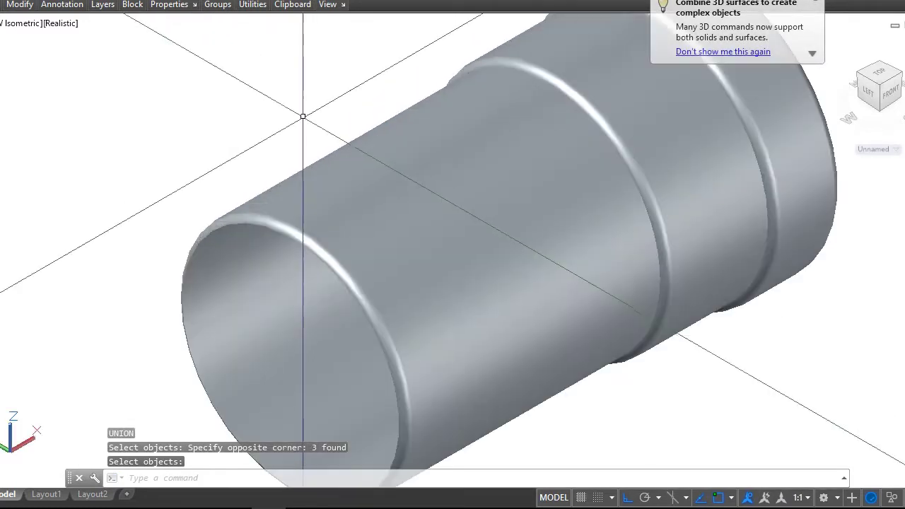
{"action": "scroll", "coordinate": [301, 117], "scroll_direction": "down", "scroll_amount": 3}
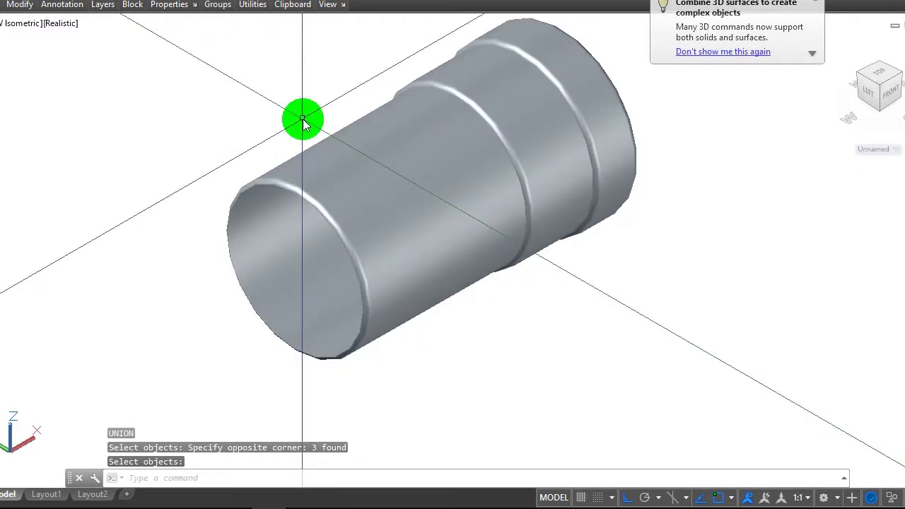
- Orbit the view with 3DFORBIT to look into the pipe's open end
{"action": "type", "text": "ORBIT"}
{"action": "left_click", "coordinate": [349, 176]}
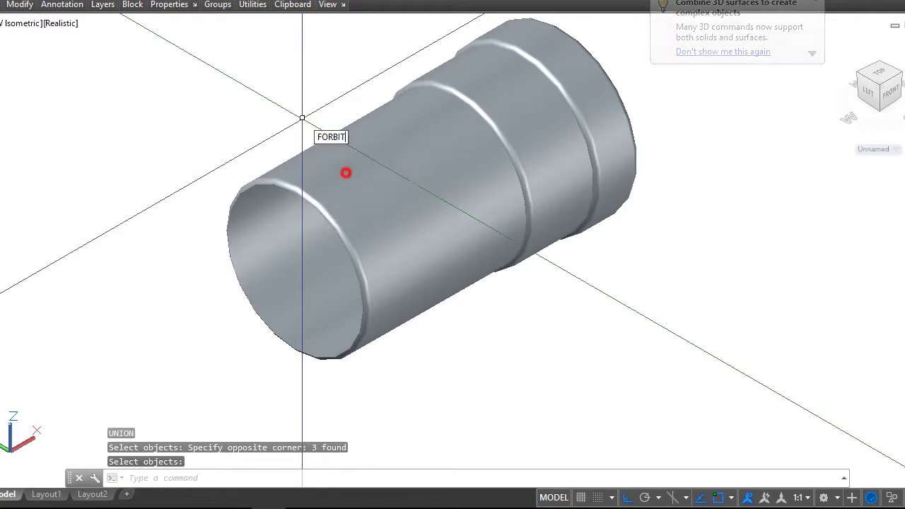
{"action": "mouse_move", "coordinate": [380, 202]}
{"action": "left_mouse_down"}
{"action": "mouse_move", "coordinate": [309, 228]}
{"action": "mouse_move", "coordinate": [274, 124]}
{"action": "mouse_move", "coordinate": [515, 129]}
{"action": "mouse_move", "coordinate": [372, 176]}
{"action": "mouse_move", "coordinate": [446, 255]}
{"action": "mouse_move", "coordinate": [551, 225]}
{"action": "mouse_move", "coordinate": [539, 236]}
{"action": "mouse_move", "coordinate": [487, 251]}
{"action": "mouse_move", "coordinate": [555, 162]}
{"action": "left_mouse_up"}
- Fillet the inner circular edge at the pipe's open end with radius 3
{"action": "key", "text": "Escape"}
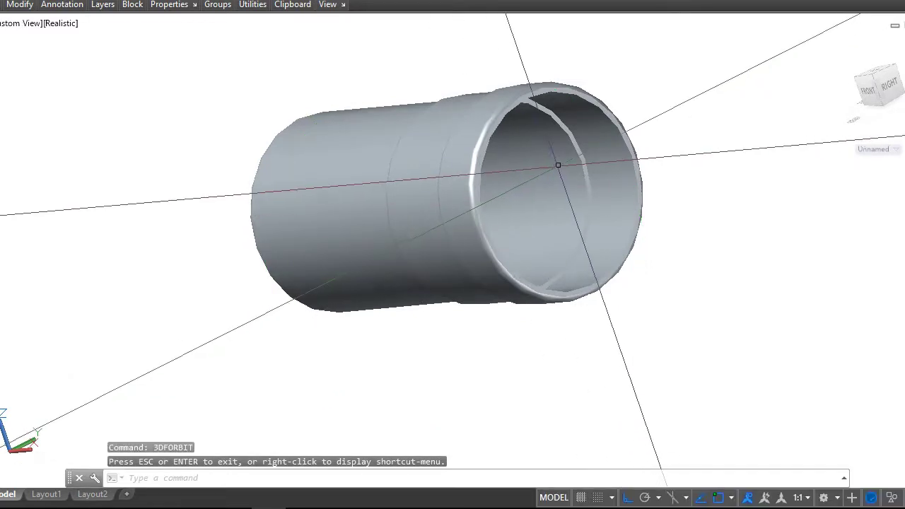
{"action": "scroll", "coordinate": [565, 159], "scroll_direction": "up", "scroll_amount": 2}
{"action": "type", "text": "f"}
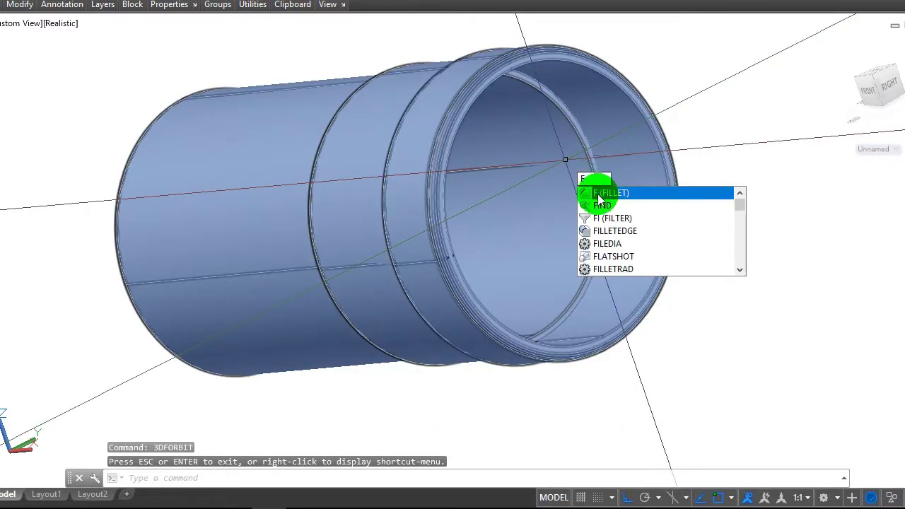
{"action": "key", "text": "Return"}
{"action": "left_click", "coordinate": [577, 133]}
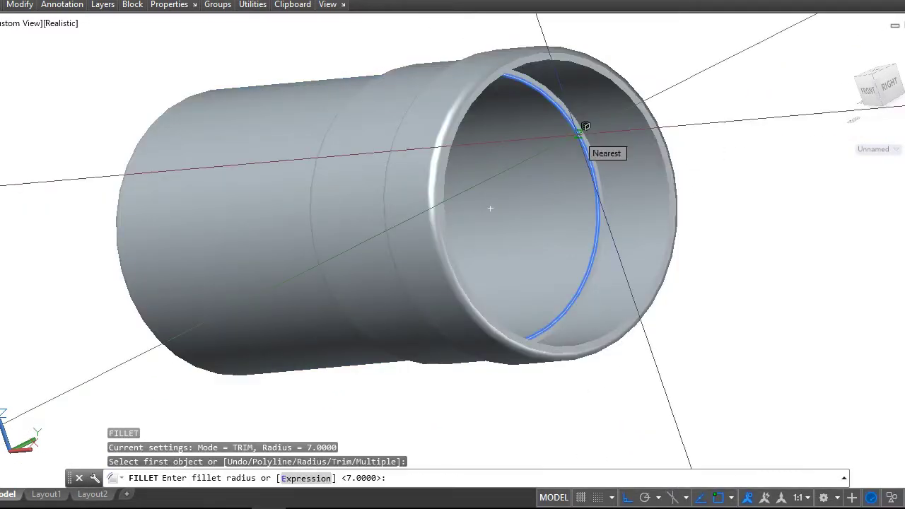
{"action": "type", "text": "3"}
{"action": "key", "text": "Return"}
{"action": "key", "text": "Return"}
{"action": "key", "text": "Return"}
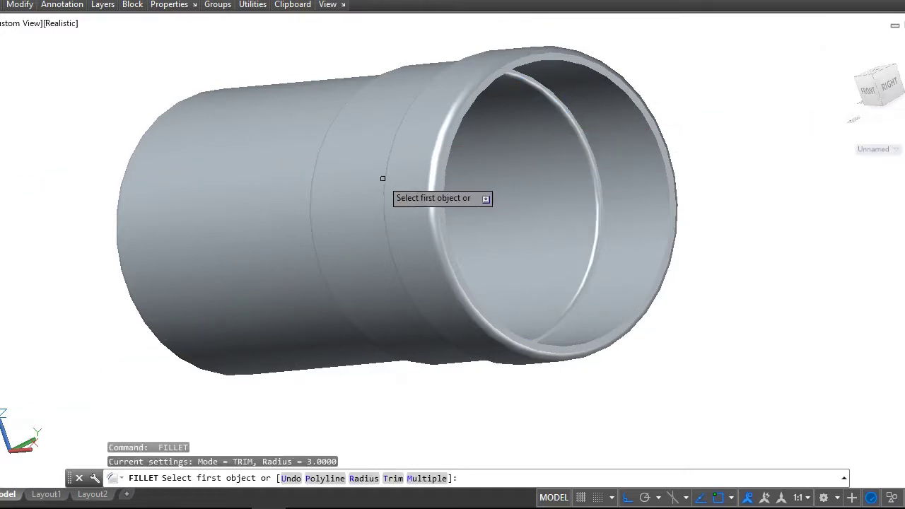
{"action": "scroll", "coordinate": [398, 194], "scroll_direction": "down", "scroll_amount": 3}
{"action": "scroll", "coordinate": [413, 160], "scroll_direction": "up", "scroll_amount": 2}
{"action": "key", "text": "Escape"}
- Orbit the pipe to show its end face
{"action": "scroll", "coordinate": [414, 161], "scroll_direction": "up", "scroll_amount": 2}
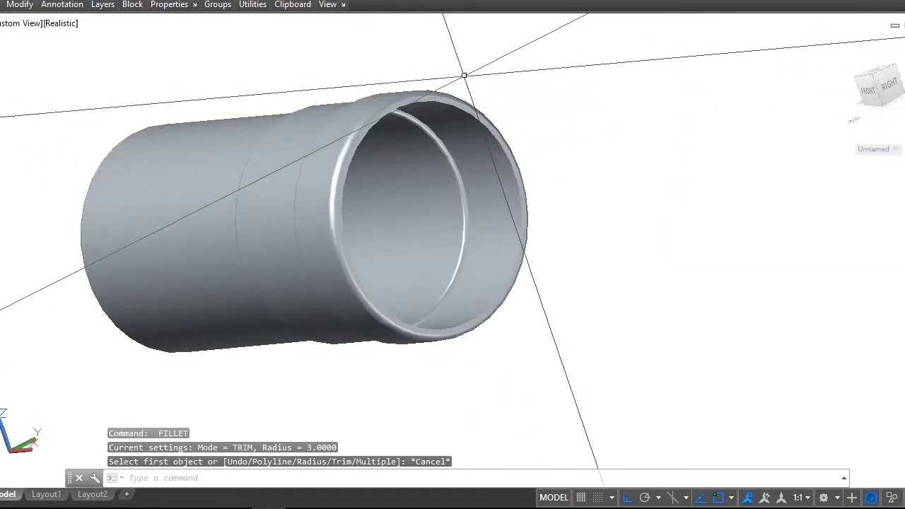
{"action": "scroll", "coordinate": [464, 74], "scroll_direction": "down", "scroll_amount": 2}
{"action": "mouse_move", "coordinate": [464, 74]}
{"action": "middle_mouse_down", "text": "shift"}
{"action": "mouse_move", "coordinate": [455, 120]}
{"action": "mouse_move", "coordinate": [211, 54]}
{"action": "mouse_move", "coordinate": [286, 124]}
{"action": "middle_mouse_up", "text": "shift"}
{"action": "scroll", "coordinate": [448, 126], "scroll_direction": "down", "scroll_amount": 2}
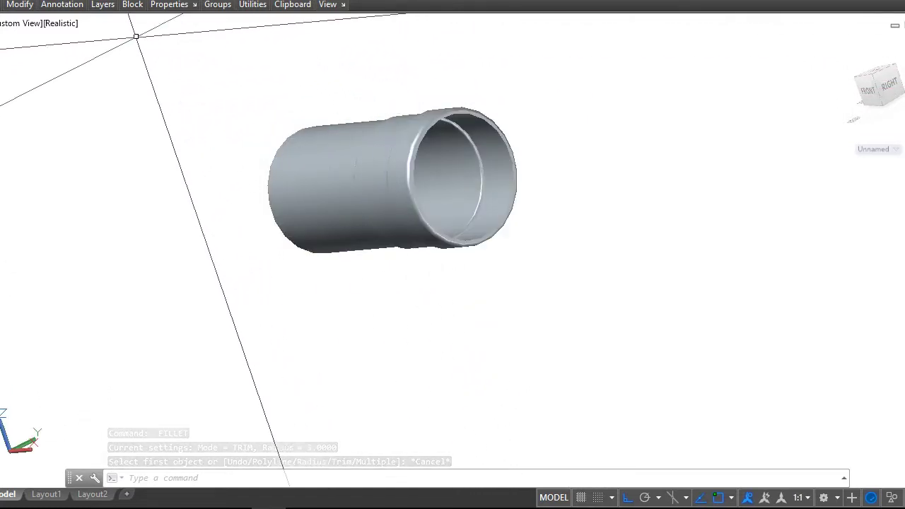
- Orbit the pipe with 3DFORBIT into a new tilted orientation
{"action": "type", "text": "orbit"}
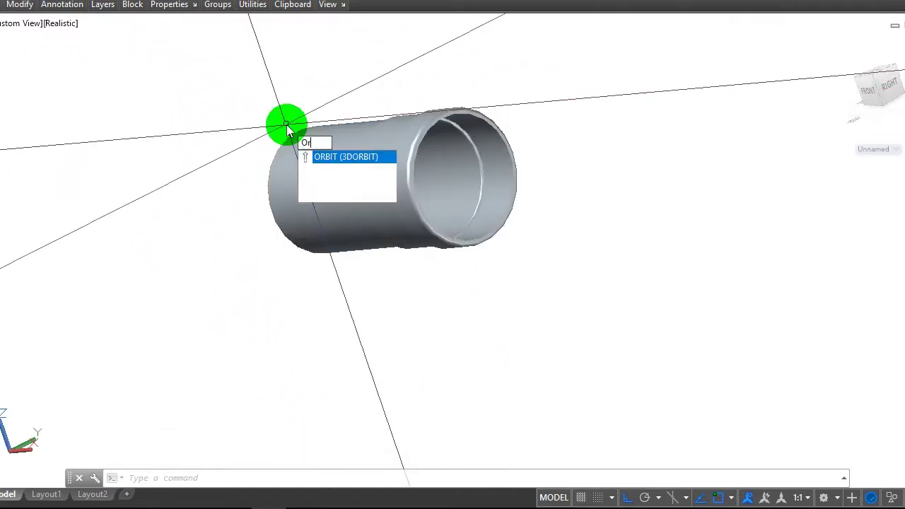
{"action": "left_click", "coordinate": [339, 178]}
{"action": "mouse_move", "coordinate": [349, 178]}
{"action": "left_mouse_down"}
{"action": "mouse_move", "coordinate": [479, 216]}
{"action": "mouse_move", "coordinate": [348, 61]}
{"action": "mouse_move", "coordinate": [413, 248]}
{"action": "mouse_move", "coordinate": [459, 195]}
{"action": "mouse_move", "coordinate": [446, 256]}
{"action": "mouse_move", "coordinate": [430, 249]}
{"action": "left_mouse_up"}
{"action": "mouse_move", "coordinate": [395, 104]}
{"action": "left_mouse_down"}
{"action": "mouse_move", "coordinate": [372, 151]}
{"action": "mouse_move", "coordinate": [453, 313]}
{"action": "mouse_move", "coordinate": [441, 325]}
{"action": "mouse_move", "coordinate": [339, 290]}
{"action": "mouse_move", "coordinate": [331, 160]}
{"action": "mouse_move", "coordinate": [323, 277]}
{"action": "mouse_move", "coordinate": [246, 206]}
{"action": "mouse_move", "coordinate": [297, 218]}
{"action": "mouse_move", "coordinate": [365, 280]}
{"action": "mouse_move", "coordinate": [355, 236]}
{"action": "left_mouse_up"}
{"action": "key", "text": "Escape"}
- Select the pipe and set its colour to dark red 153,27,30 in the property options
{"action": "left_click", "coordinate": [358, 228]}
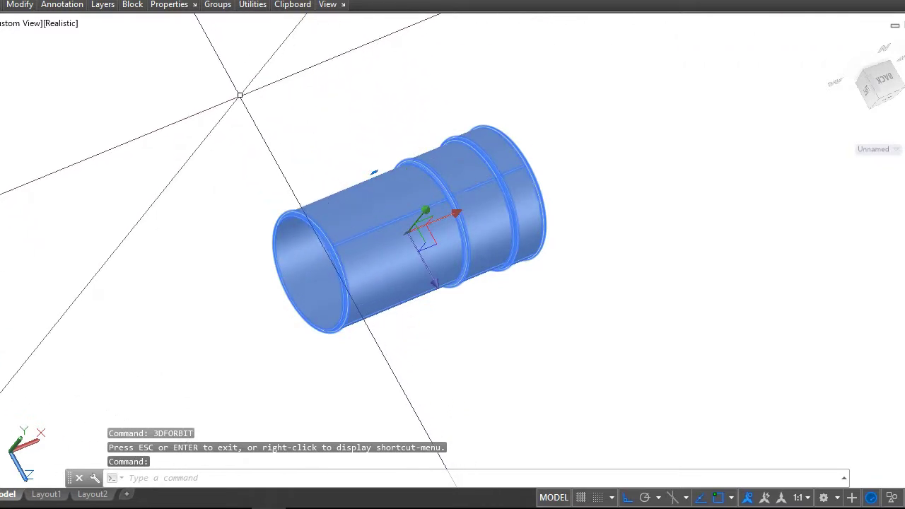
{"action": "left_click", "coordinate": [170, 7]}
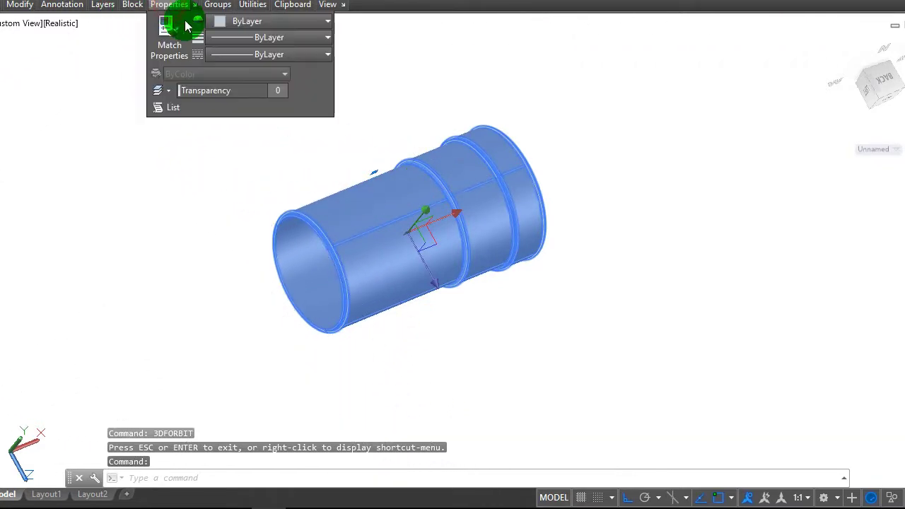
{"action": "left_click", "coordinate": [222, 23]}
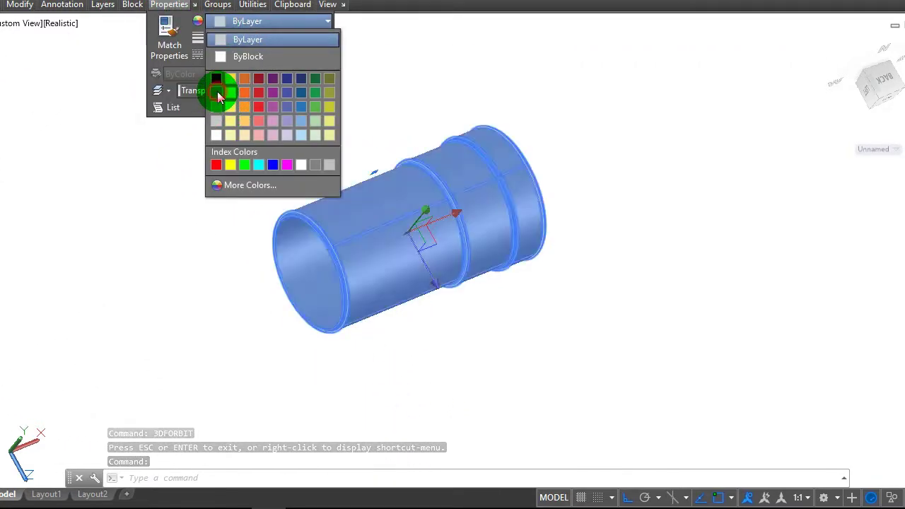
{"action": "left_click", "coordinate": [218, 97]}
{"action": "left_click", "coordinate": [62, 4]}
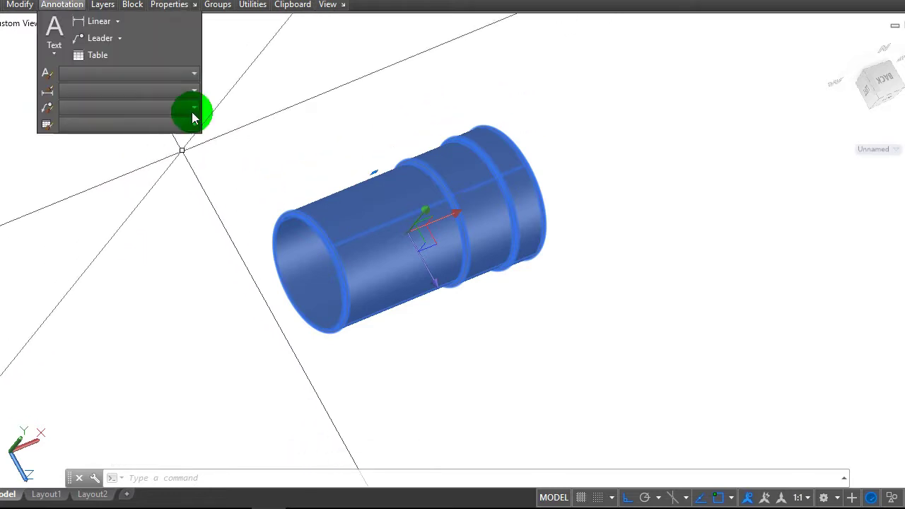
{"action": "left_click", "coordinate": [182, 9]}
{"action": "left_click", "coordinate": [230, 26]}
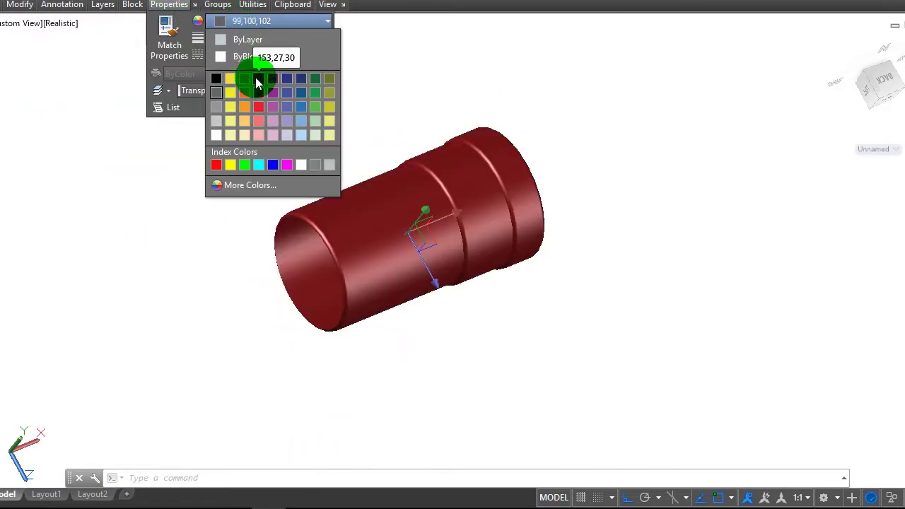
{"action": "left_click", "coordinate": [255, 77]}
{"action": "key", "text": "Escape"}
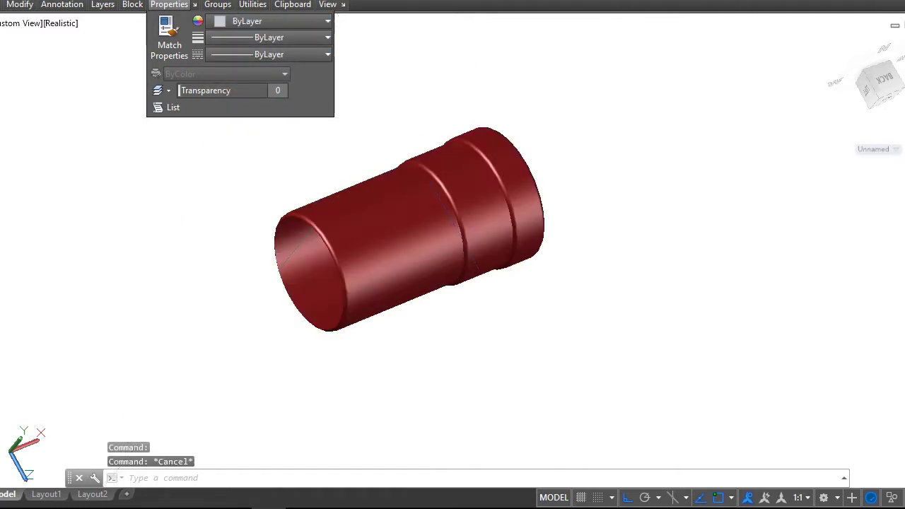
{"action": "key", "text": "Escape"}
- Free-orbit the view so the red pipe lies roughly horizontal with its ringed end showing
{"action": "type", "text": "Or"}
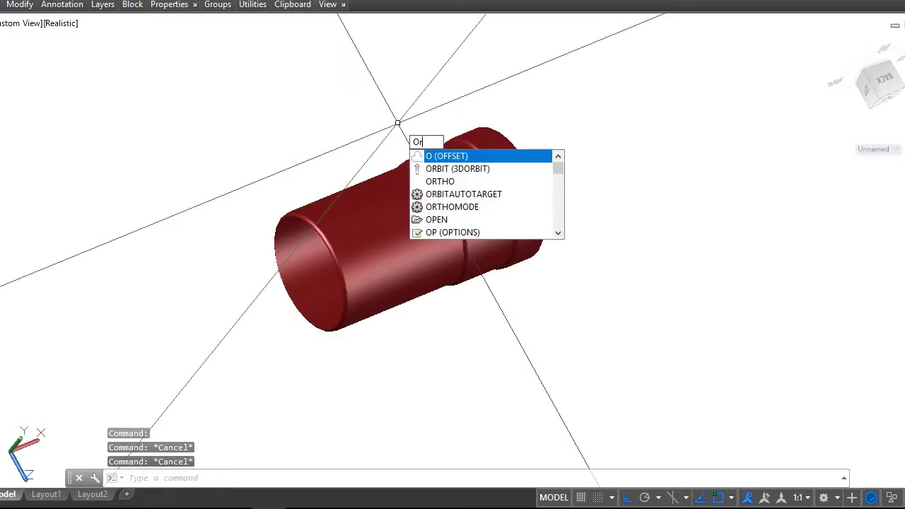
{"action": "middle_click", "coordinate": [441, 246], "text": "ctrl+shift"}
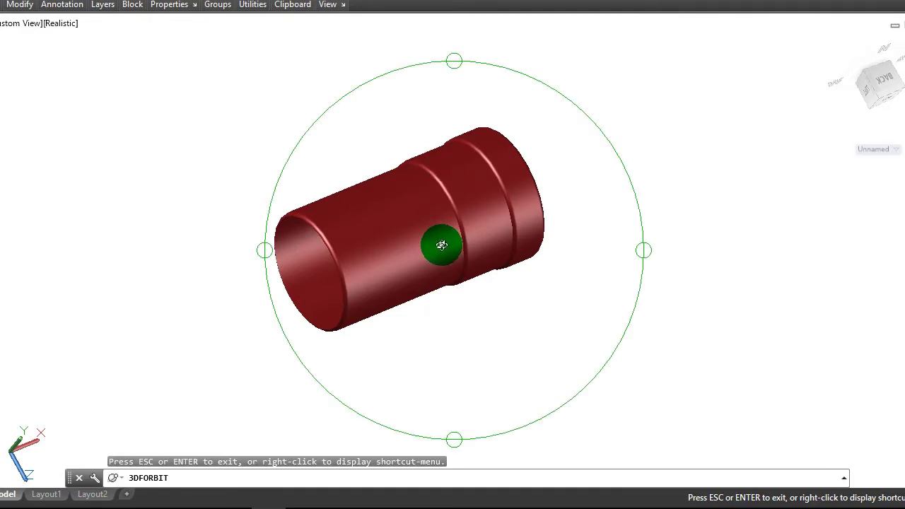
{"action": "mouse_move", "coordinate": [430, 255]}
{"action": "left_mouse_down"}
{"action": "mouse_move", "coordinate": [373, 131]}
{"action": "mouse_move", "coordinate": [424, 259]}
{"action": "mouse_move", "coordinate": [419, 281]}
{"action": "mouse_move", "coordinate": [552, 278]}
{"action": "mouse_move", "coordinate": [671, 196]}
{"action": "mouse_move", "coordinate": [557, 208]}
{"action": "mouse_move", "coordinate": [612, 287]}
{"action": "mouse_move", "coordinate": [602, 360]}
{"action": "mouse_move", "coordinate": [485, 358]}
{"action": "mouse_move", "coordinate": [366, 281]}
{"action": "mouse_move", "coordinate": [428, 324]}
{"action": "mouse_move", "coordinate": [414, 135]}
{"action": "mouse_move", "coordinate": [530, 243]}
{"action": "mouse_move", "coordinate": [410, 165]}
{"action": "mouse_move", "coordinate": [551, 144]}
{"action": "mouse_move", "coordinate": [530, 313]}
{"action": "mouse_move", "coordinate": [446, 205]}
{"action": "mouse_move", "coordinate": [532, 322]}
{"action": "mouse_move", "coordinate": [612, 224]}
{"action": "mouse_move", "coordinate": [439, 188]}
{"action": "mouse_move", "coordinate": [443, 351]}
{"action": "mouse_move", "coordinate": [361, 220]}
{"action": "mouse_move", "coordinate": [485, 180]}
{"action": "mouse_move", "coordinate": [450, 216]}
{"action": "mouse_move", "coordinate": [502, 165]}
{"action": "mouse_move", "coordinate": [640, 247]}
{"action": "mouse_move", "coordinate": [174, 196]}
{"action": "mouse_move", "coordinate": [506, 240]}
{"action": "mouse_move", "coordinate": [412, 176]}
{"action": "mouse_move", "coordinate": [415, 351]}
{"action": "mouse_move", "coordinate": [236, 168]}
{"action": "mouse_move", "coordinate": [468, 198]}
{"action": "mouse_move", "coordinate": [451, 161]}
{"action": "mouse_move", "coordinate": [329, 200]}
{"action": "mouse_move", "coordinate": [477, 193]}
{"action": "mouse_move", "coordinate": [513, 151]}
{"action": "left_mouse_up"}
- Leave the orbit, select the pipe solid and bring up its object property options
{"action": "key", "text": "Escape"}
{"action": "left_click", "coordinate": [448, 164]}
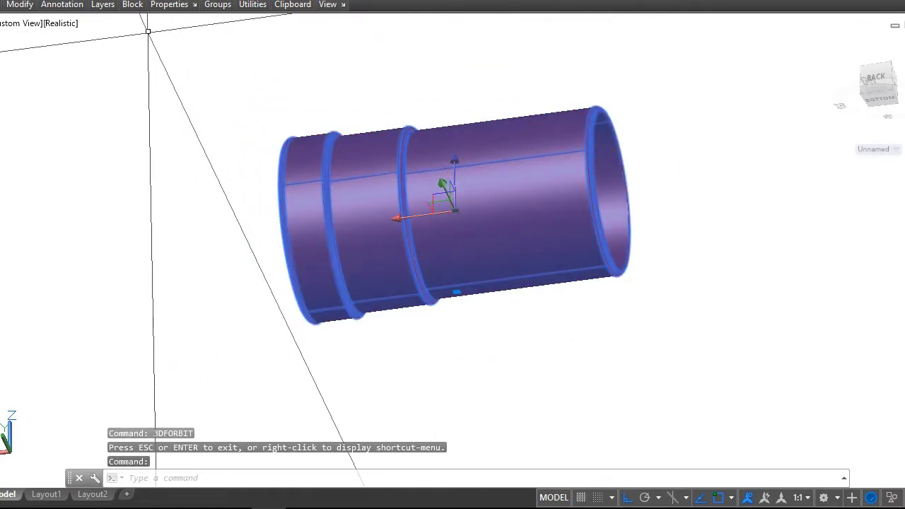
{"action": "left_click", "coordinate": [151, 6]}
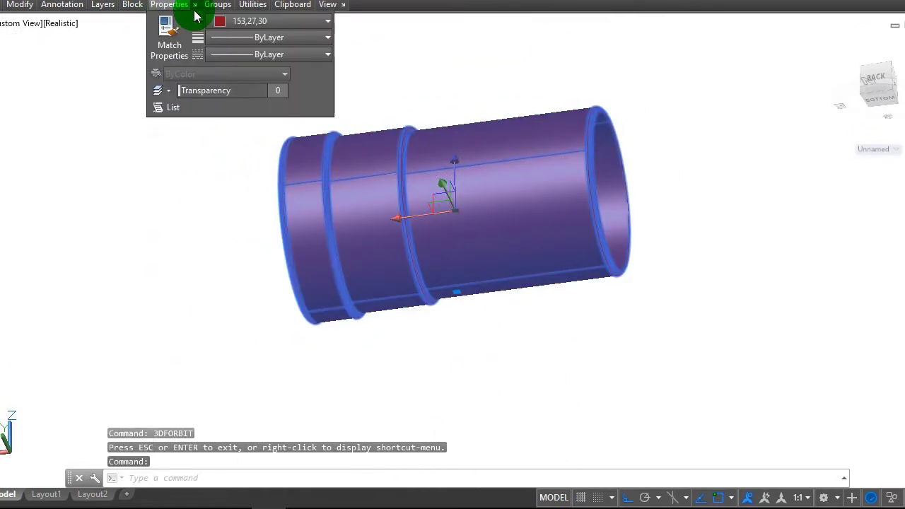
{"action": "left_click", "coordinate": [145, 5]}
{"action": "left_click", "coordinate": [252, 5]}
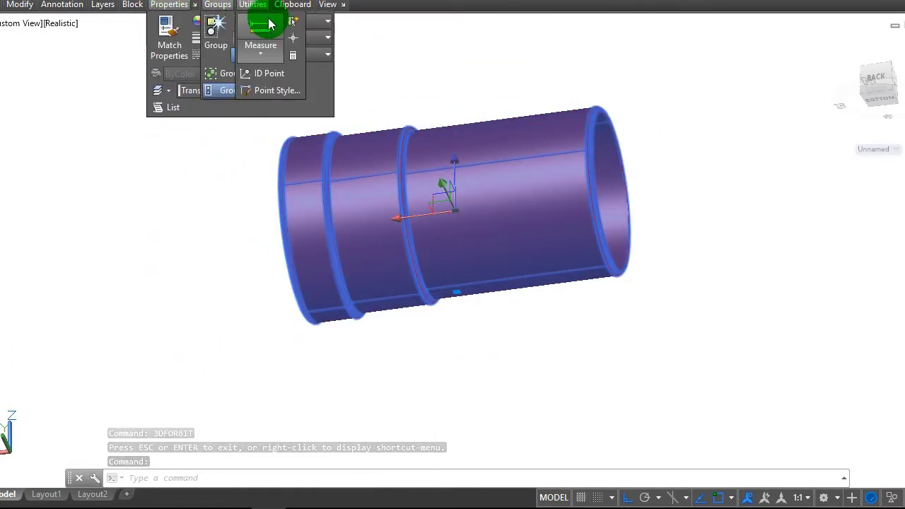
- Set the pipe's colour to light grey-lavender 206,204,230, then deselect it
{"action": "left_click", "coordinate": [294, 99]}
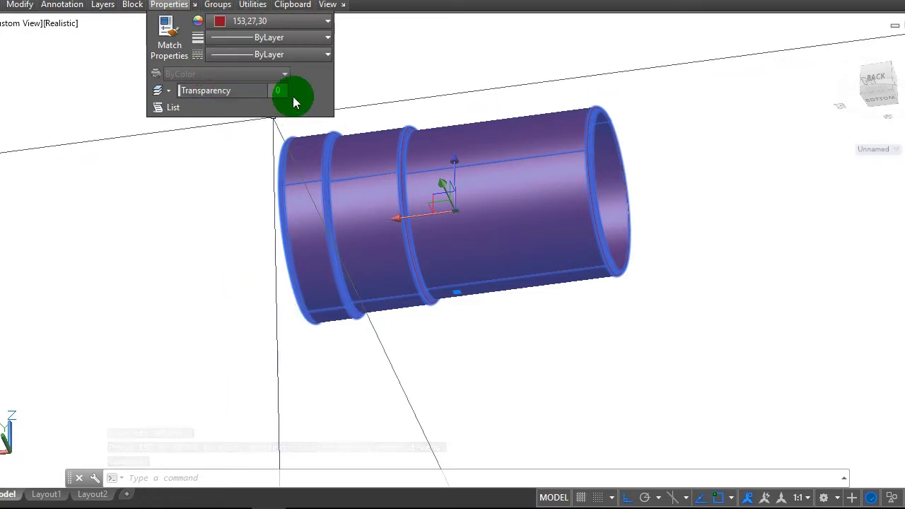
{"action": "left_click", "coordinate": [270, 27]}
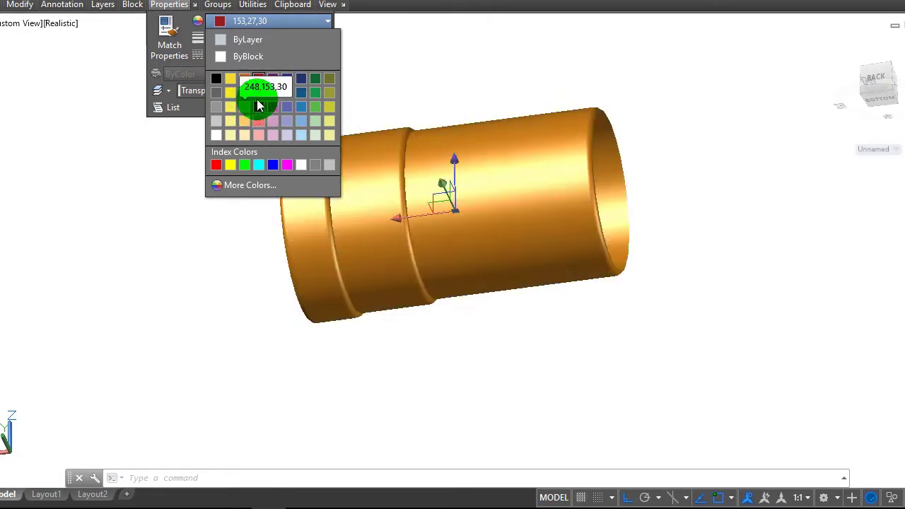
{"action": "left_click", "coordinate": [289, 128]}
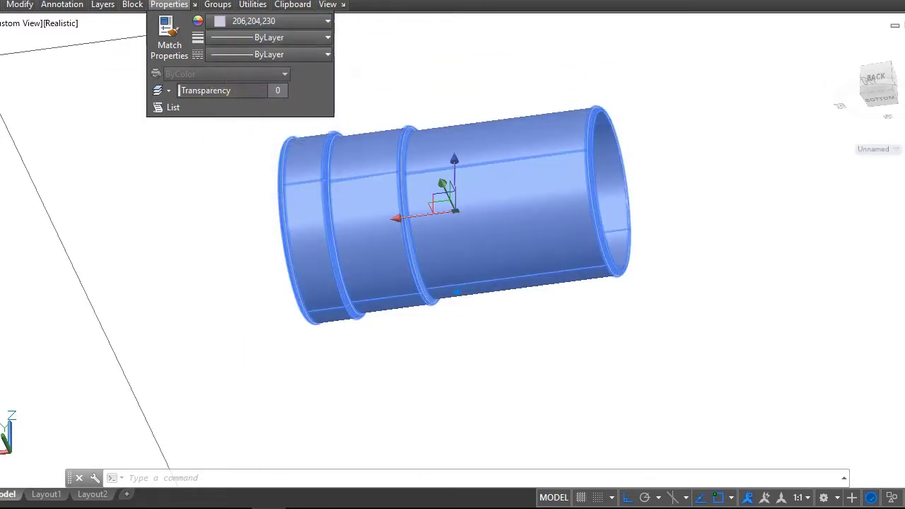
{"action": "key", "text": "Escape"}
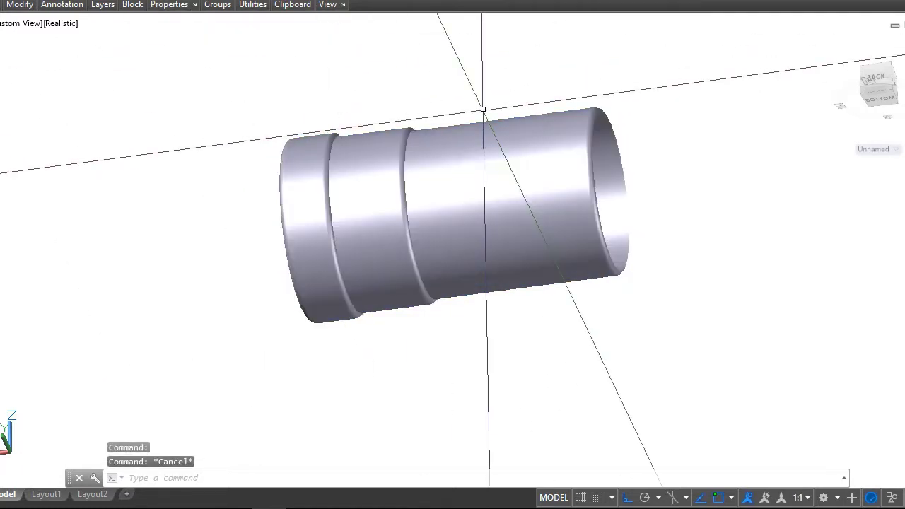
- Start 3DCORBIT and drag to set the lavender pipe spinning continuously
{"action": "type", "text": "Orb"}
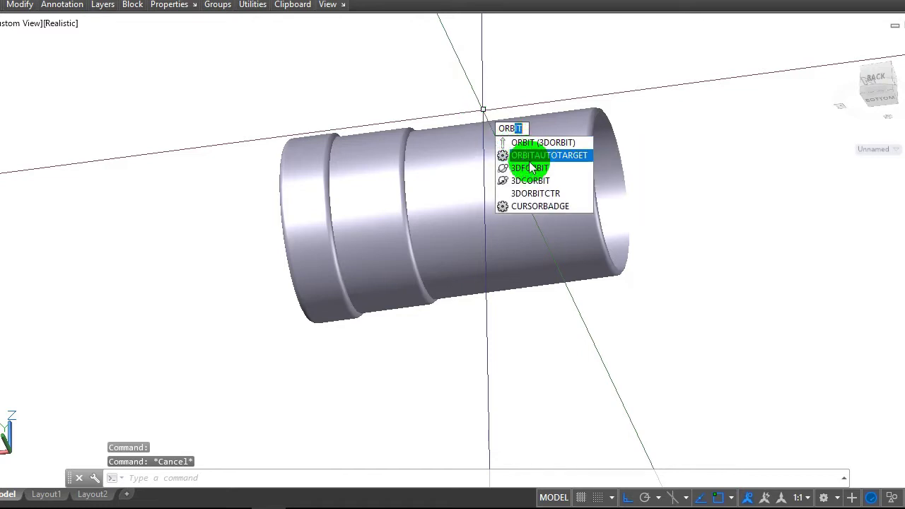
{"action": "left_click", "coordinate": [539, 185]}
{"action": "left_click_drag", "start_coordinate": [299, 153], "coordinate": [442, 243]}
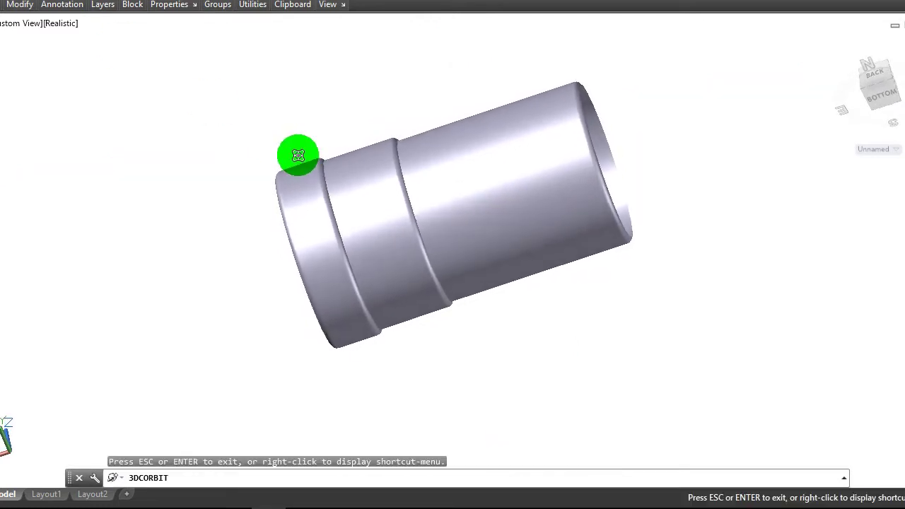